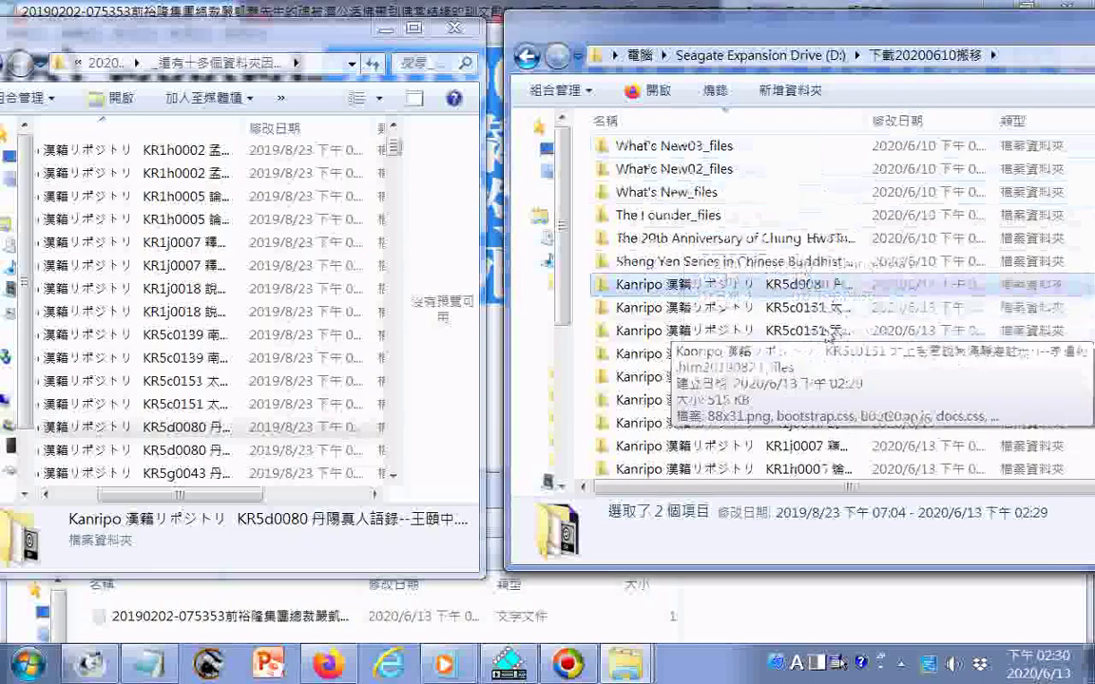
# Copy the second KR5d0080 folder and both KR5g0043 folders into 下載20200610搬移 on the Seagate drive (D:)
pyautogui.scroll(-2, 832, 304)
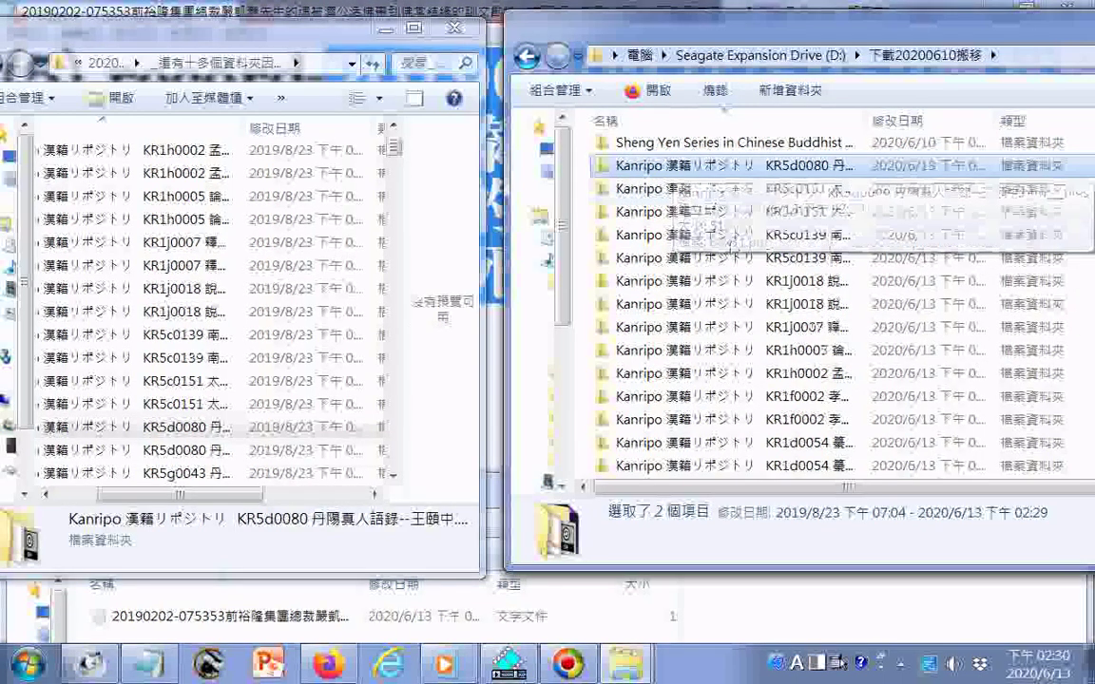
pyautogui.click(782, 376)
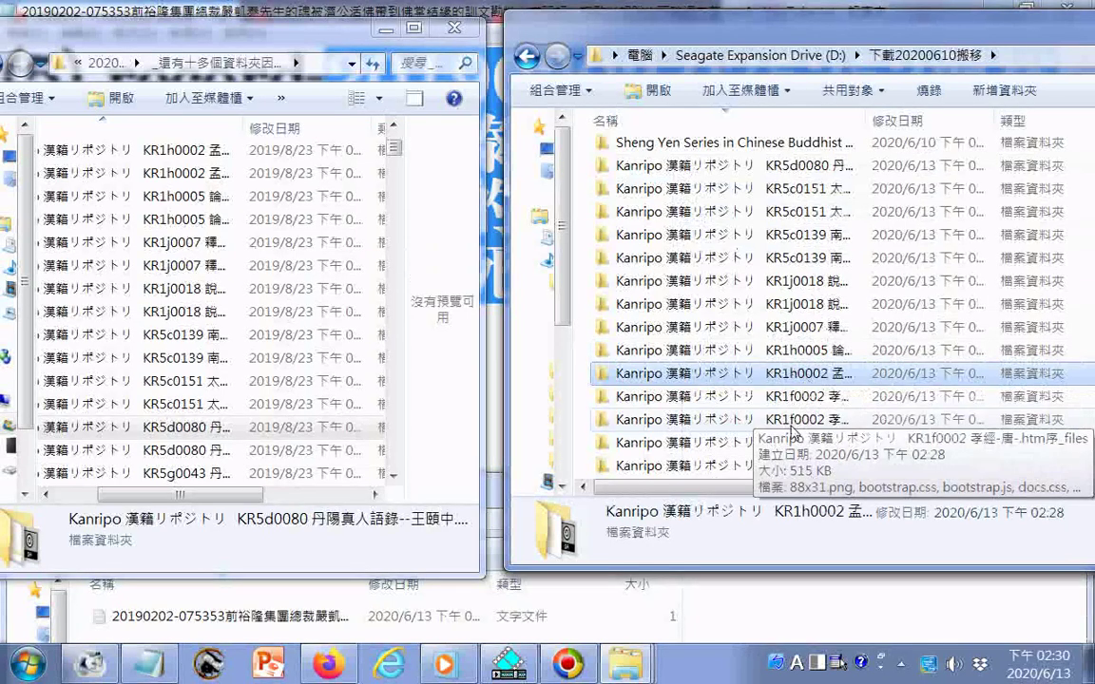
pyautogui.scroll(-1, 792, 432)
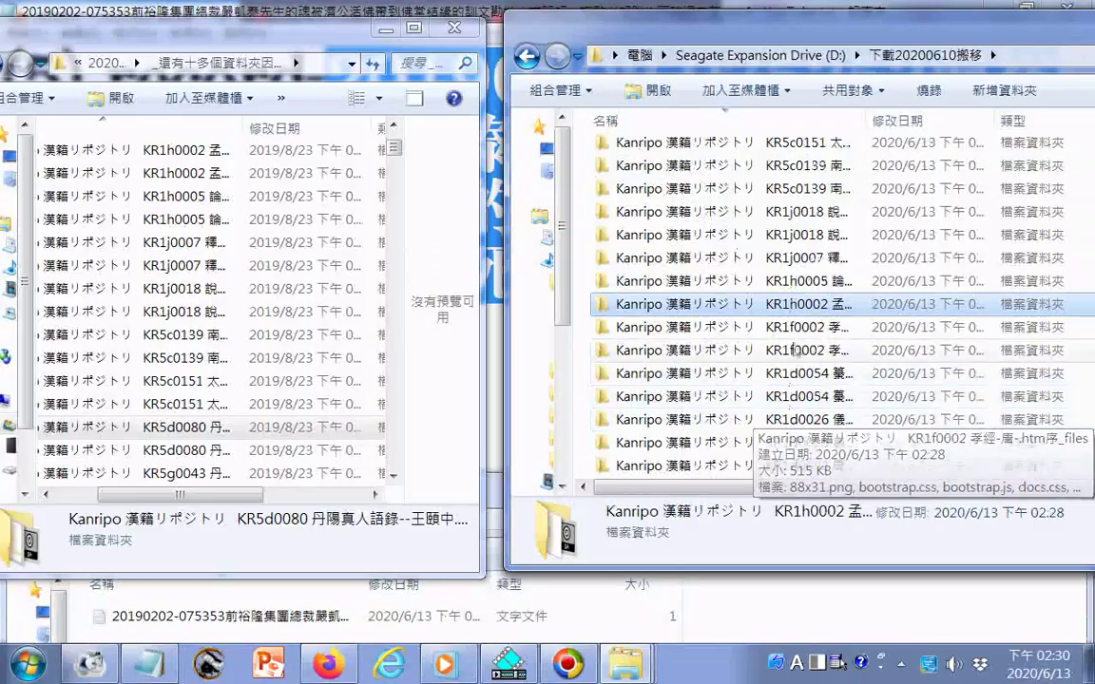
pyautogui.press('Down')
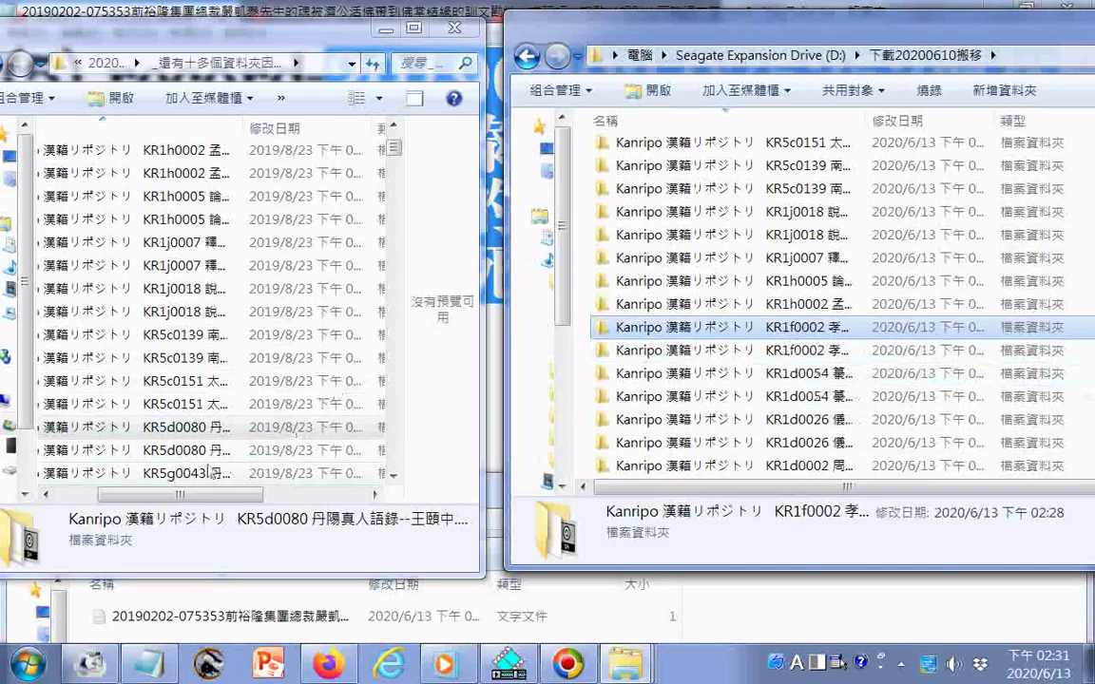
pyautogui.moveTo(201, 456); pyautogui.dragTo(570, 433)
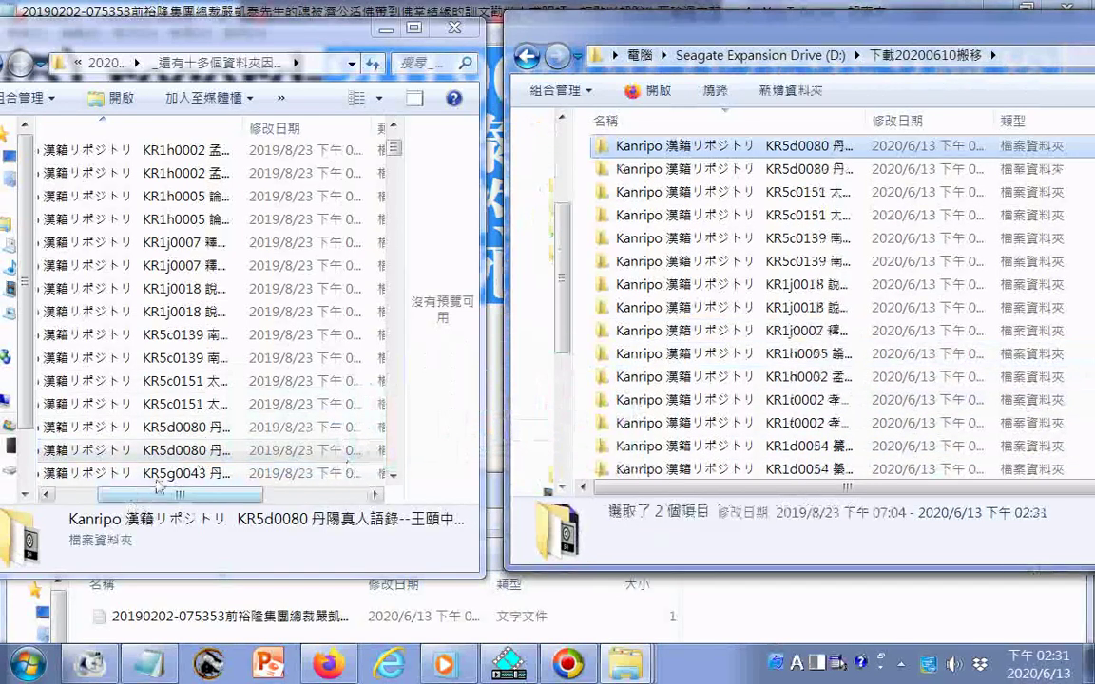
pyautogui.moveTo(158, 480); pyautogui.dragTo(551, 447)
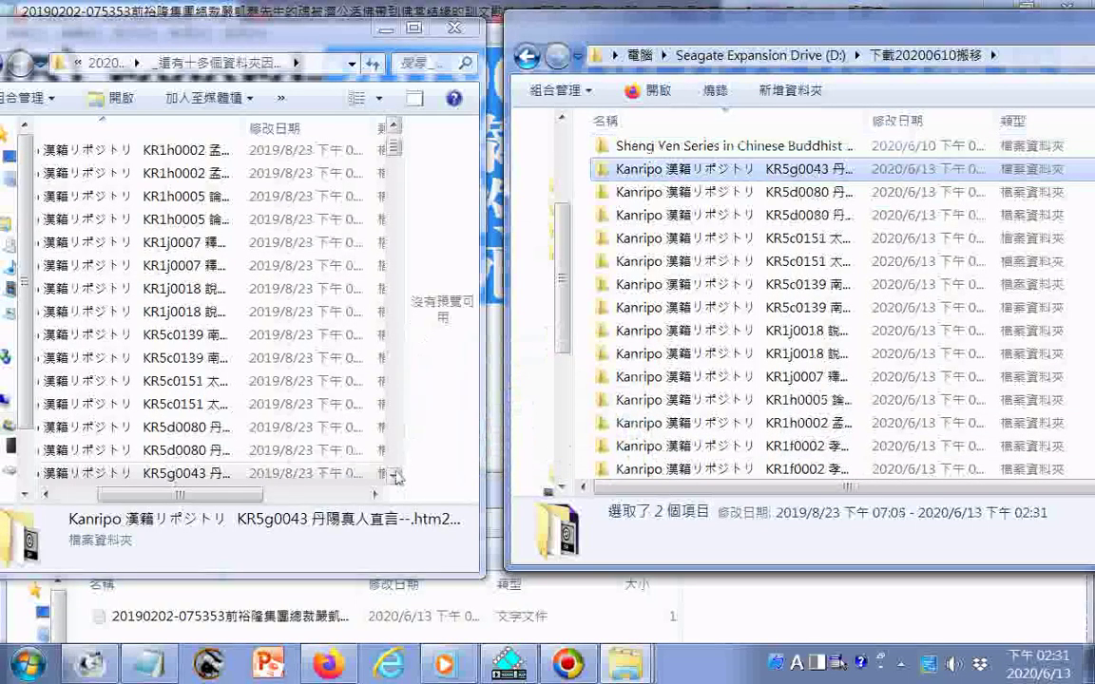
pyautogui.moveTo(395, 477); pyautogui.dragTo(396, 477)
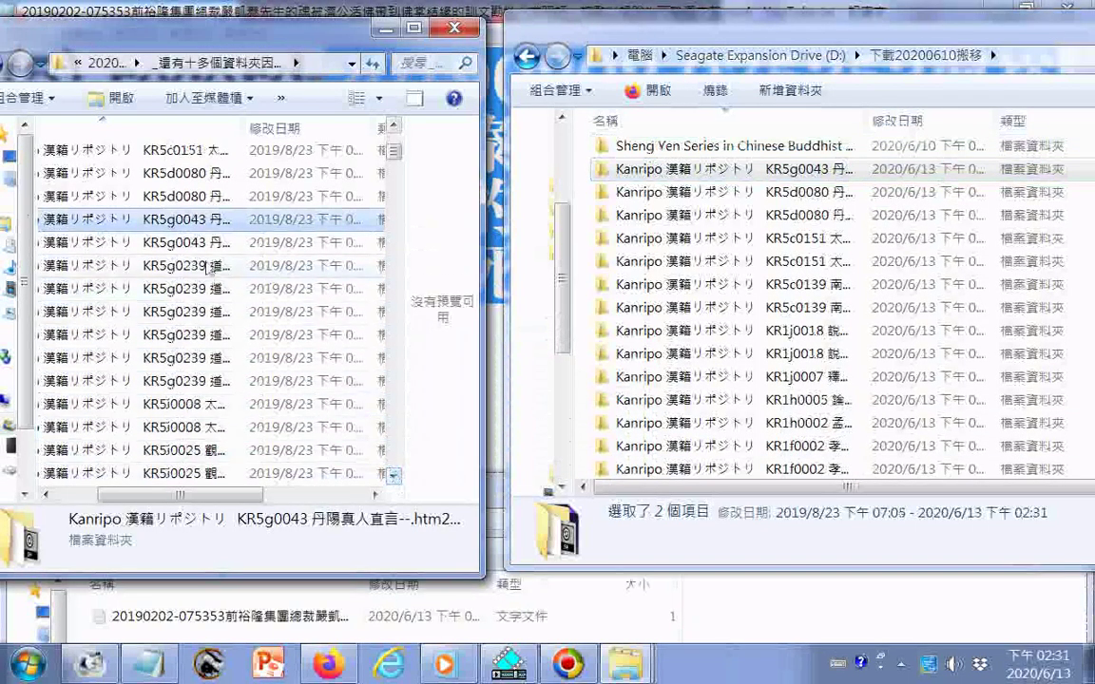
pyautogui.moveTo(194, 243); pyautogui.dragTo(584, 370)
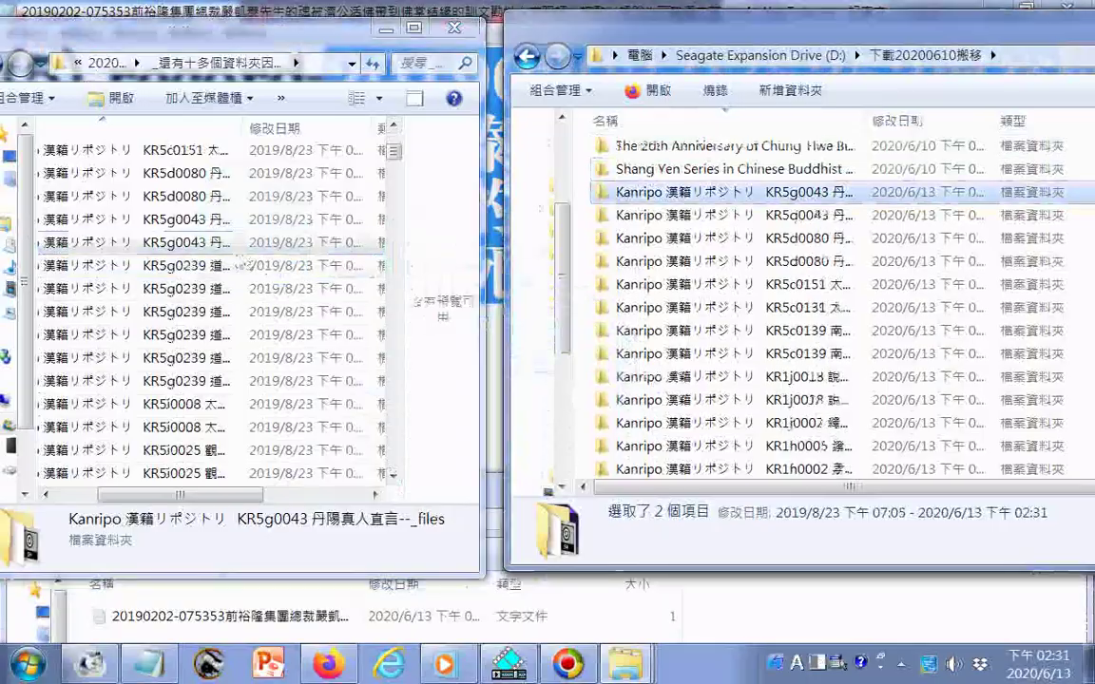
# Copy all six KR5g0239 Kanripo folders into 下載20200610搬移, one at a time
pyautogui.moveTo(228, 265); pyautogui.dragTo(582, 407)
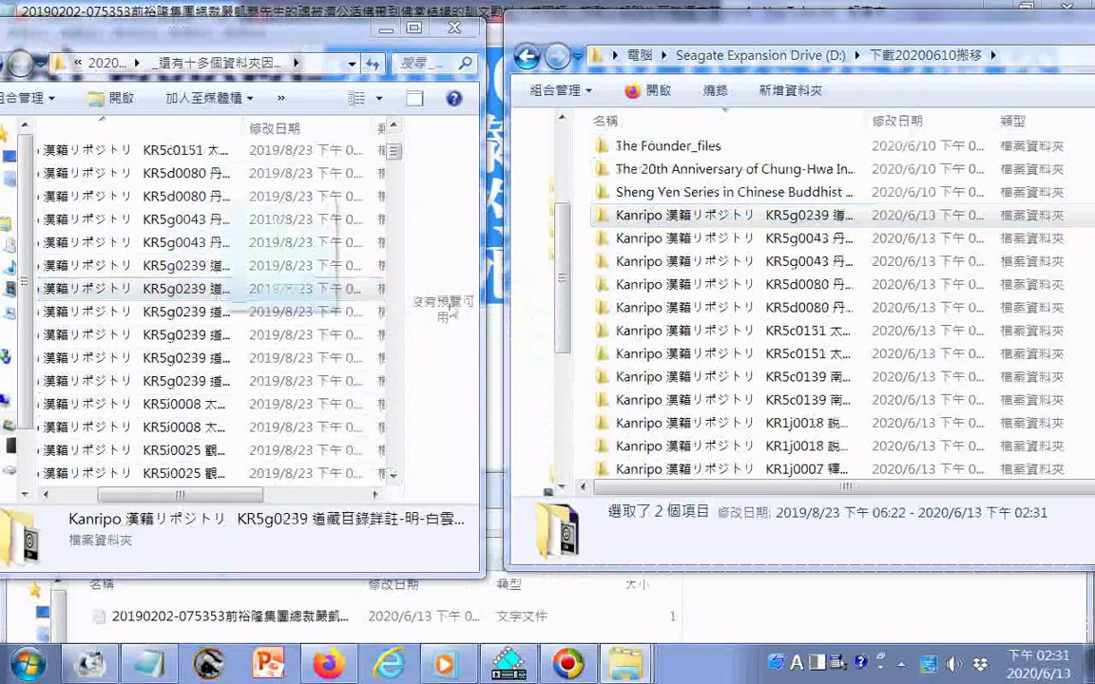
pyautogui.click(181, 314)
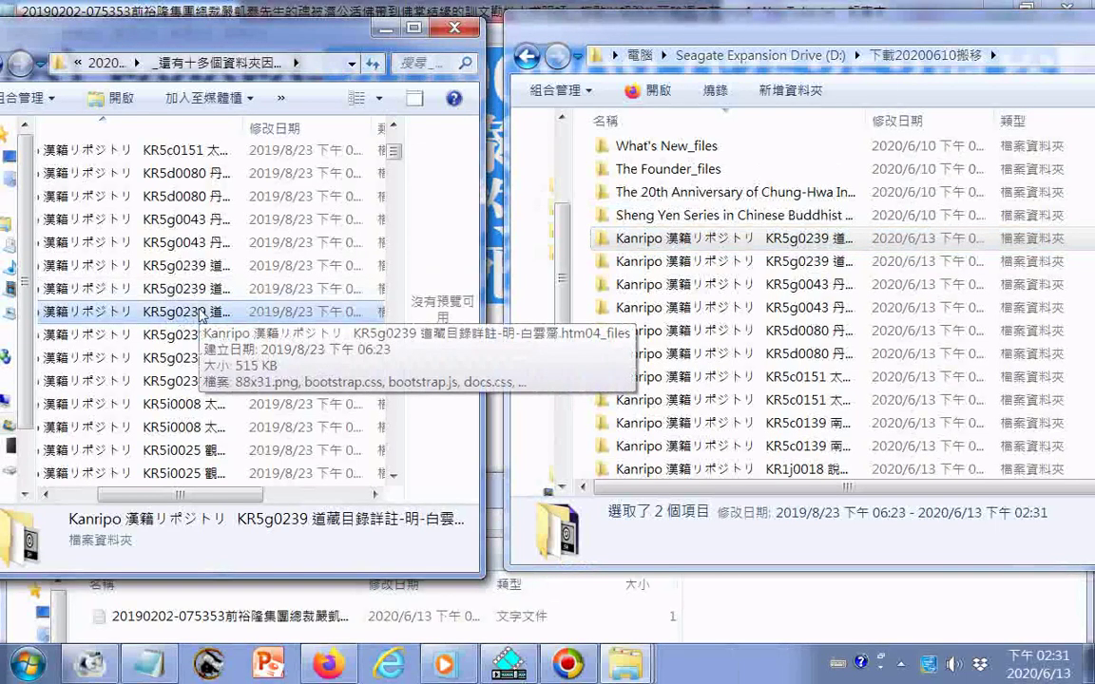
pyautogui.moveTo(199, 313); pyautogui.dragTo(581, 369)
pyautogui.moveTo(206, 334); pyautogui.dragTo(582, 367)
pyautogui.moveTo(211, 357); pyautogui.dragTo(582, 385)
pyautogui.moveTo(211, 381); pyautogui.dragTo(581, 400)
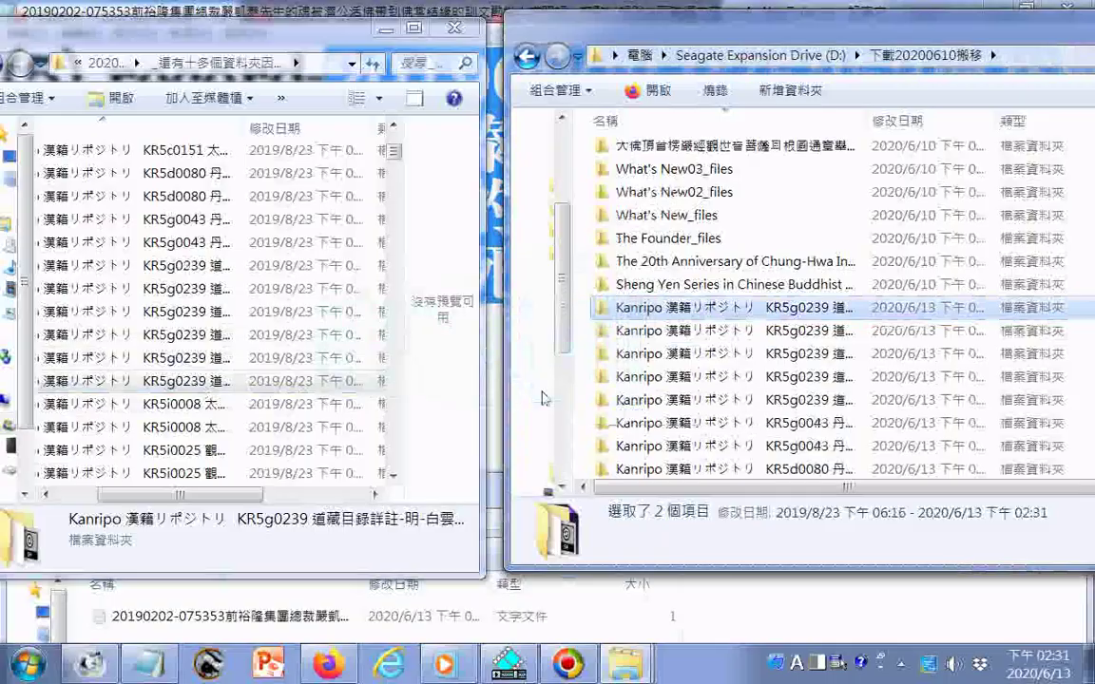
# Copy both KR5i0008 folders and both KR5i0025 folders into 下載20200610搬移
pyautogui.moveTo(202, 406); pyautogui.dragTo(563, 426)
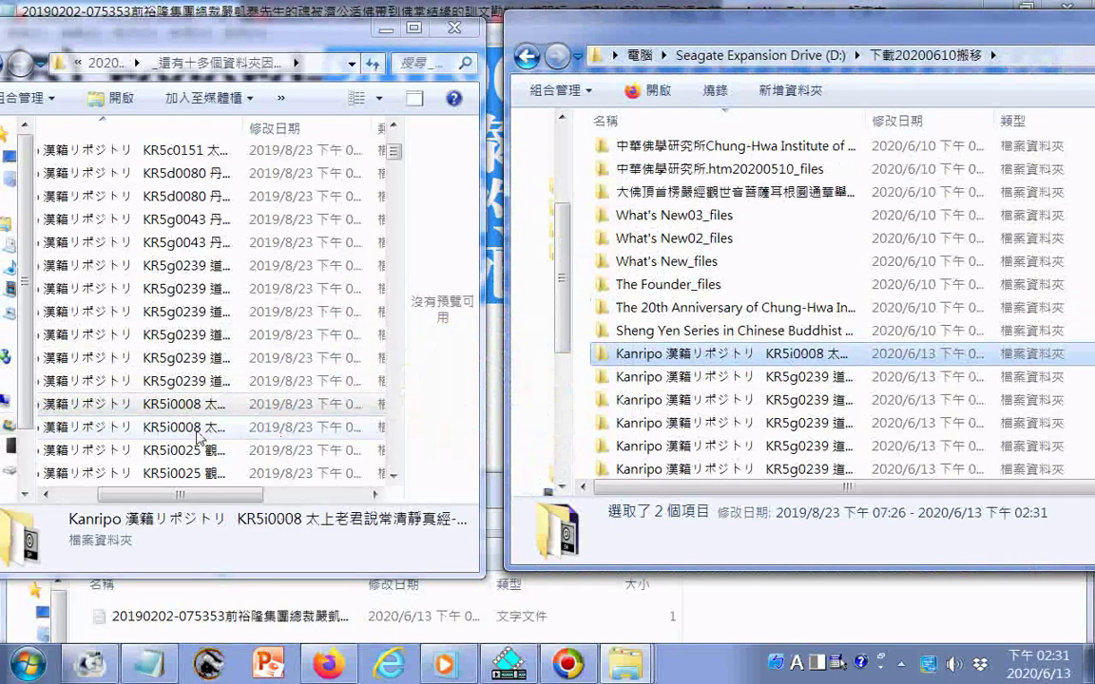
pyautogui.moveTo(198, 435); pyautogui.dragTo(561, 480)
pyautogui.moveTo(216, 451); pyautogui.dragTo(586, 418)
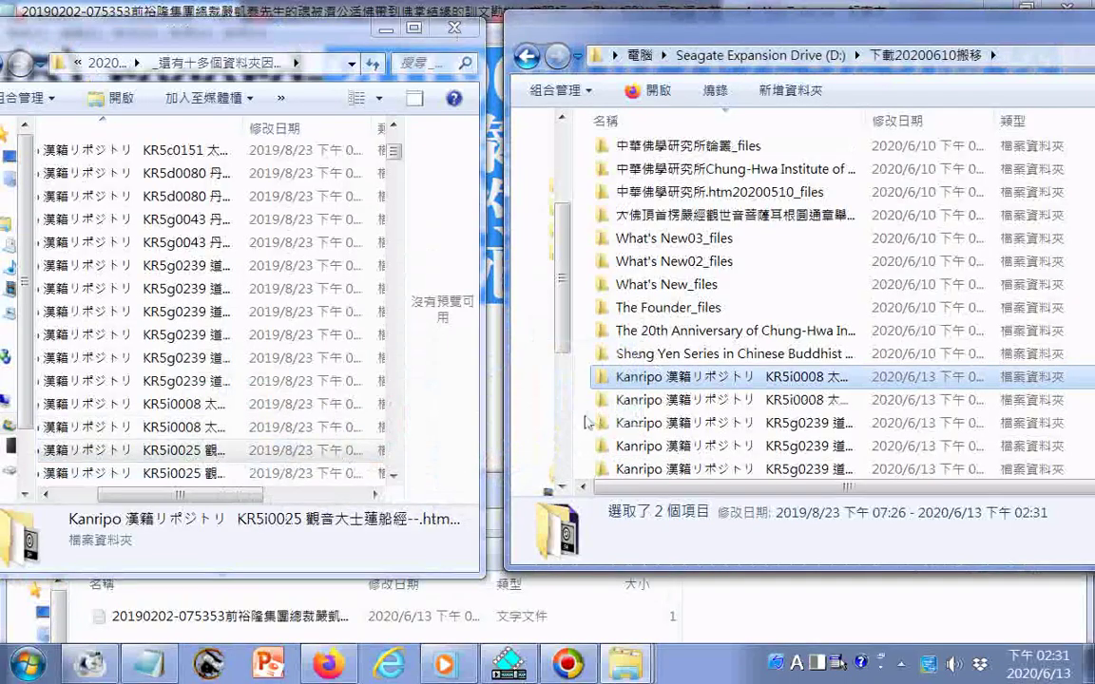
pyautogui.click(201, 473)
pyautogui.moveTo(201, 483); pyautogui.dragTo(586, 428)
# Copy the KR5i0036 folder, the KR5i0046 folder and both KR5i0051 folders into 下載20200610搬移
pyautogui.click(393, 477)
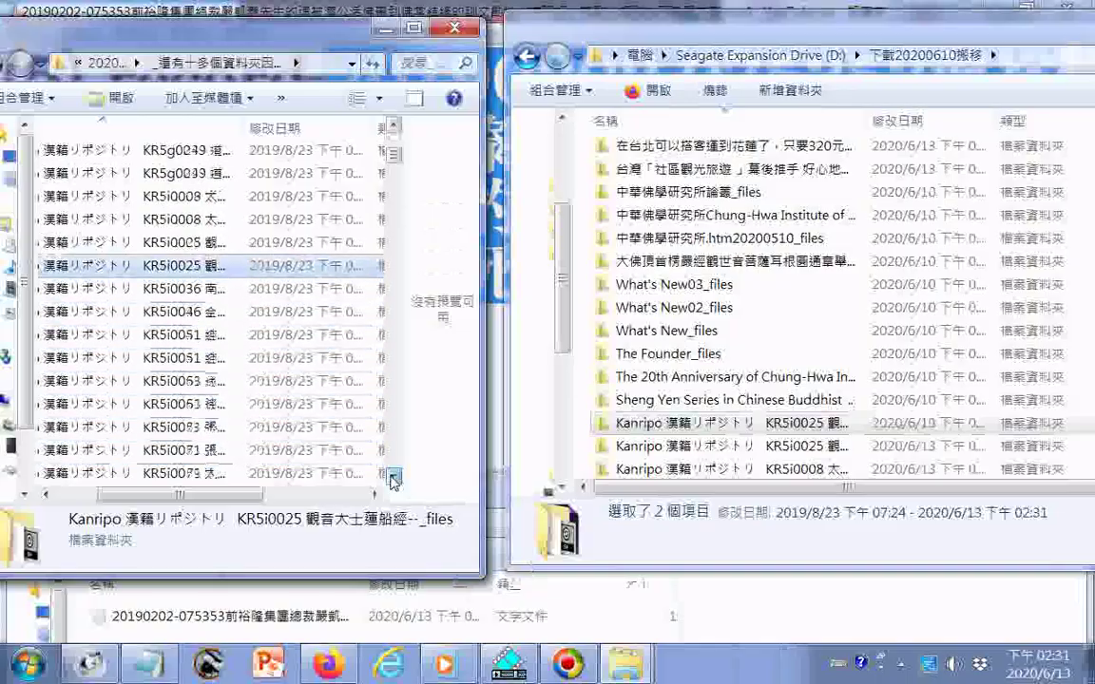
pyautogui.moveTo(204, 195); pyautogui.dragTo(627, 319)
pyautogui.moveTo(198, 219); pyautogui.dragTo(589, 333)
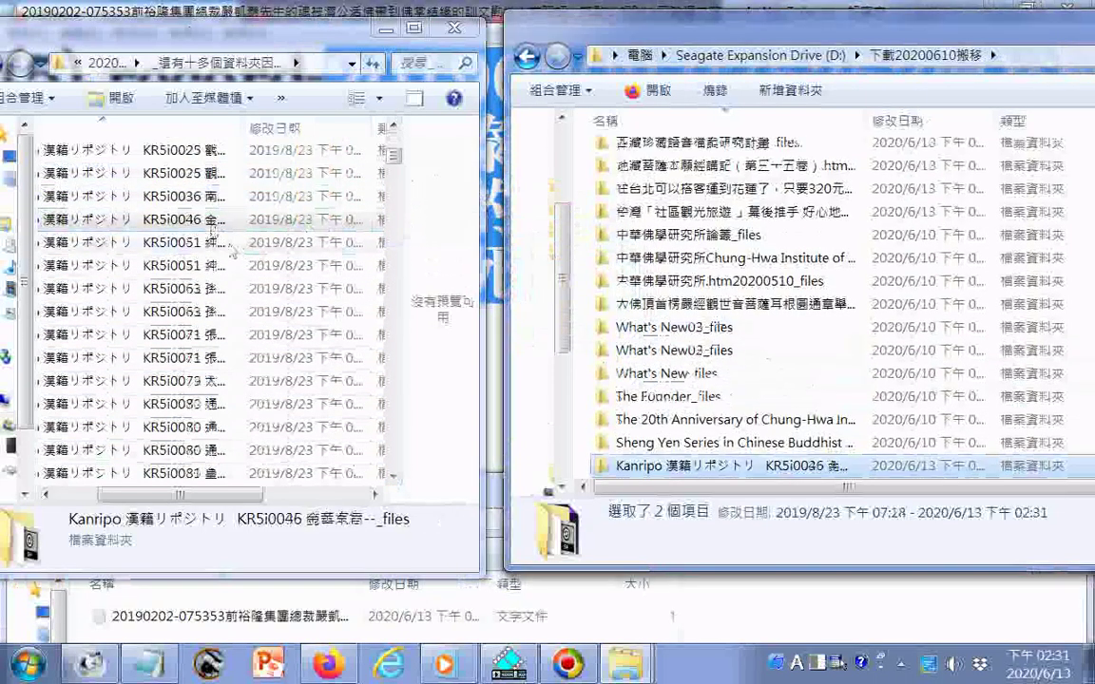
pyautogui.moveTo(200, 241); pyautogui.dragTo(599, 286)
pyautogui.moveTo(204, 266); pyautogui.dragTo(582, 372)
# Copy both KR5i0063 folders and both KR5i0071 folders into 下載20200610搬移
pyautogui.click(204, 288)
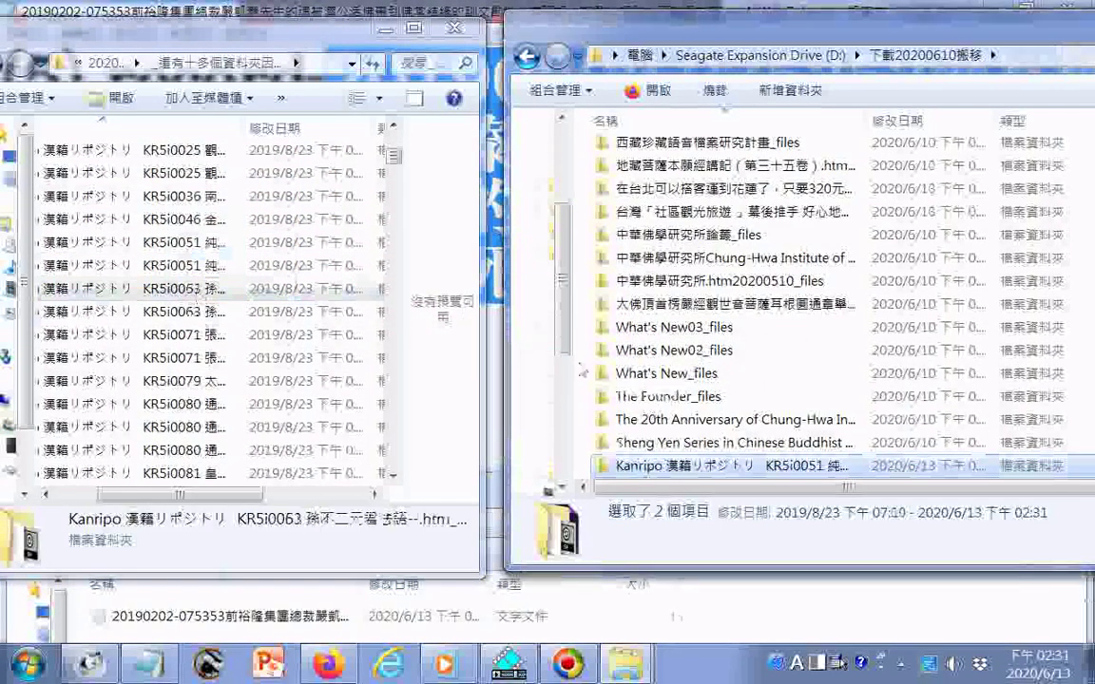
pyautogui.moveTo(180, 323); pyautogui.dragTo(575, 499)
pyautogui.click(204, 334)
pyautogui.moveTo(213, 342); pyautogui.dragTo(586, 400)
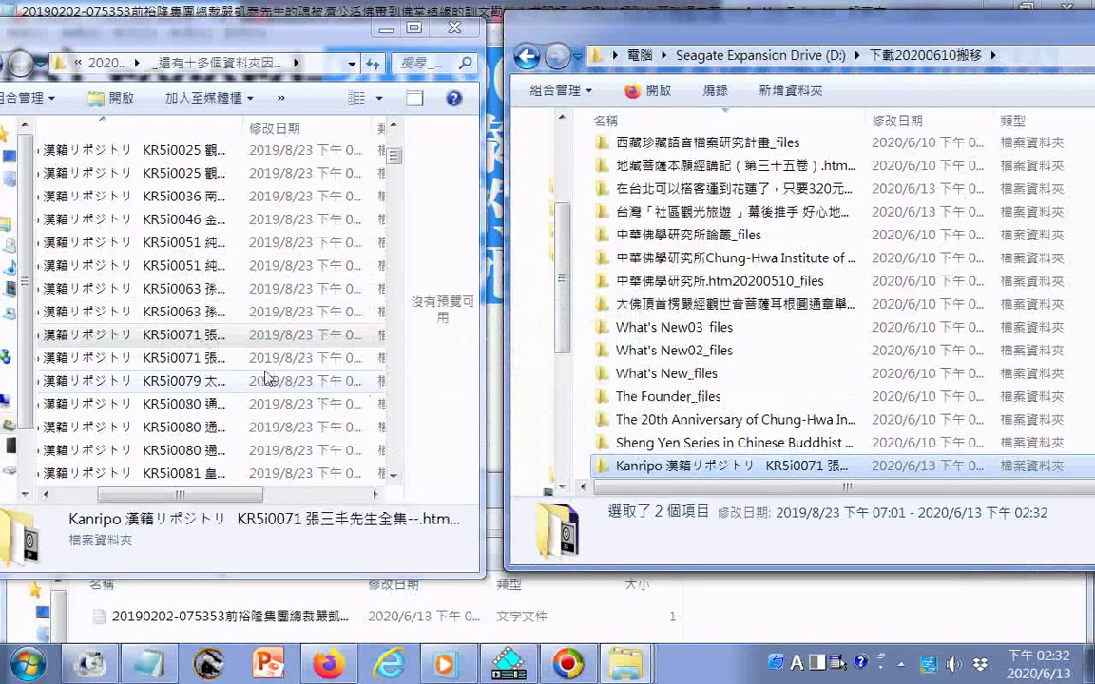
pyautogui.moveTo(197, 359); pyautogui.dragTo(575, 405)
# Copy the KR5i0079, KR5i0080 and KR5i0081 Kanripo folders into 下載20200610搬移
pyautogui.moveTo(218, 384); pyautogui.dragTo(560, 466)
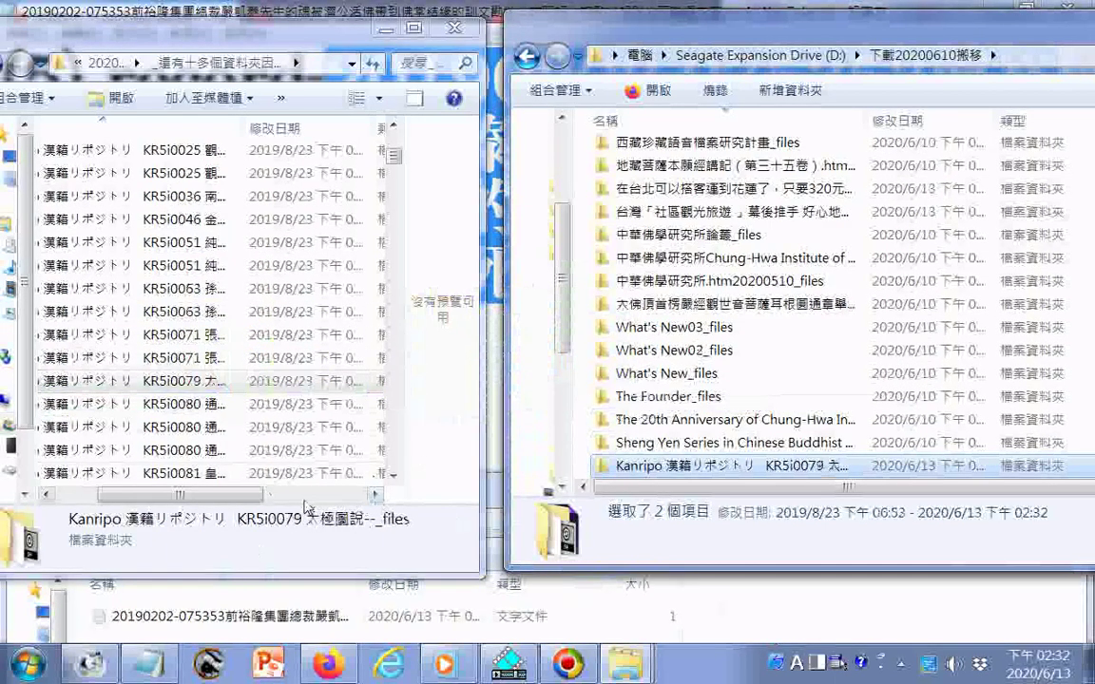
pyautogui.moveTo(185, 408); pyautogui.dragTo(576, 387)
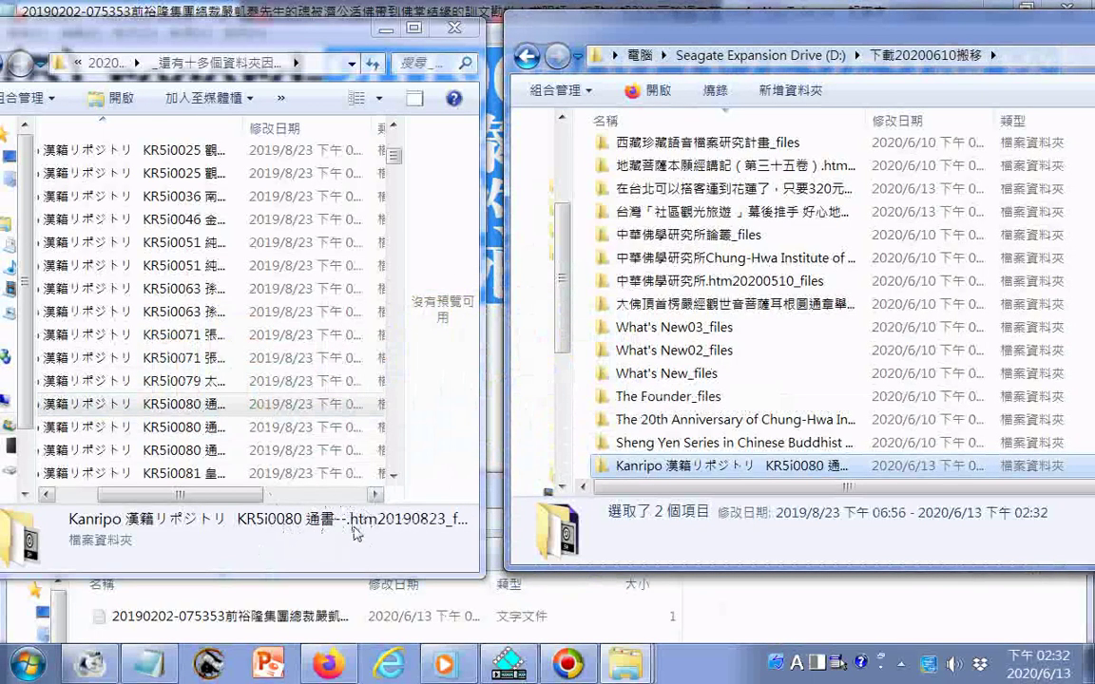
pyautogui.moveTo(197, 429); pyautogui.dragTo(591, 387)
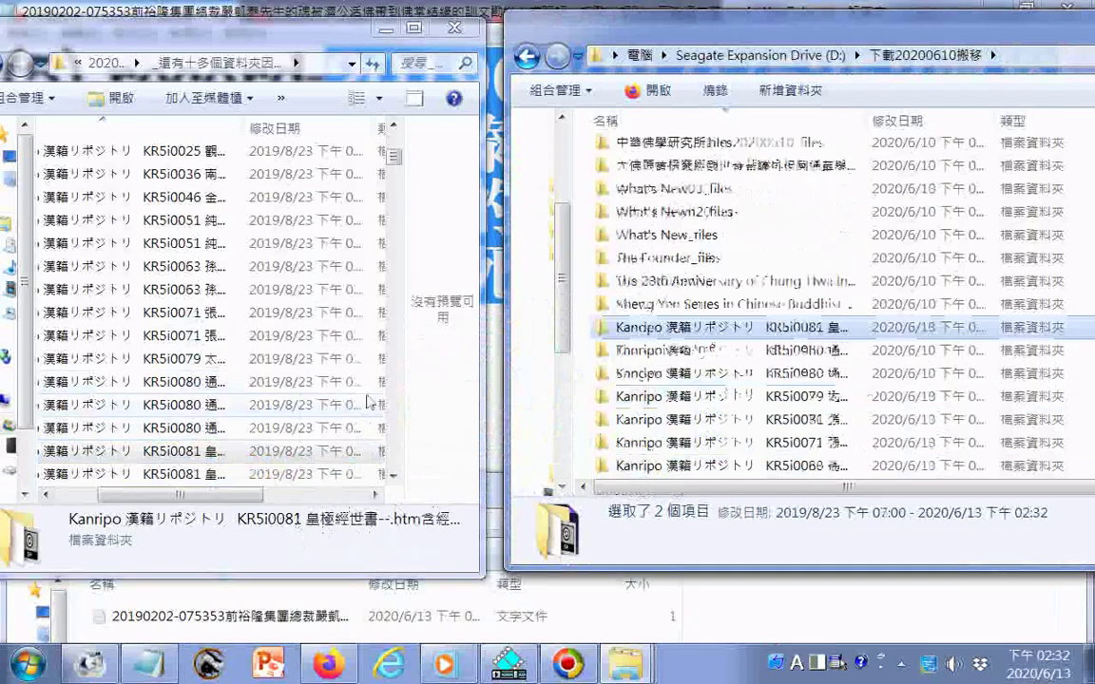
pyautogui.click(392, 478)
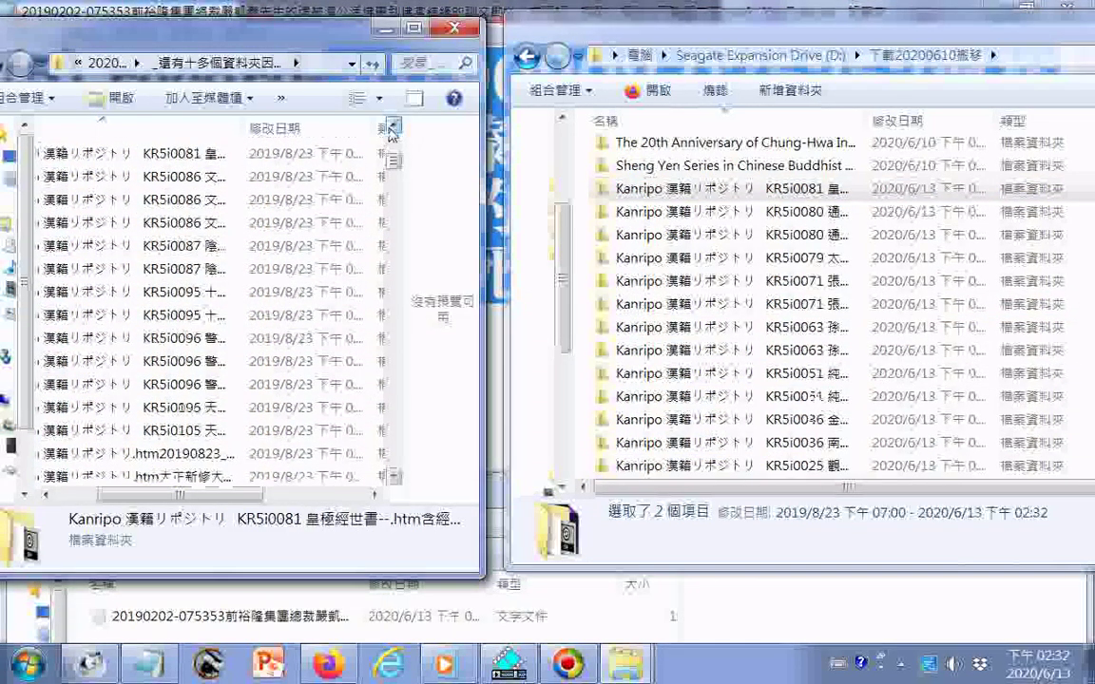
pyautogui.click(171, 155)
# Copy the three KR5i0086 folders and both KR5i0087 folders into 下載20200610搬移
pyautogui.moveTo(174, 190); pyautogui.dragTo(579, 394)
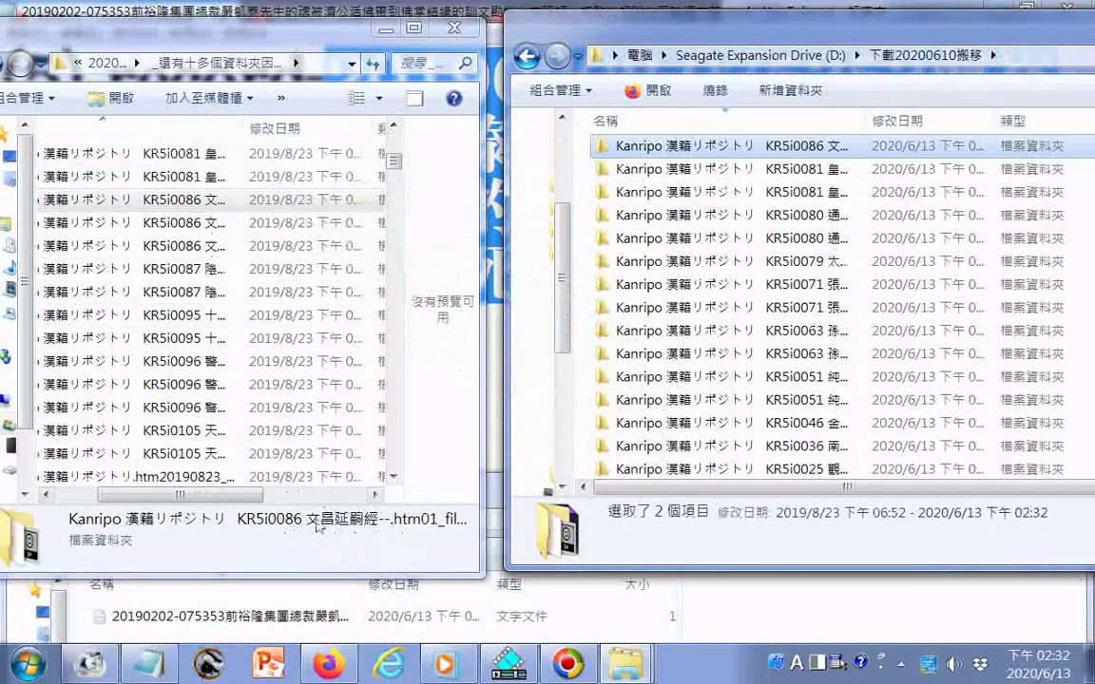
pyautogui.moveTo(180, 223); pyautogui.dragTo(581, 342)
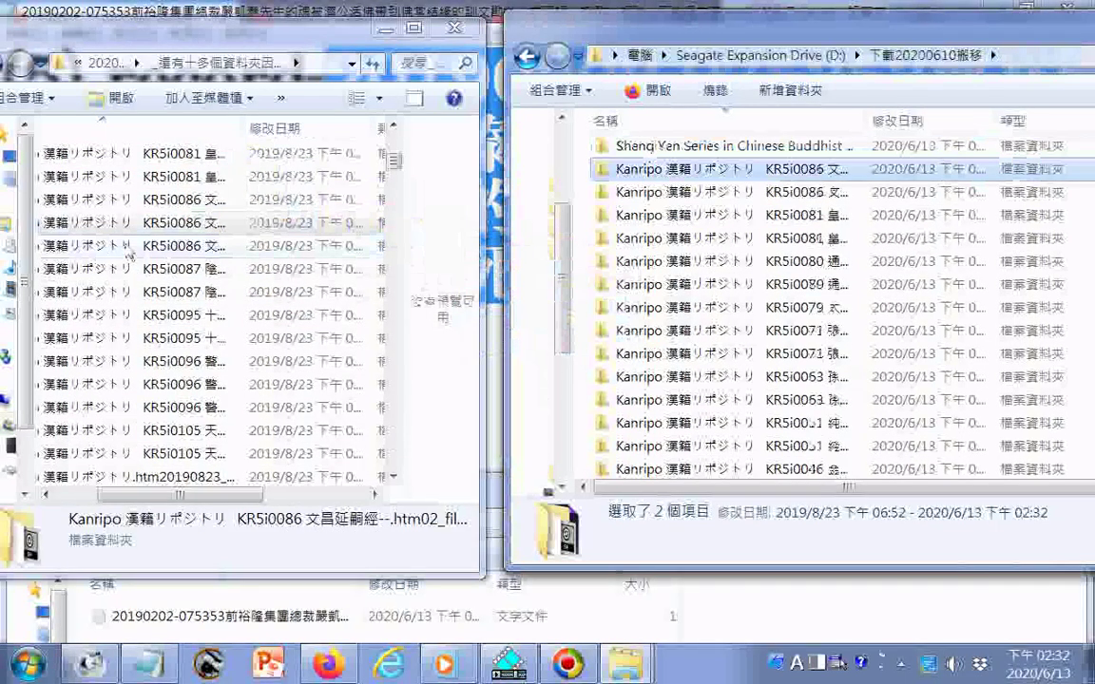
pyautogui.moveTo(129, 248); pyautogui.dragTo(573, 371)
pyautogui.moveTo(181, 268); pyautogui.dragTo(578, 350)
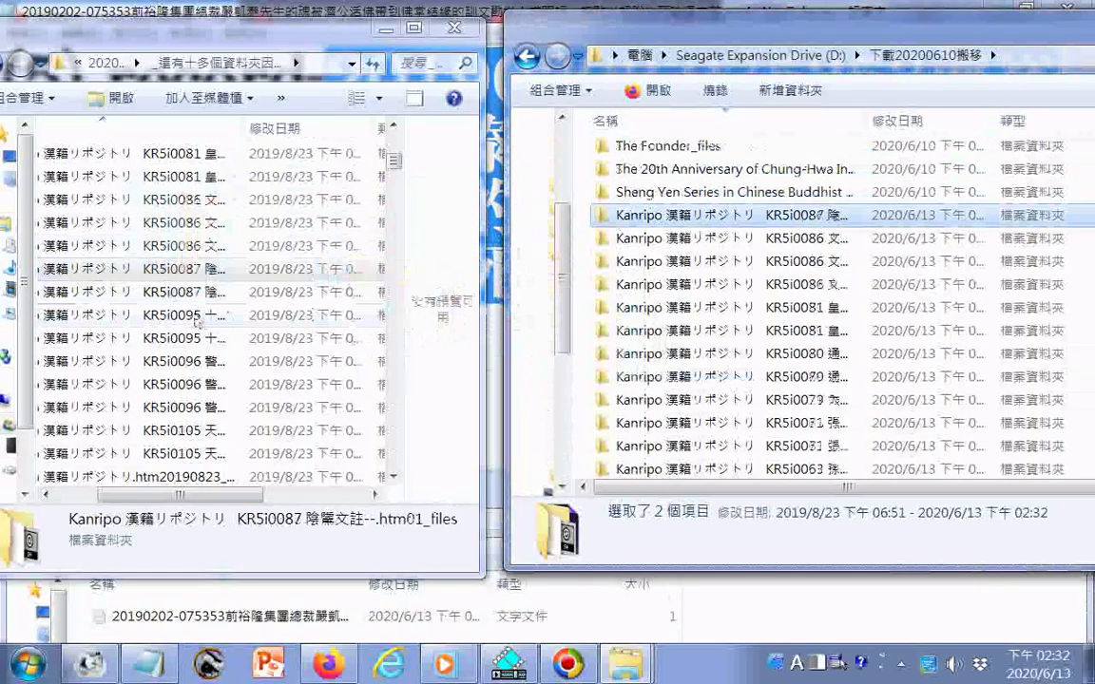
pyautogui.moveTo(187, 296); pyautogui.dragTo(570, 399)
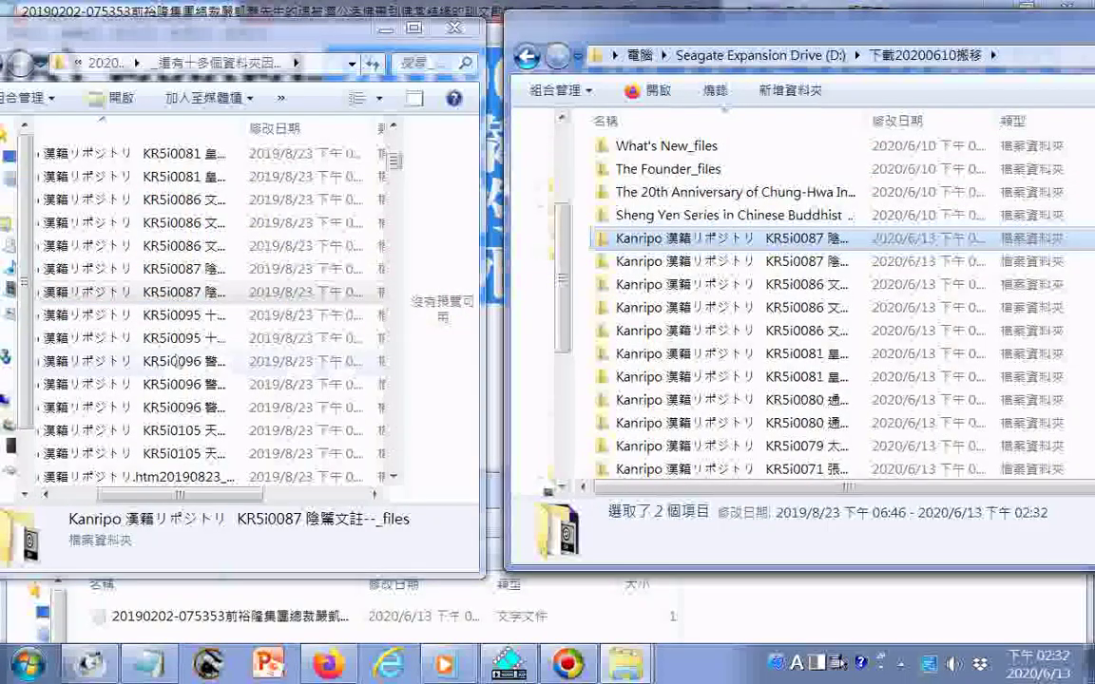
# Copy both KR5i0095 folders and the three KR5i0096 folders into 下載20200610搬移
pyautogui.moveTo(181, 315); pyautogui.dragTo(582, 408)
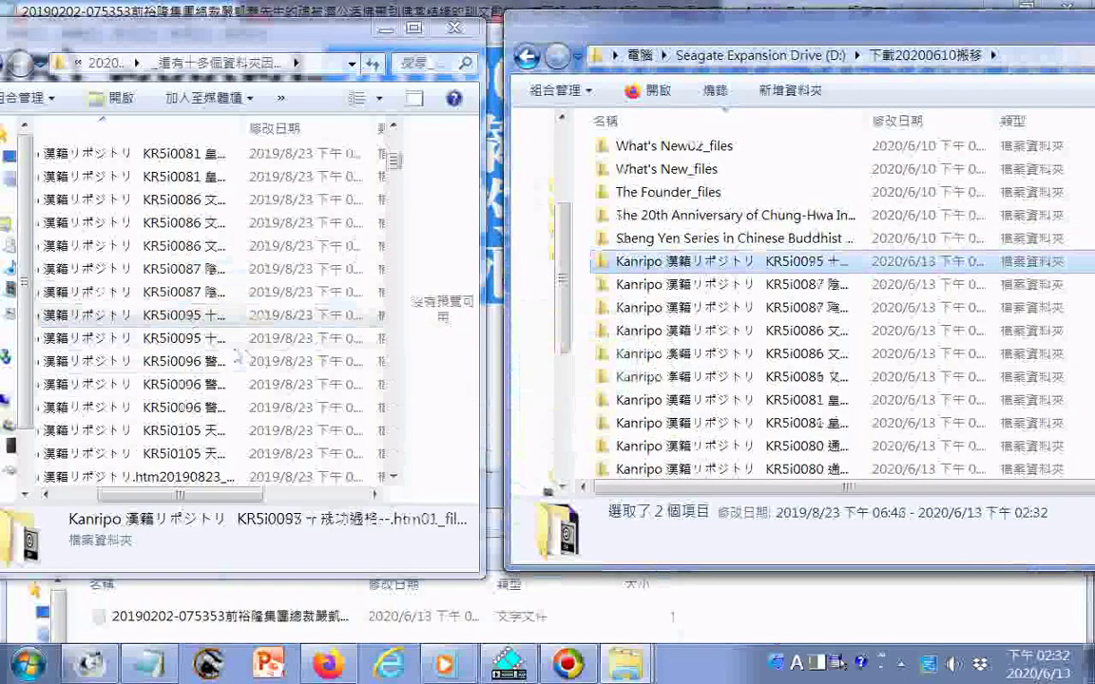
pyautogui.moveTo(211, 347); pyautogui.dragTo(598, 375)
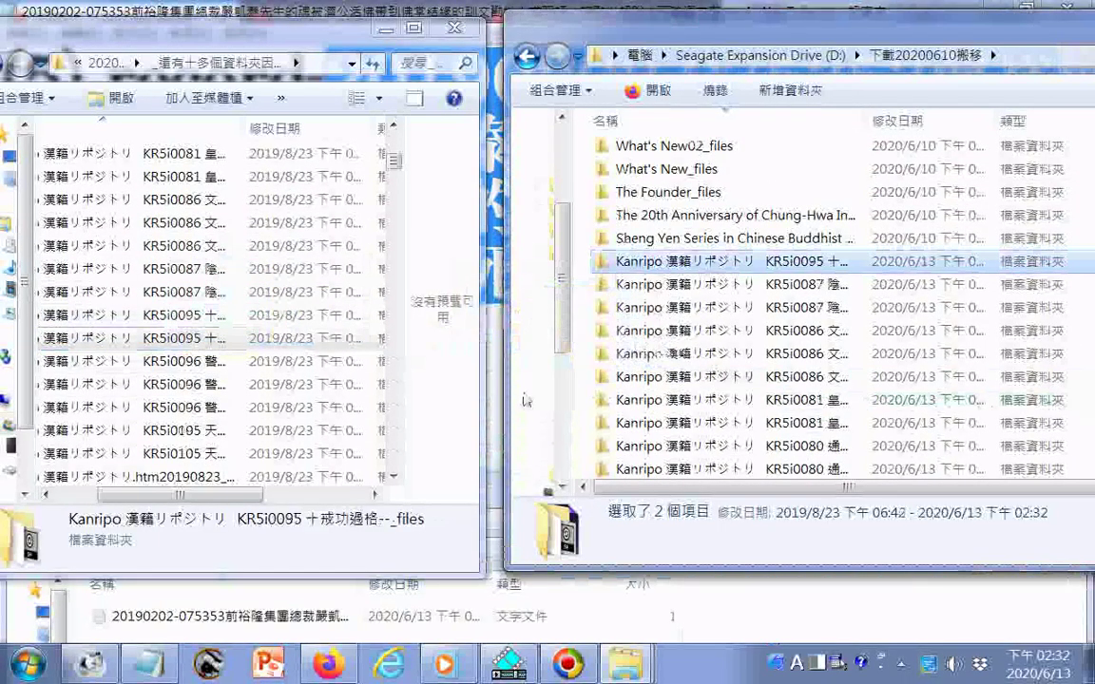
pyautogui.moveTo(202, 364); pyautogui.dragTo(582, 418)
pyautogui.click(205, 386)
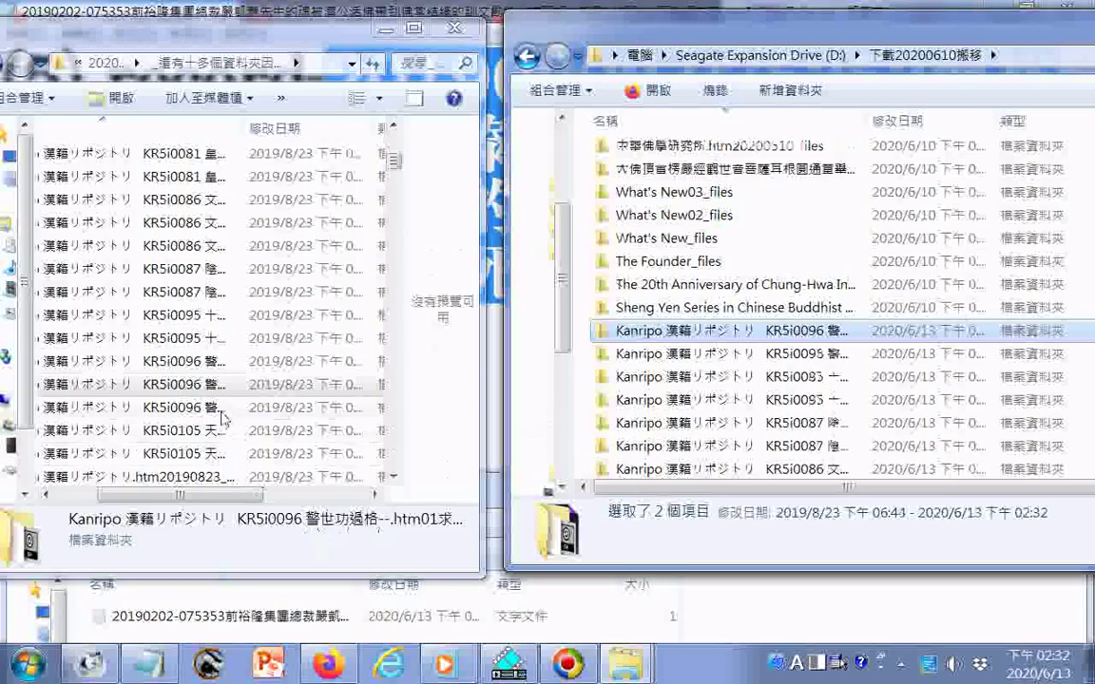
pyautogui.moveTo(224, 419); pyautogui.dragTo(570, 453)
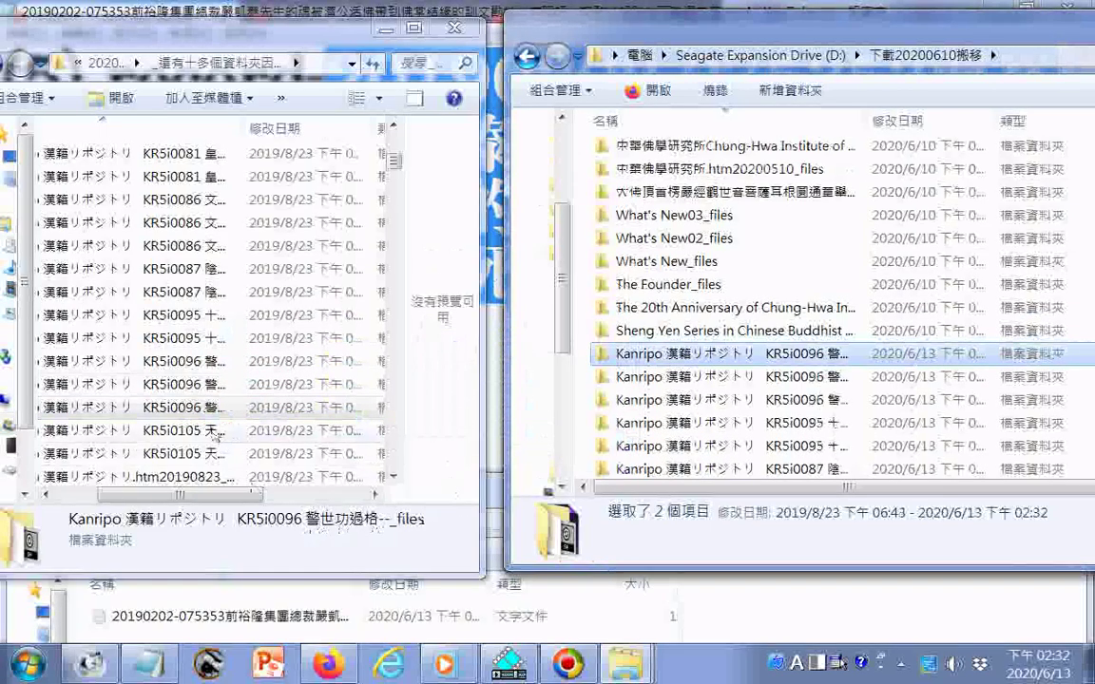
# Copy both KR5i0105 folders and the Kanripo folder ending in .htm20190823_files into 下載20200610搬移
pyautogui.moveTo(217, 436); pyautogui.dragTo(554, 444)
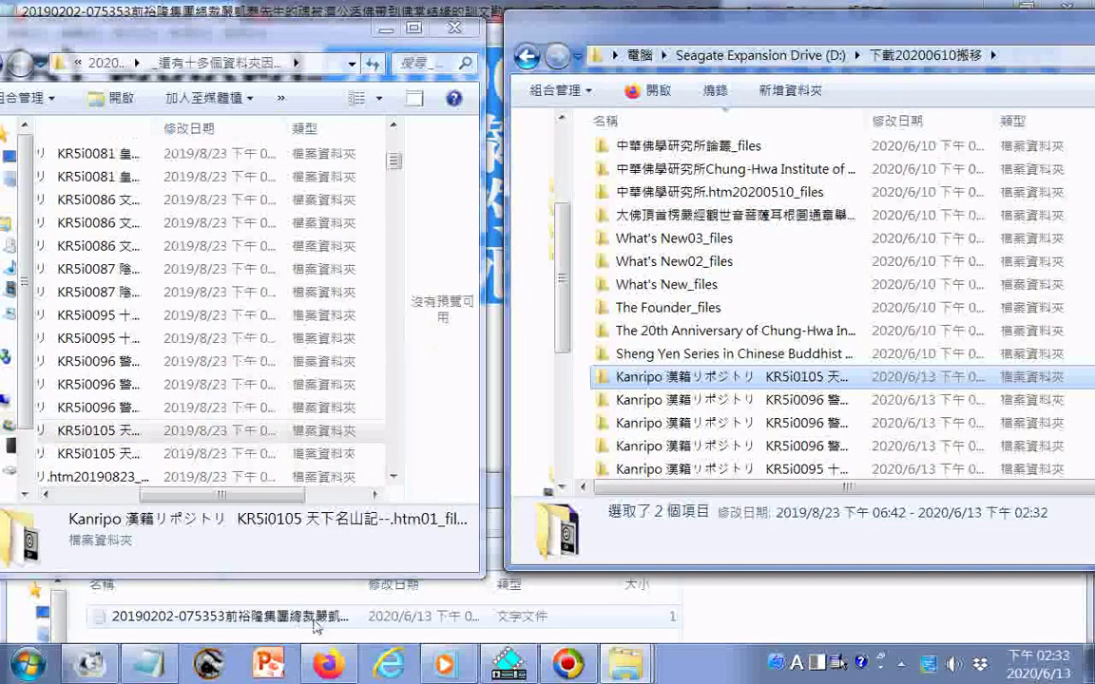
pyautogui.click(157, 664)
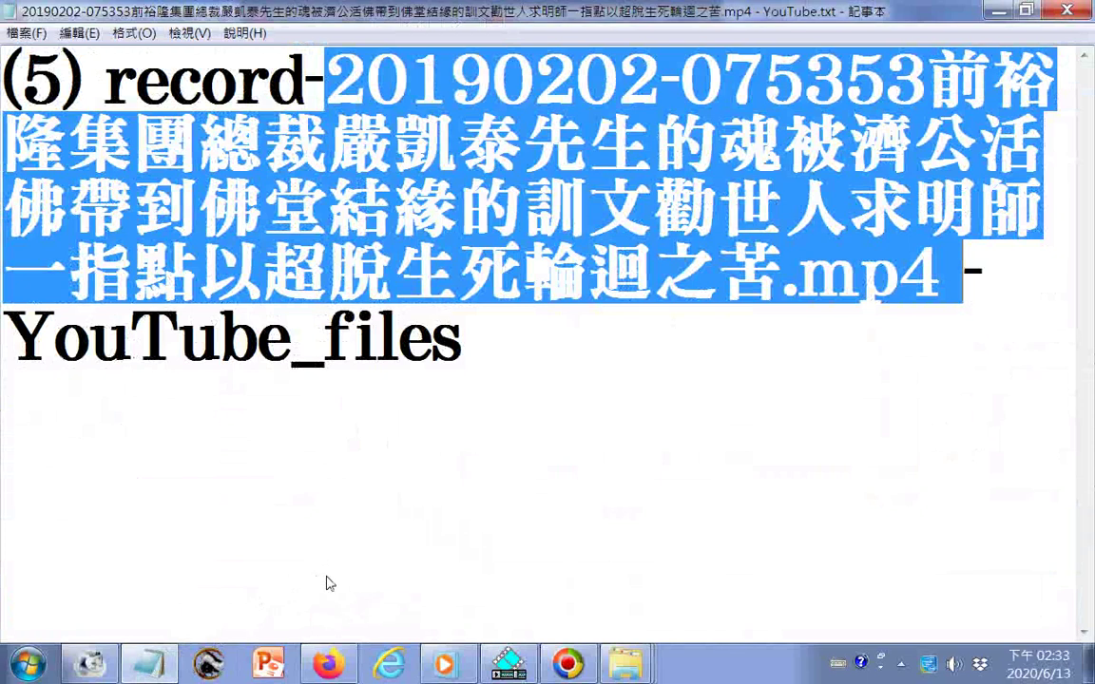
pyautogui.click(996, 11)
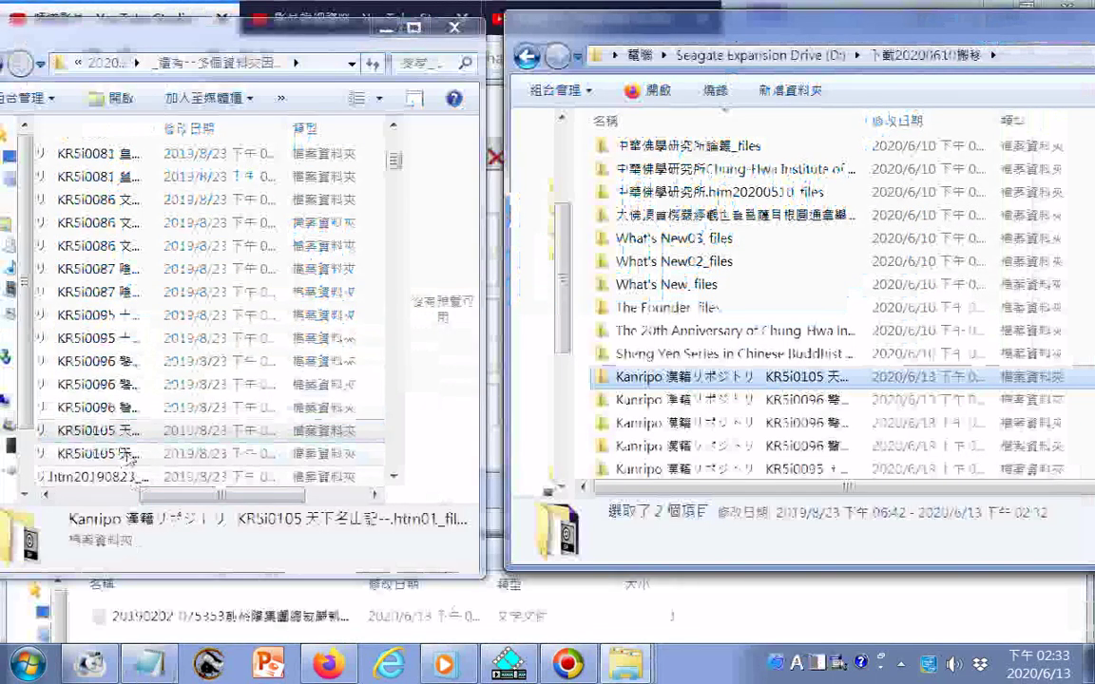
pyautogui.moveTo(124, 439); pyautogui.dragTo(559, 427)
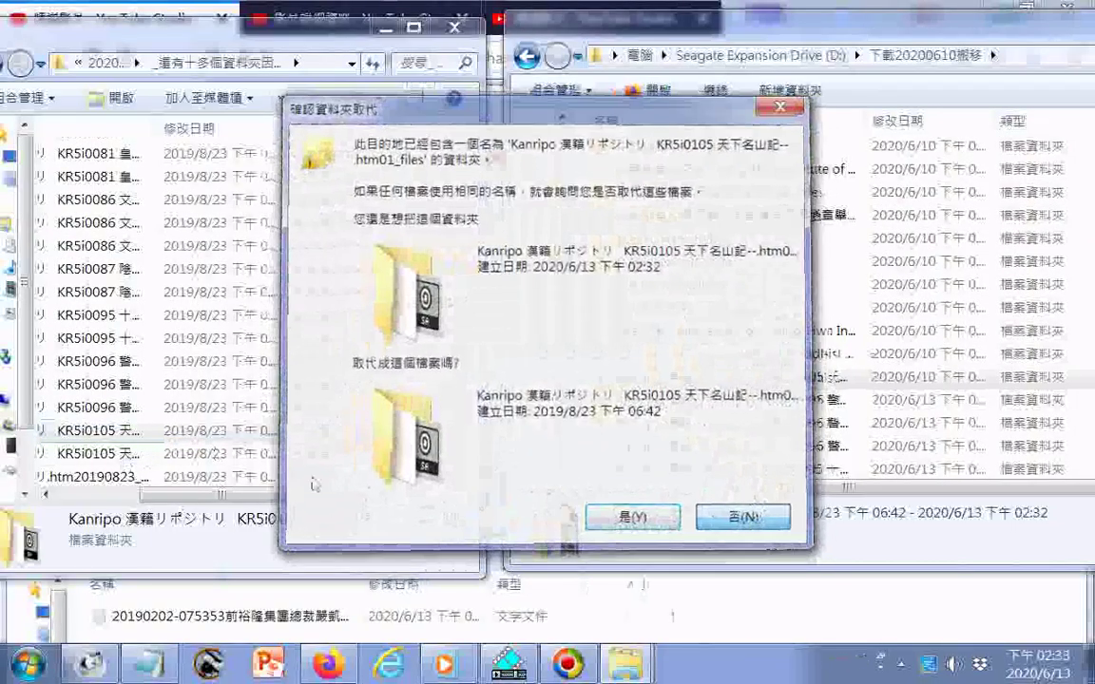
pyautogui.moveTo(309, 457); pyautogui.dragTo(576, 386)
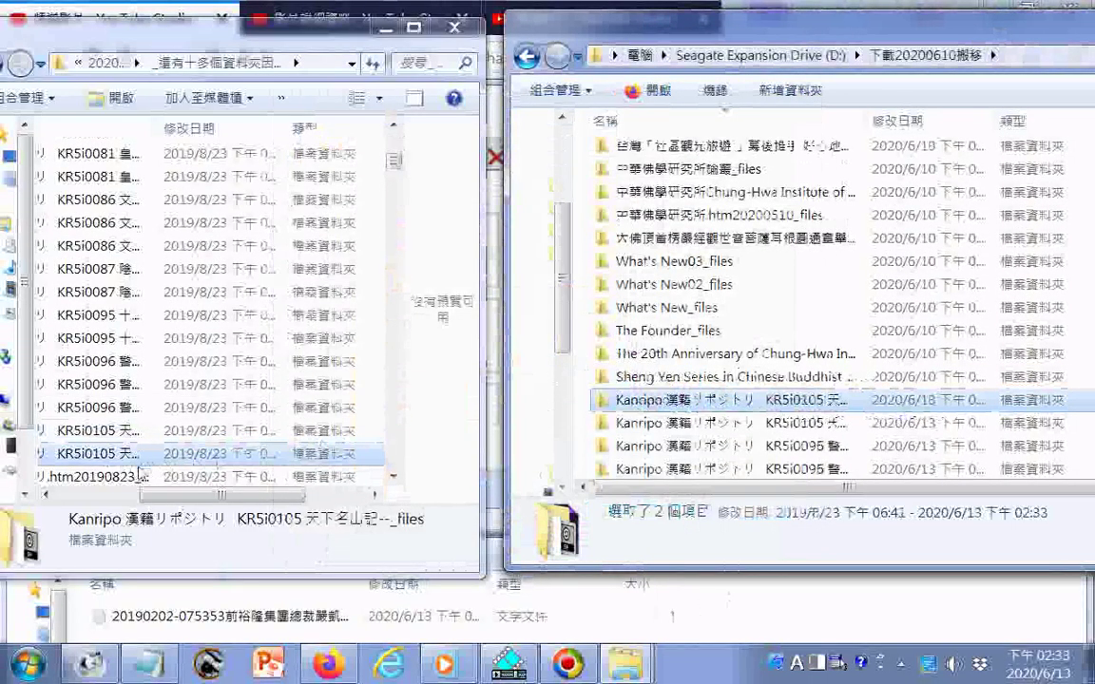
pyautogui.moveTo(140, 473); pyautogui.dragTo(575, 418)
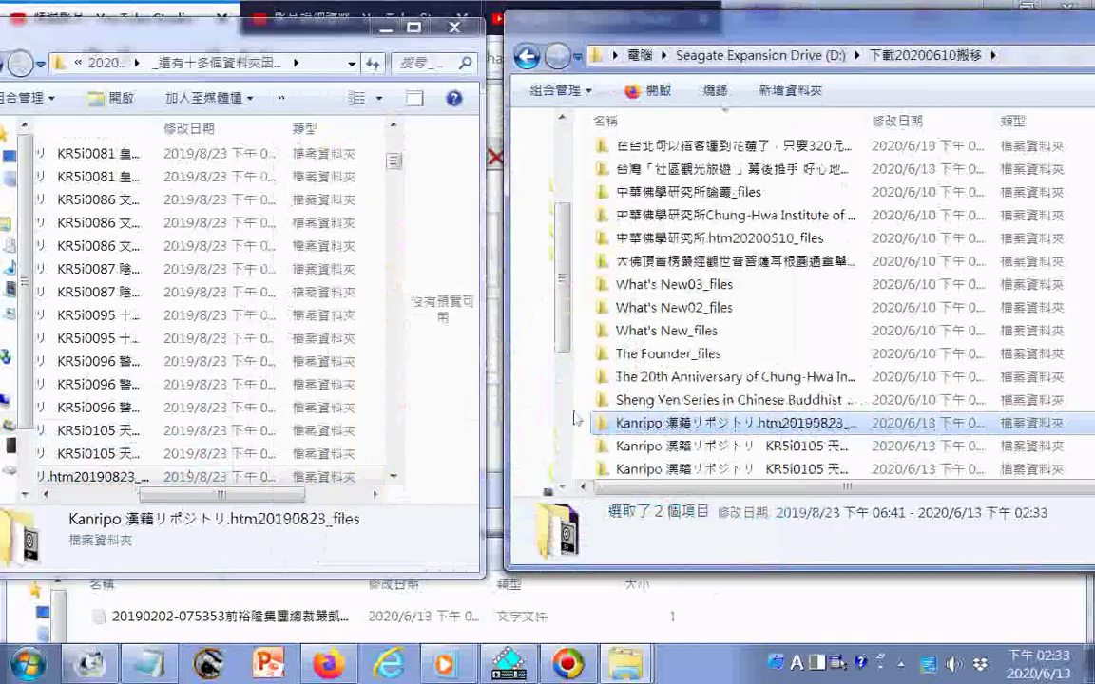
# Copy the Kanripo .htm大正新修大…, .htm子(含道藏) and .htm史 folders into 下載20200610搬移
pyautogui.click(393, 475)
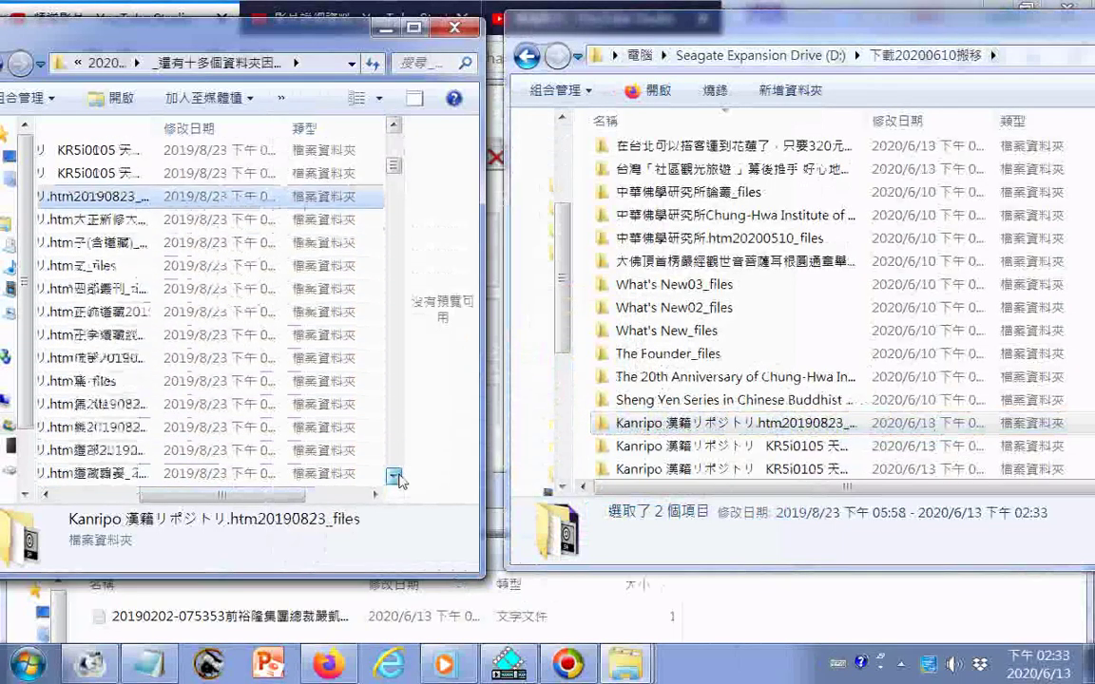
pyautogui.moveTo(133, 176); pyautogui.dragTo(568, 344)
pyautogui.moveTo(105, 219); pyautogui.dragTo(589, 330)
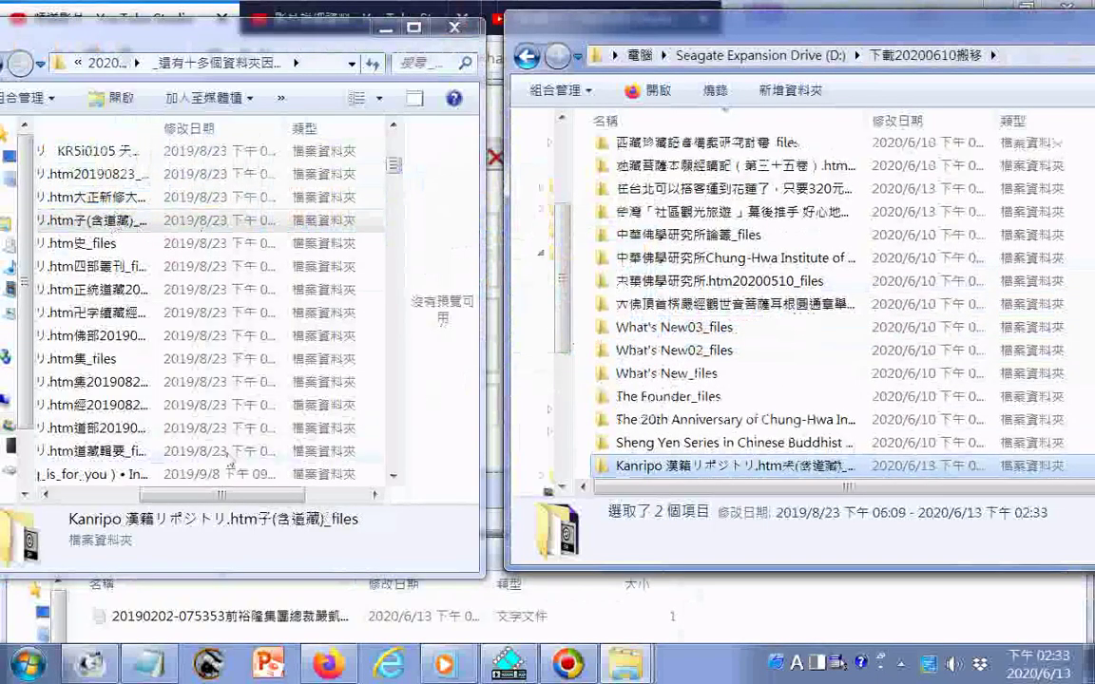
pyautogui.click(72, 494)
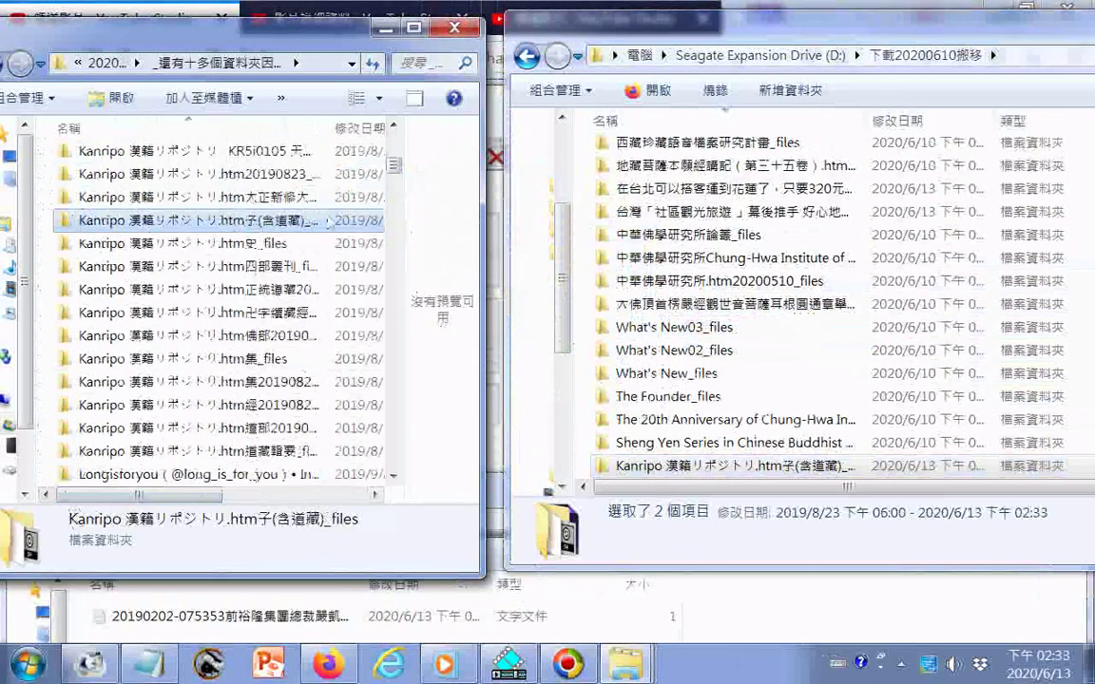
pyautogui.moveTo(251, 253); pyautogui.dragTo(604, 305)
# Copy the Kanripo .htm四部叢刊, .htm正統道藏 and .htm卍字續藏經 folders into 下載20200610搬移
pyautogui.moveTo(249, 269); pyautogui.dragTo(582, 314)
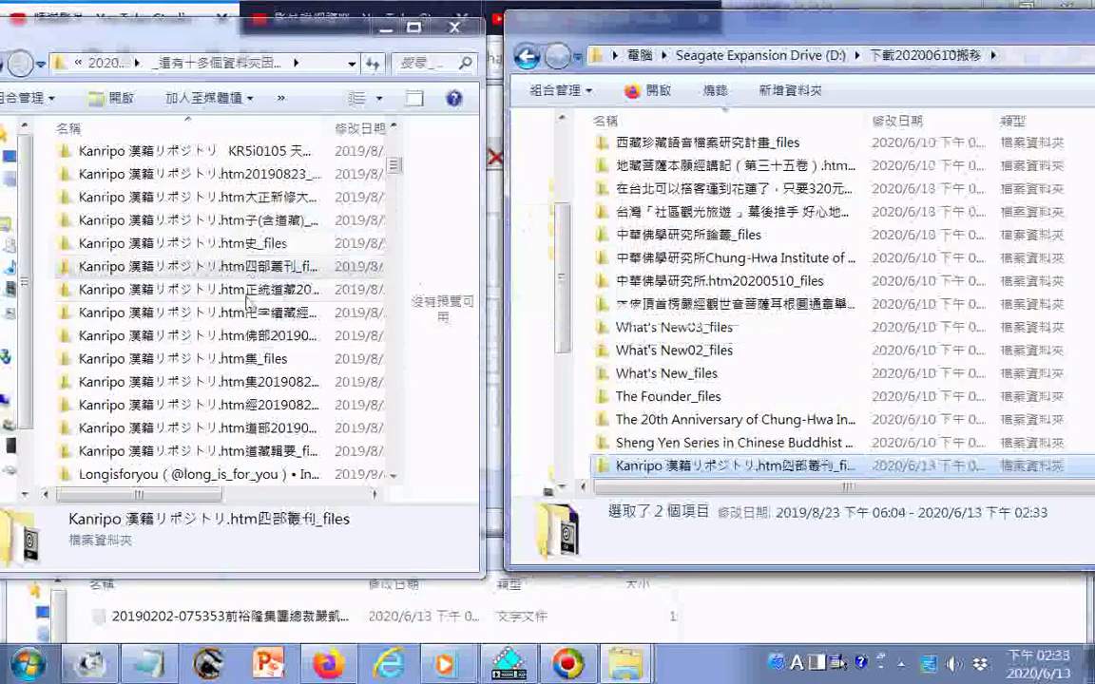
pyautogui.moveTo(255, 292); pyautogui.dragTo(585, 325)
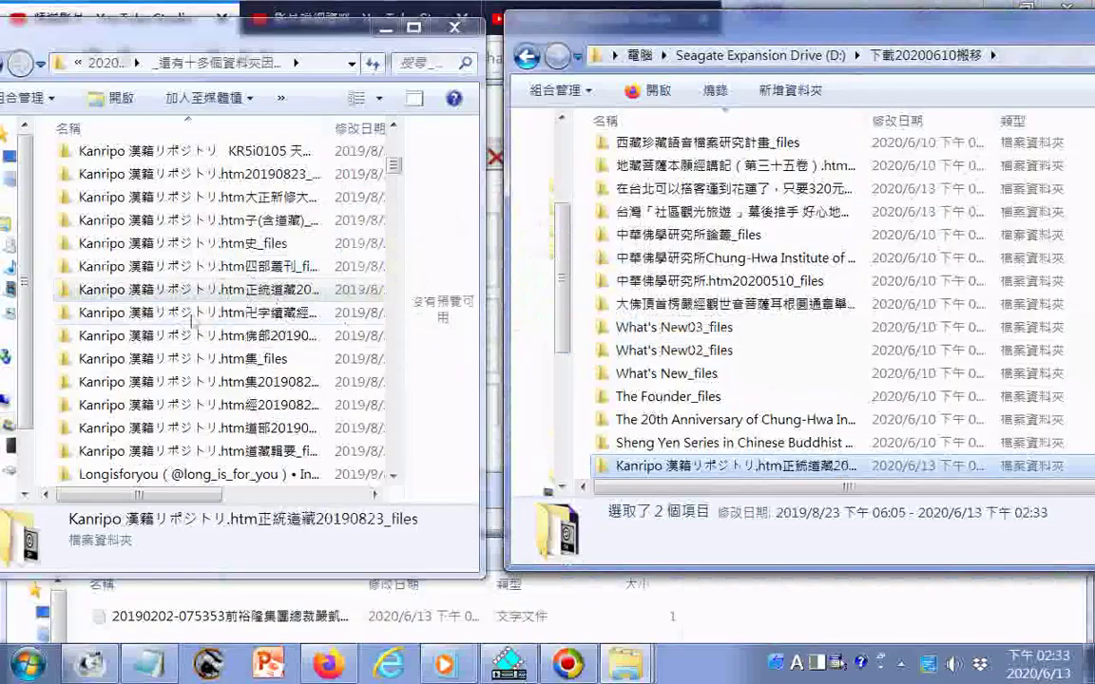
pyautogui.moveTo(197, 313); pyautogui.dragTo(586, 367)
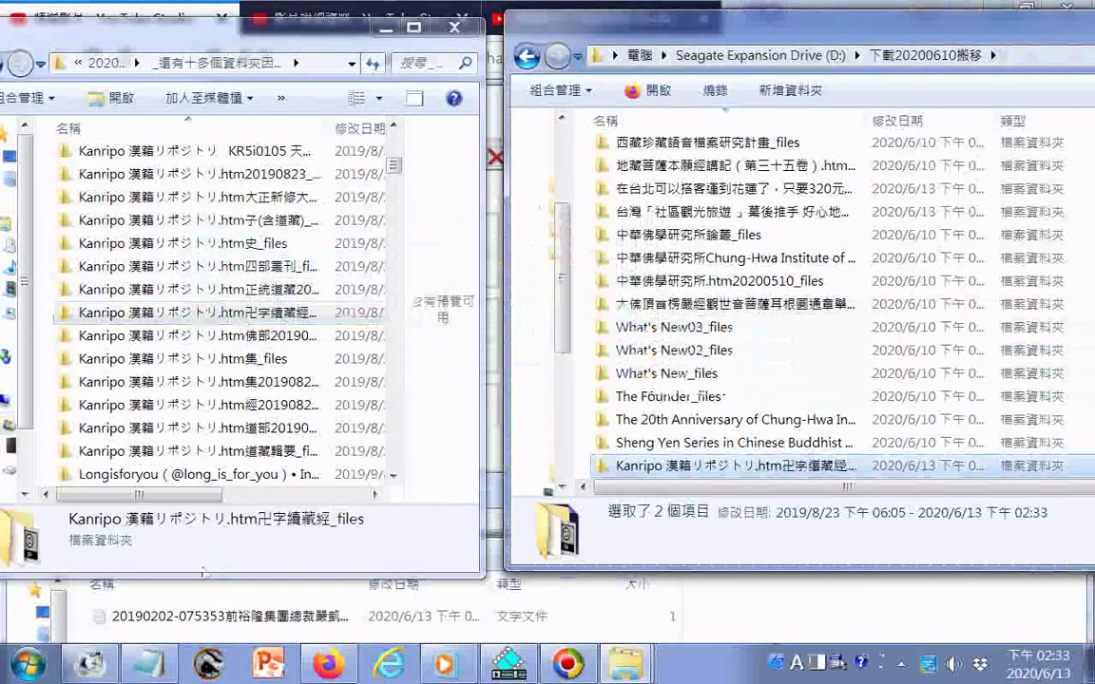
# Copy the remaining Kanripo folders, including .htm集, .htm經, .htm道部 and .htm道藏輯要, into 下載20200610搬移
pyautogui.click(218, 340)
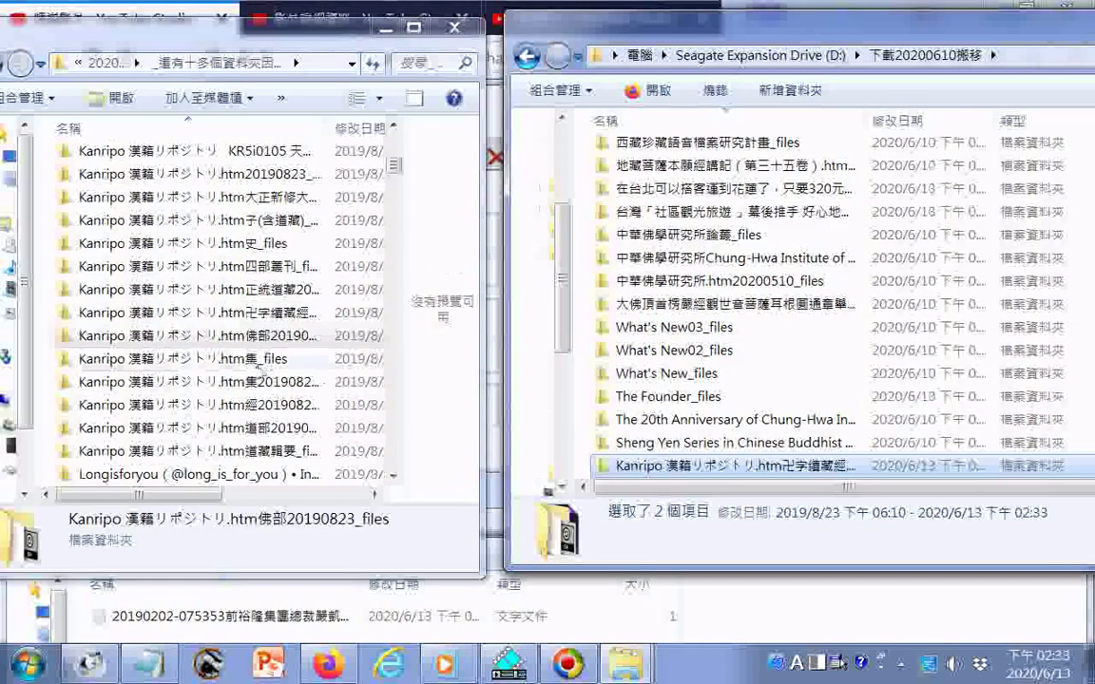
pyautogui.moveTo(237, 358); pyautogui.dragTo(587, 377)
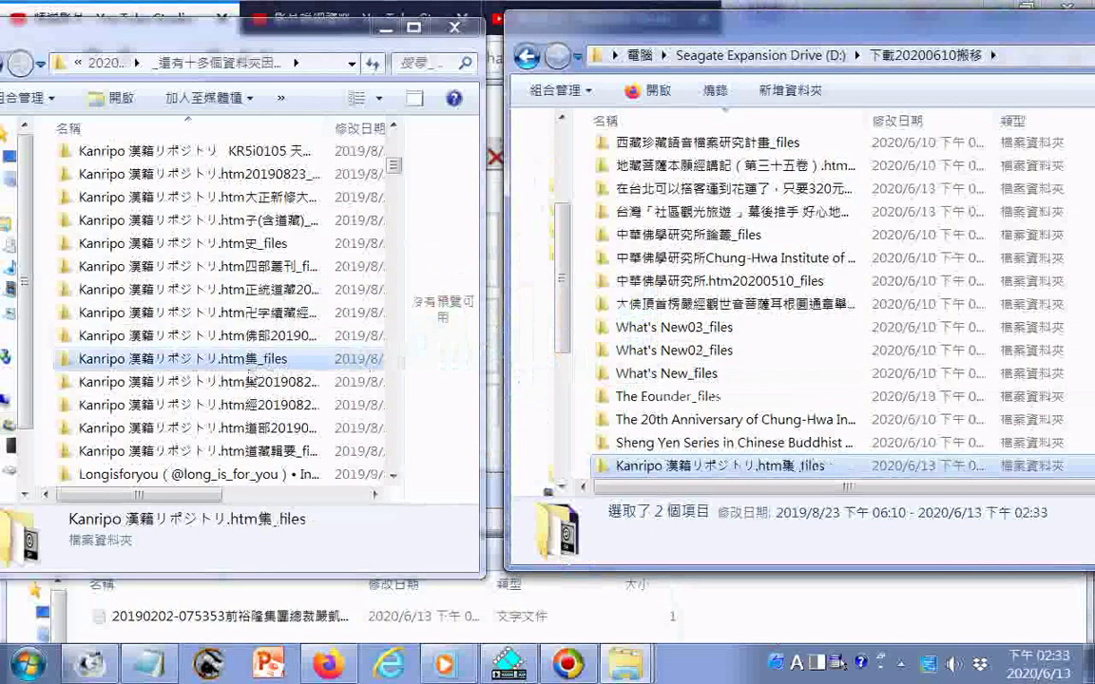
pyautogui.moveTo(200, 381); pyautogui.dragTo(579, 374)
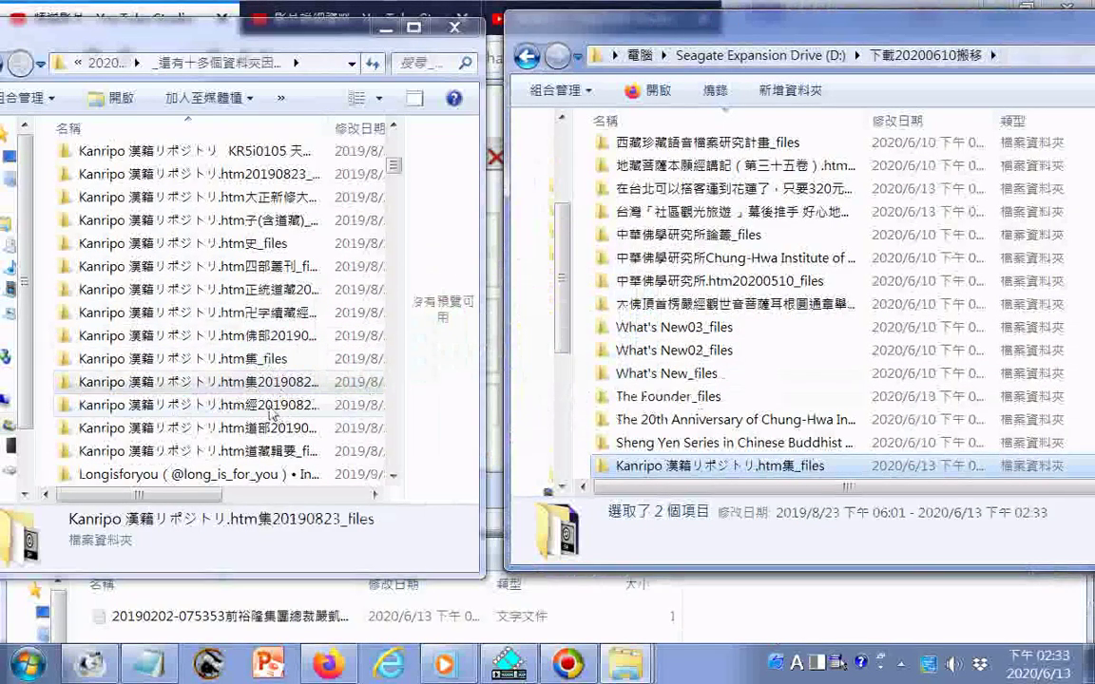
pyautogui.moveTo(273, 410); pyautogui.dragTo(579, 397)
pyautogui.moveTo(265, 432); pyautogui.dragTo(573, 416)
pyautogui.moveTo(209, 450); pyautogui.dragTo(606, 416)
# Copy the Instagram page folder below the Kanripo group and both Netspeak – Search for Words folders into 下載20200610搬移
pyautogui.moveTo(191, 474); pyautogui.dragTo(563, 430)
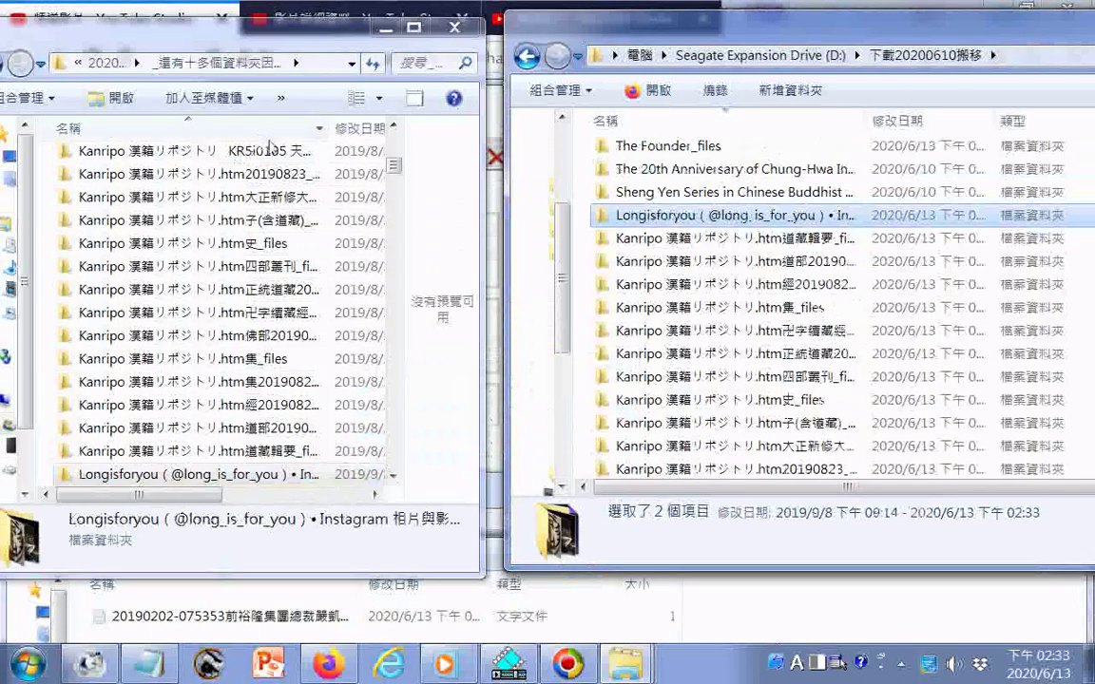
pyautogui.click(391, 475)
pyautogui.click(393, 476)
pyautogui.moveTo(235, 245); pyautogui.dragTo(480, 347)
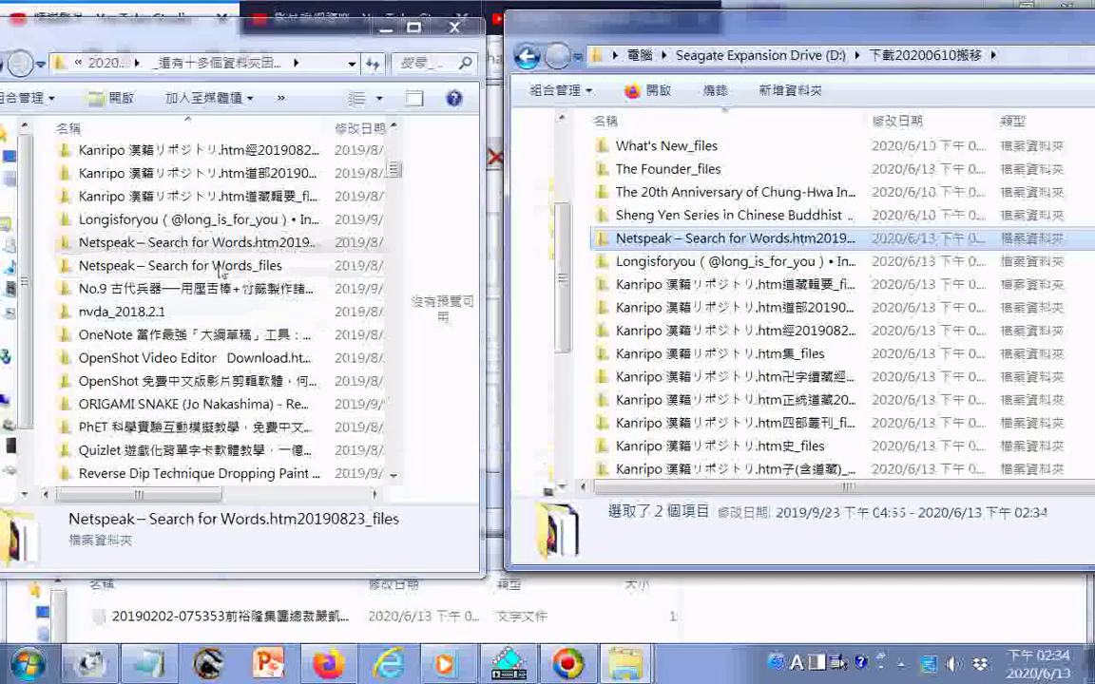
pyautogui.moveTo(276, 266); pyautogui.dragTo(585, 399)
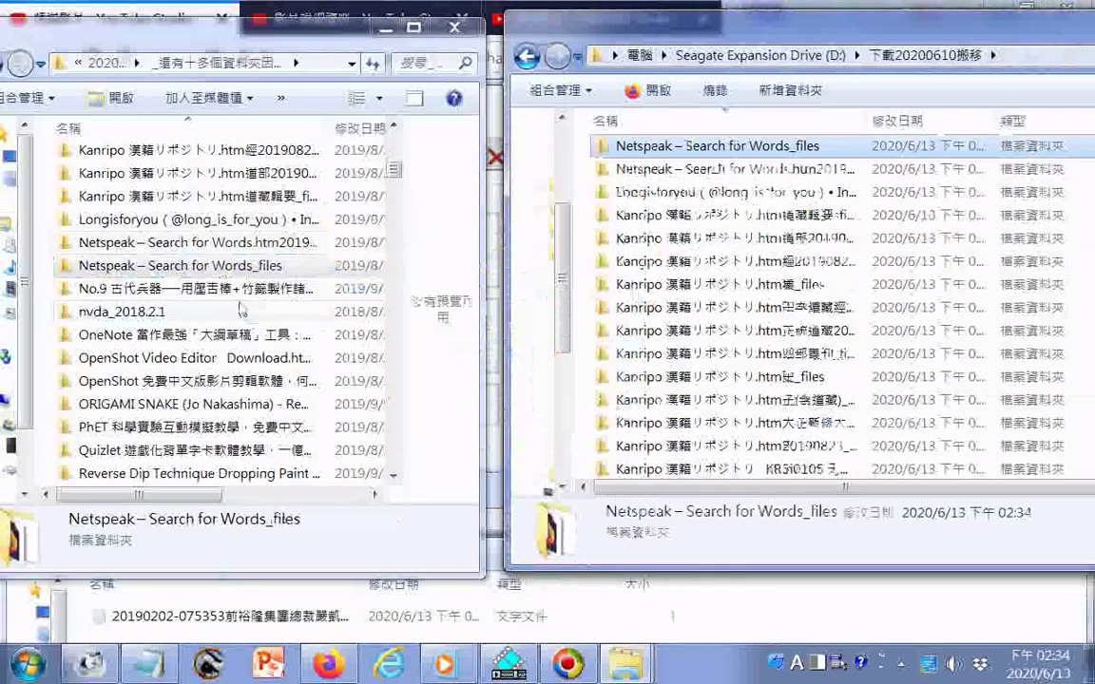
# Copy the No.9 古代兵器, nvda_2018.2.1, OneNote and both OpenShot folders into 下載20200610搬移
pyautogui.moveTo(190, 288); pyautogui.dragTo(567, 416)
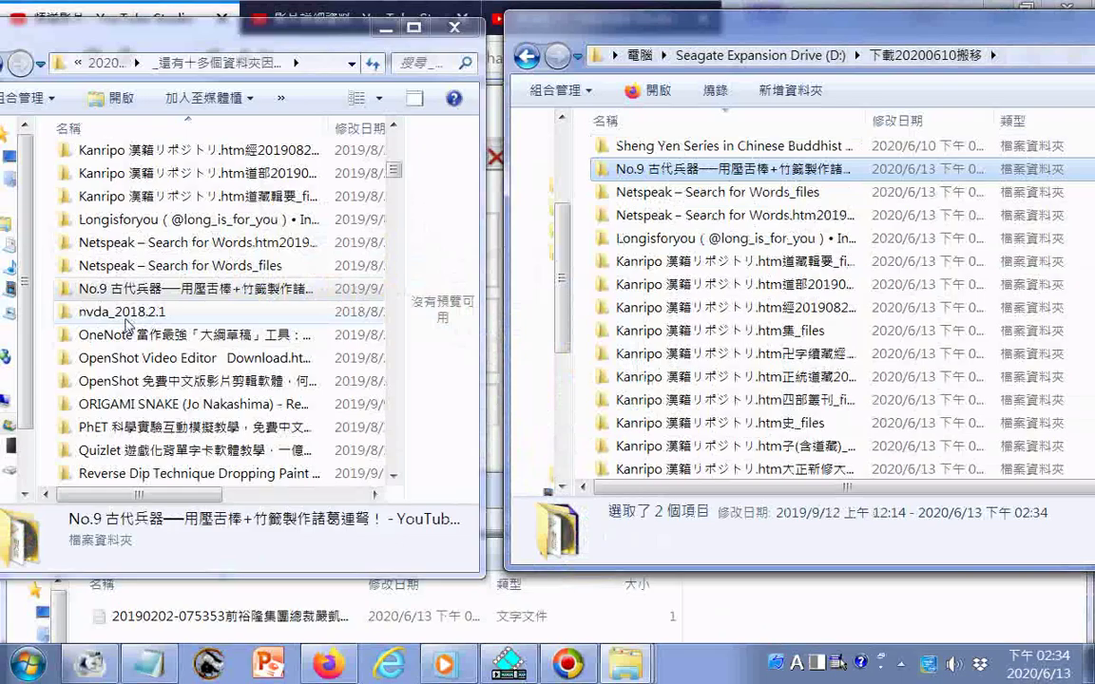
pyautogui.moveTo(125, 320); pyautogui.dragTo(587, 428)
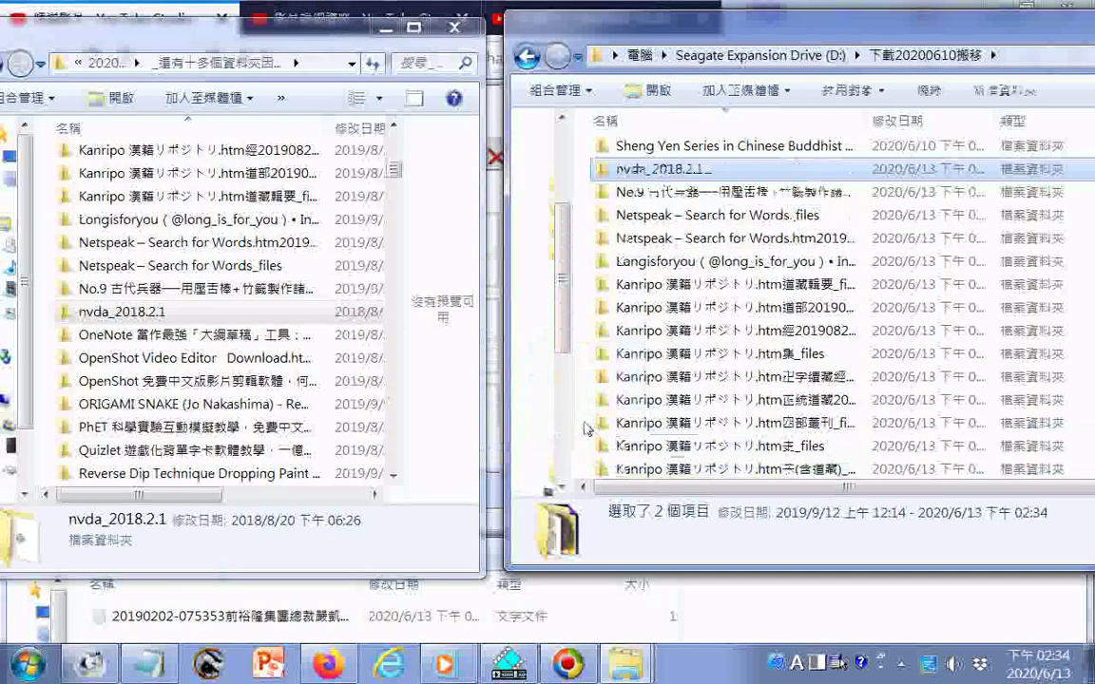
pyautogui.moveTo(156, 335); pyautogui.dragTo(533, 428)
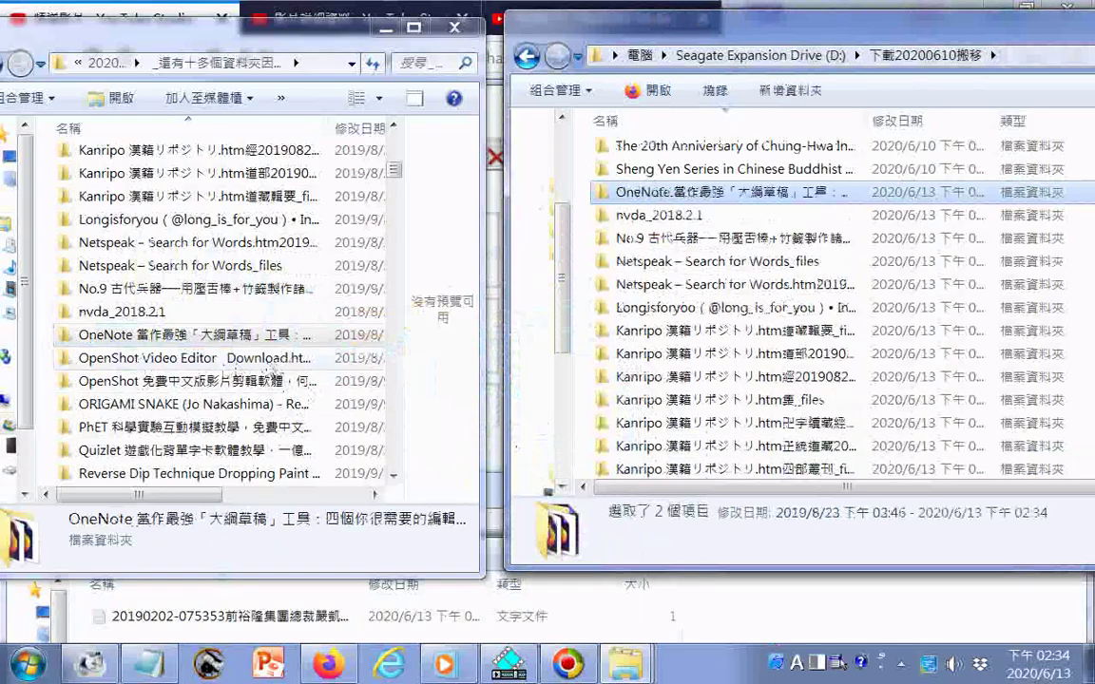
pyautogui.moveTo(266, 369); pyautogui.dragTo(584, 367)
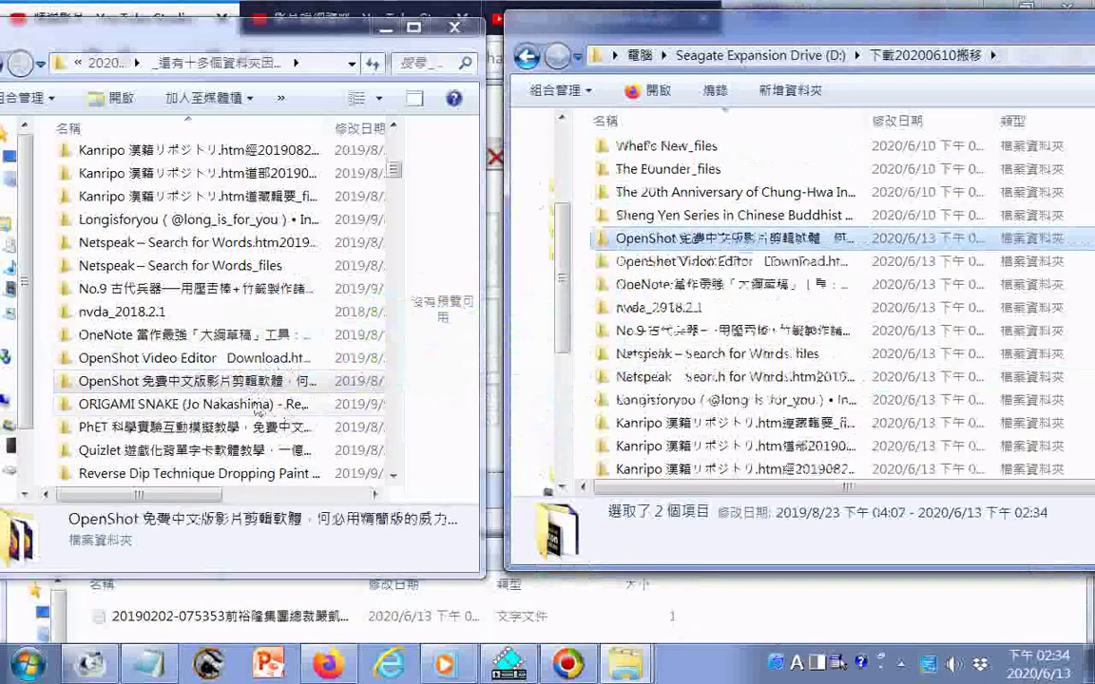
# Copy the ORIGAMI SNAKE, PhET, Quizlet and Reverse Dip Technique folders into 下載20200610搬移
pyautogui.moveTo(238, 404); pyautogui.dragTo(585, 402)
pyautogui.moveTo(190, 427); pyautogui.dragTo(585, 428)
pyautogui.moveTo(225, 445); pyautogui.dragTo(580, 432)
pyautogui.moveTo(298, 474); pyautogui.dragTo(599, 418)
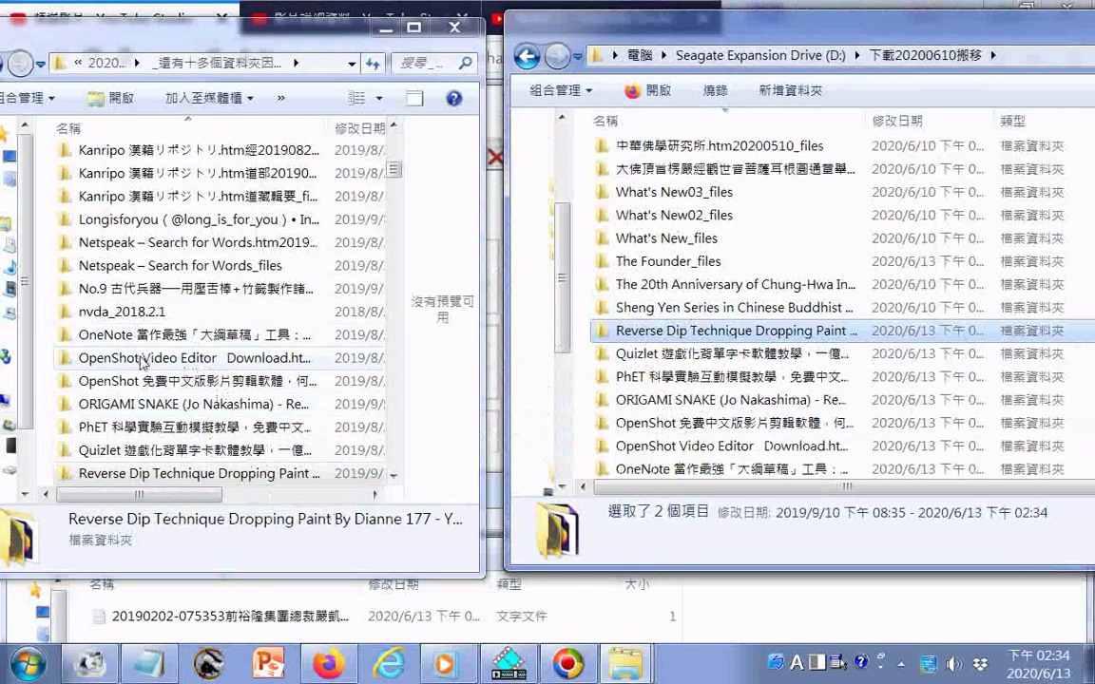
# Delete the source folders from the Instagram page folder through Reverse Dip Technique to the recycle bin
pyautogui.keyDown('shift'); pyautogui.click(152, 221); pyautogui.keyUp('shift')
pyautogui.press('Delete')
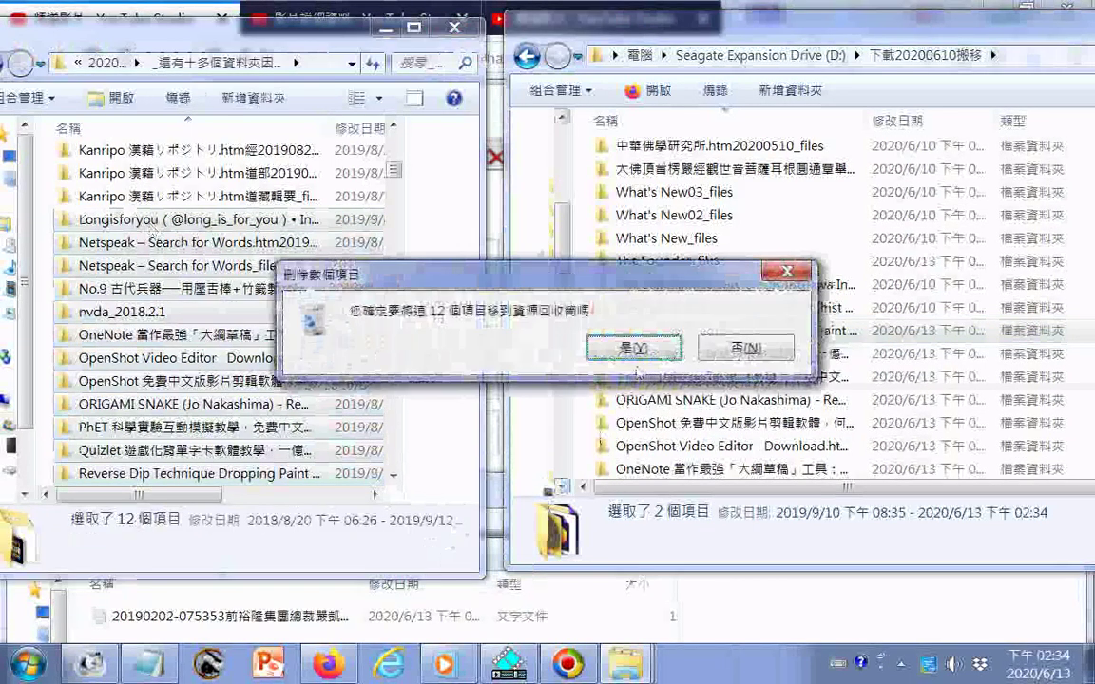
pyautogui.click(635, 347)
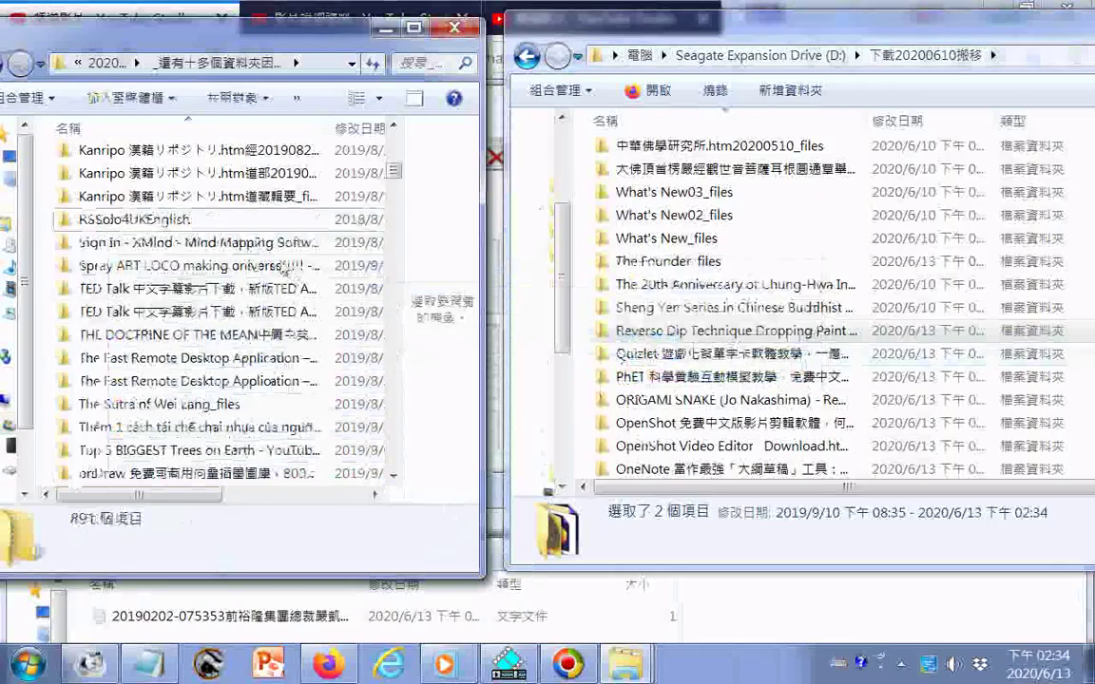
# Delete the jsfb1.asp.htm20190828_files folder from the source folder
pyautogui.moveTo(397, 174); pyautogui.dragTo(395, 152)
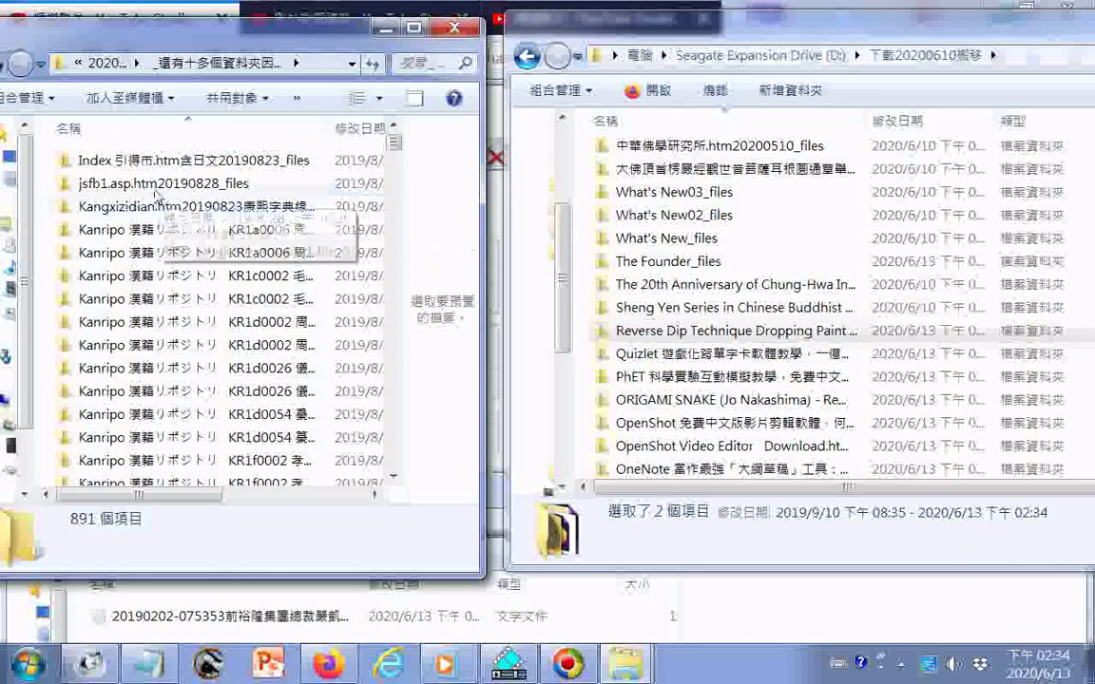
pyautogui.click(157, 189)
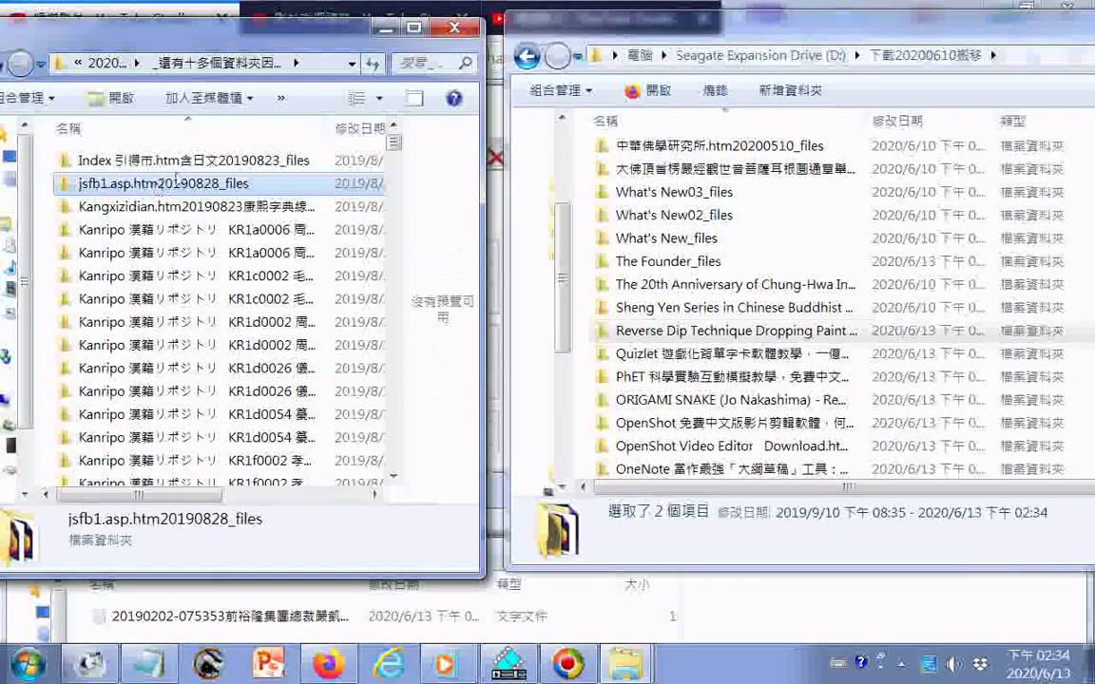
pyautogui.press('Delete')
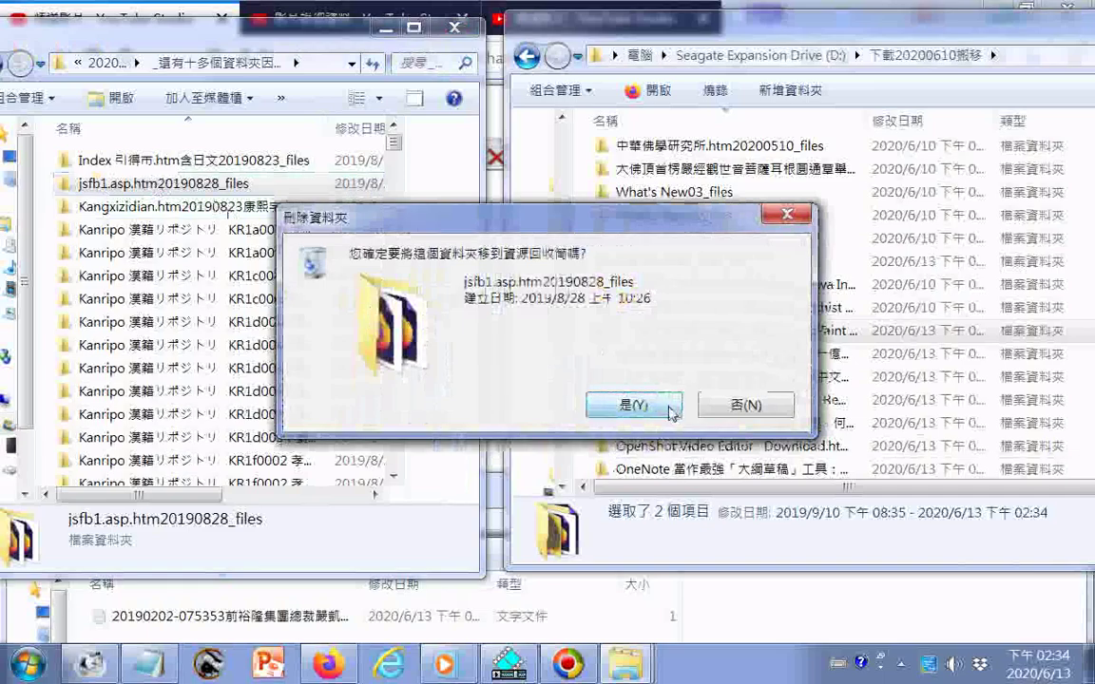
pyautogui.click(670, 410)
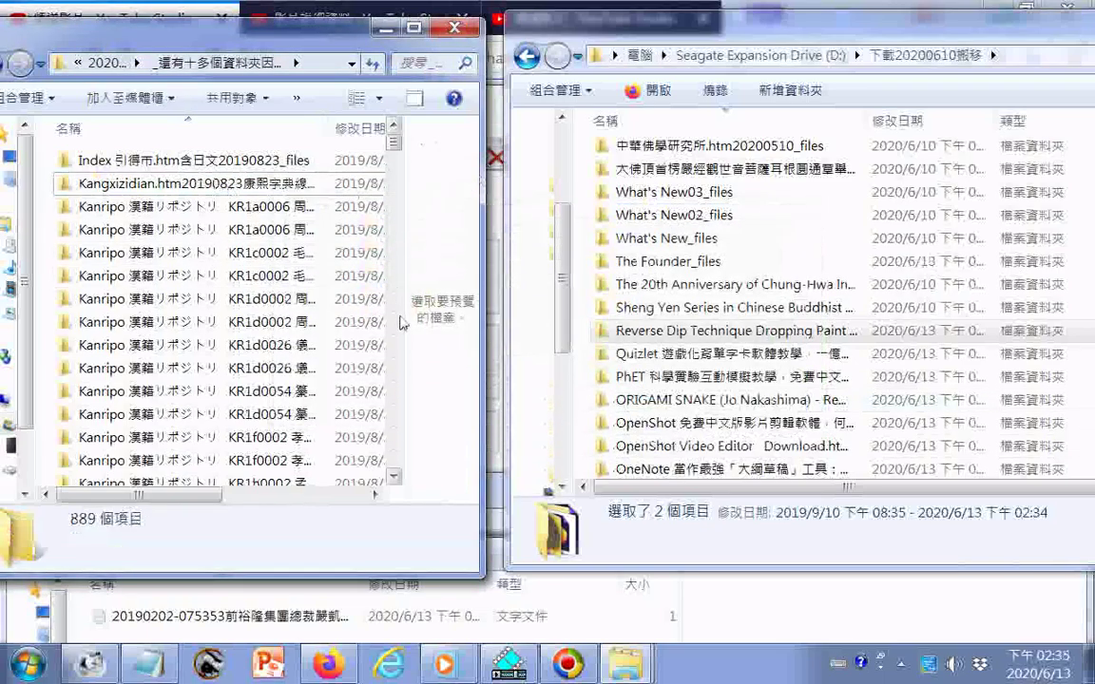
# Copy the RSSolo4UKEnglish, Sign In - XMind and Spray ART LOCO folders into 下載20200610搬移
pyautogui.scroll(-15, 400, 323)
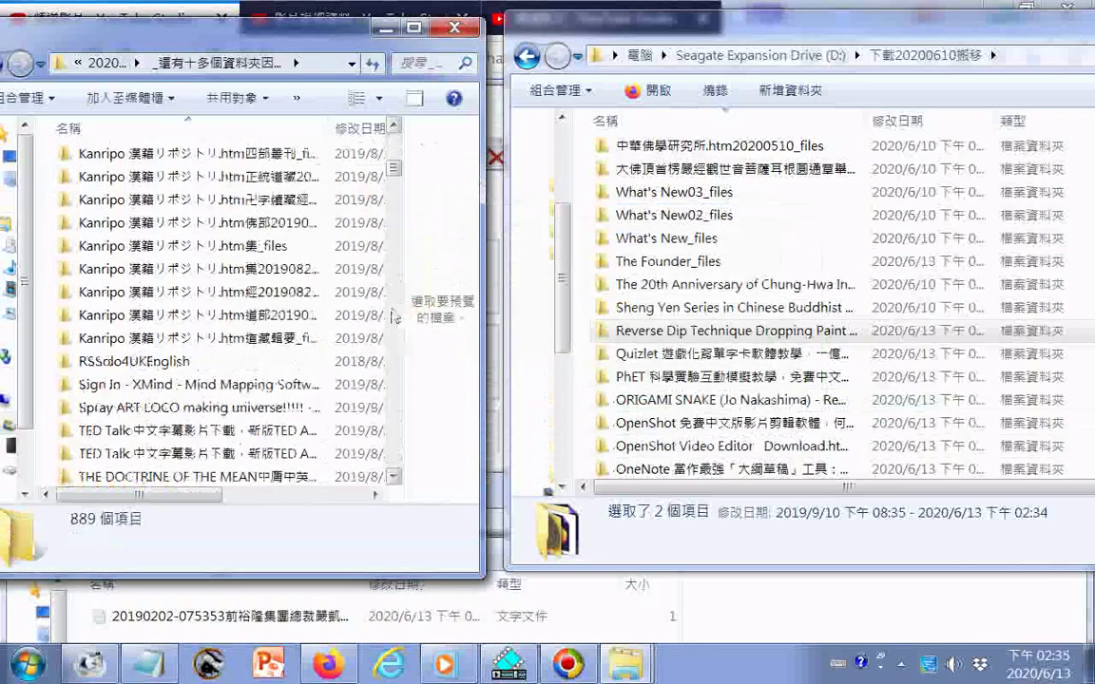
pyautogui.click(127, 366)
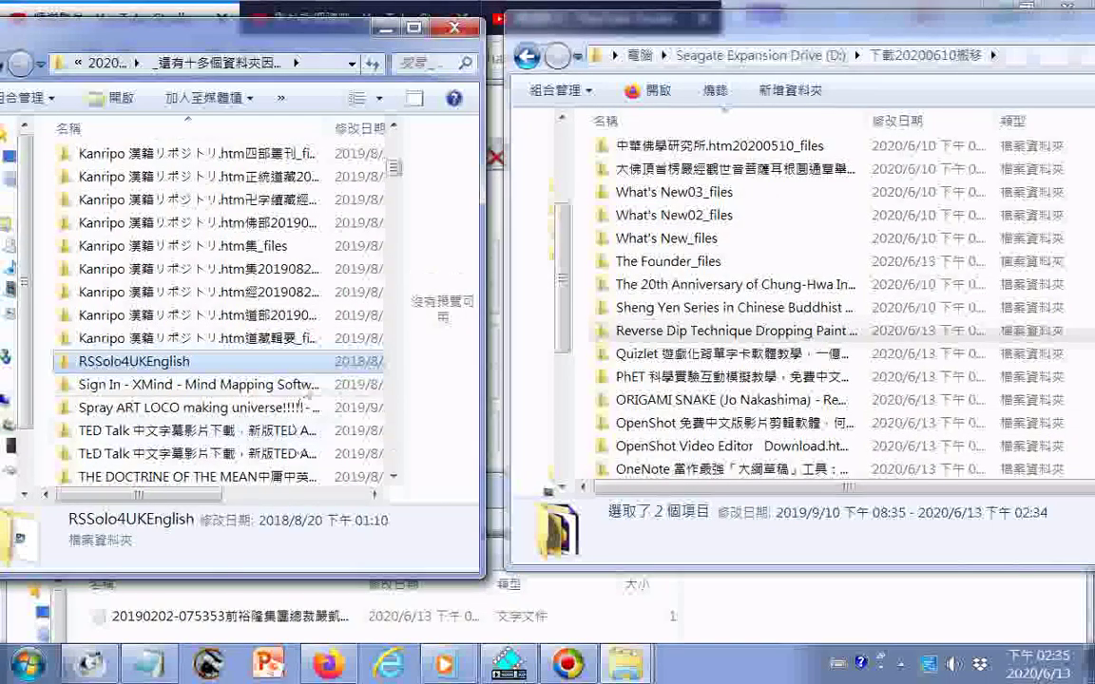
pyautogui.moveTo(254, 376); pyautogui.dragTo(577, 335)
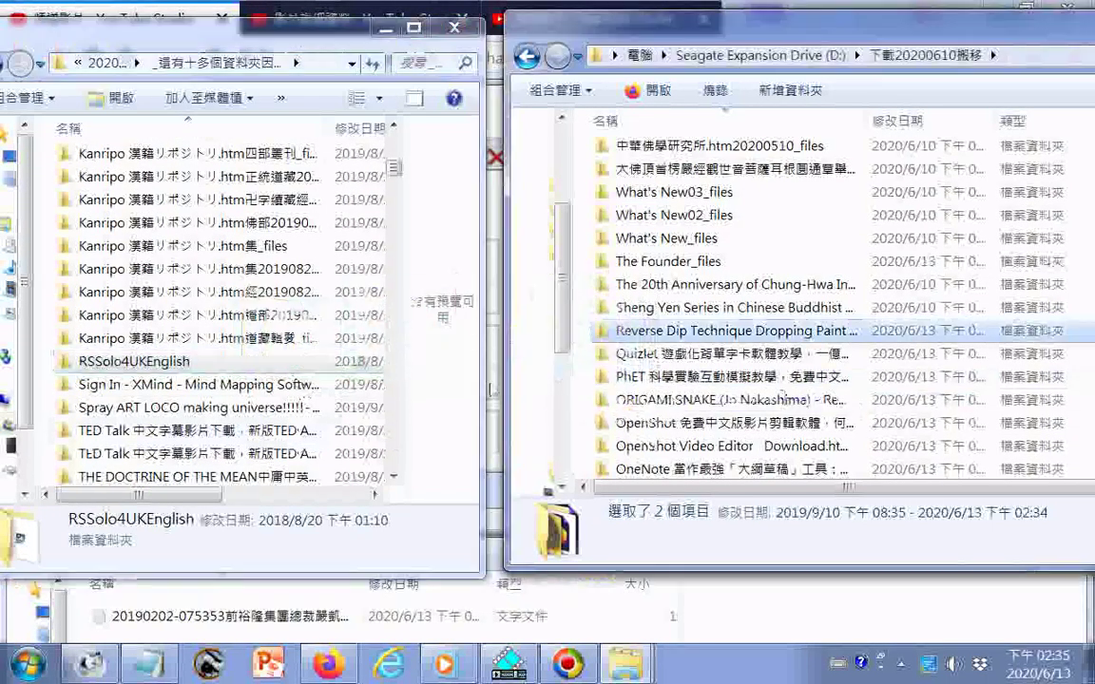
pyautogui.moveTo(190, 384); pyautogui.dragTo(585, 323)
pyautogui.moveTo(190, 407); pyautogui.dragTo(570, 380)
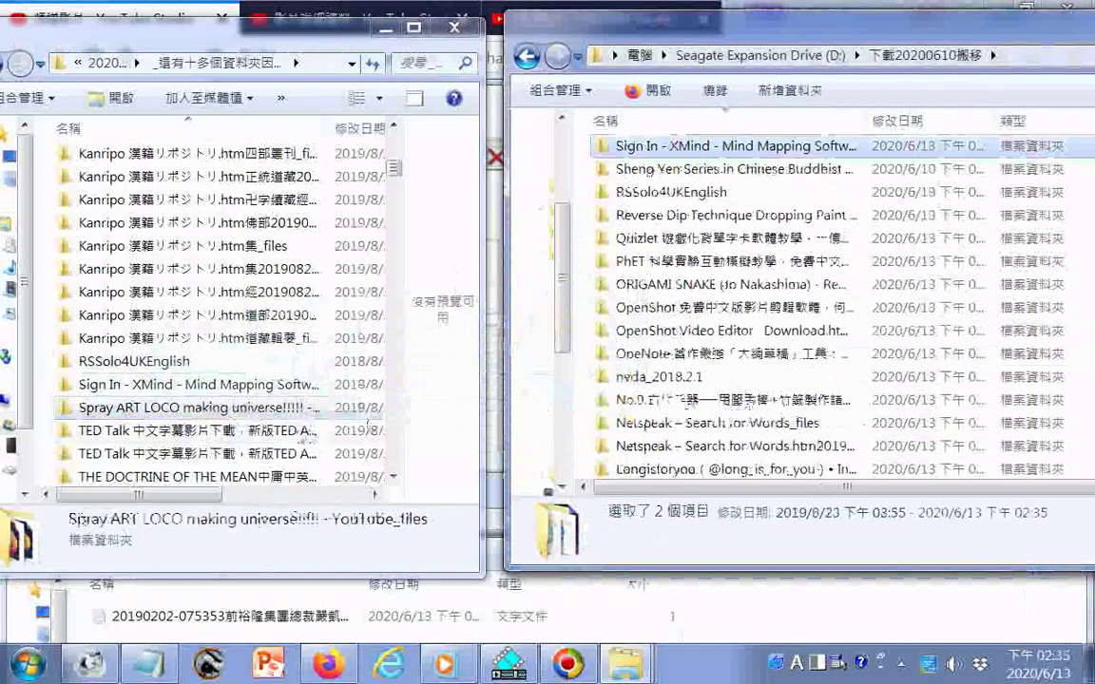
# Copy both TED Talk 中文字幕影片下載 folders into 下載20200610搬移, declining to replace the folder already copied
pyautogui.moveTo(190, 430); pyautogui.dragTo(572, 384)
pyautogui.moveTo(286, 453); pyautogui.dragTo(583, 390)
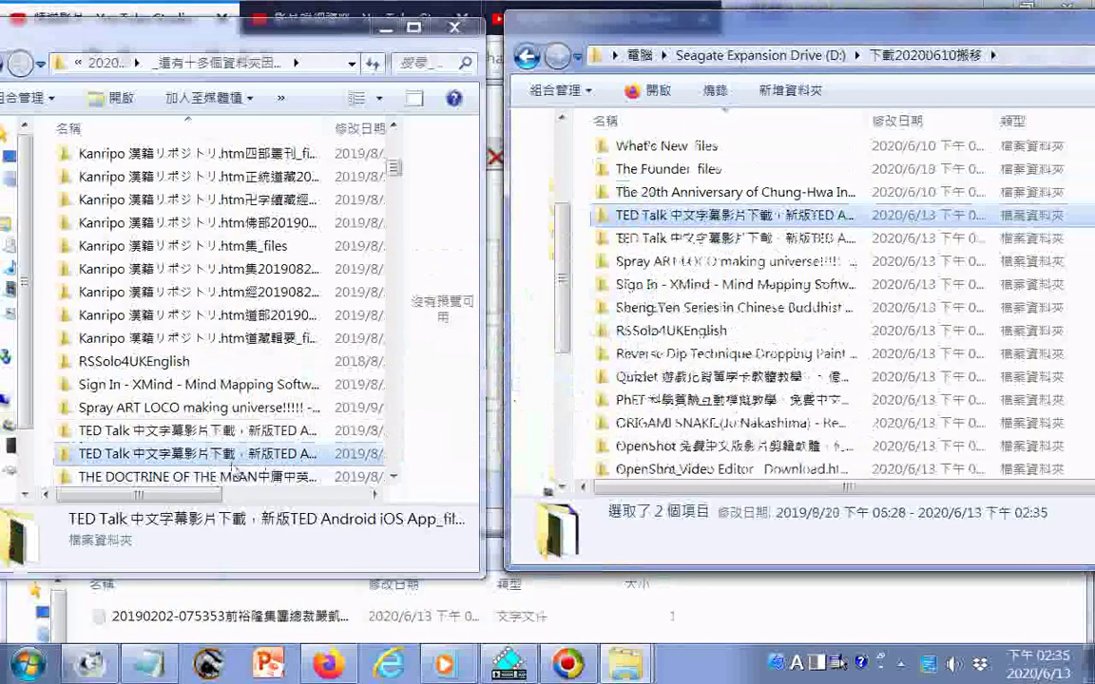
pyautogui.moveTo(236, 471); pyautogui.dragTo(594, 418)
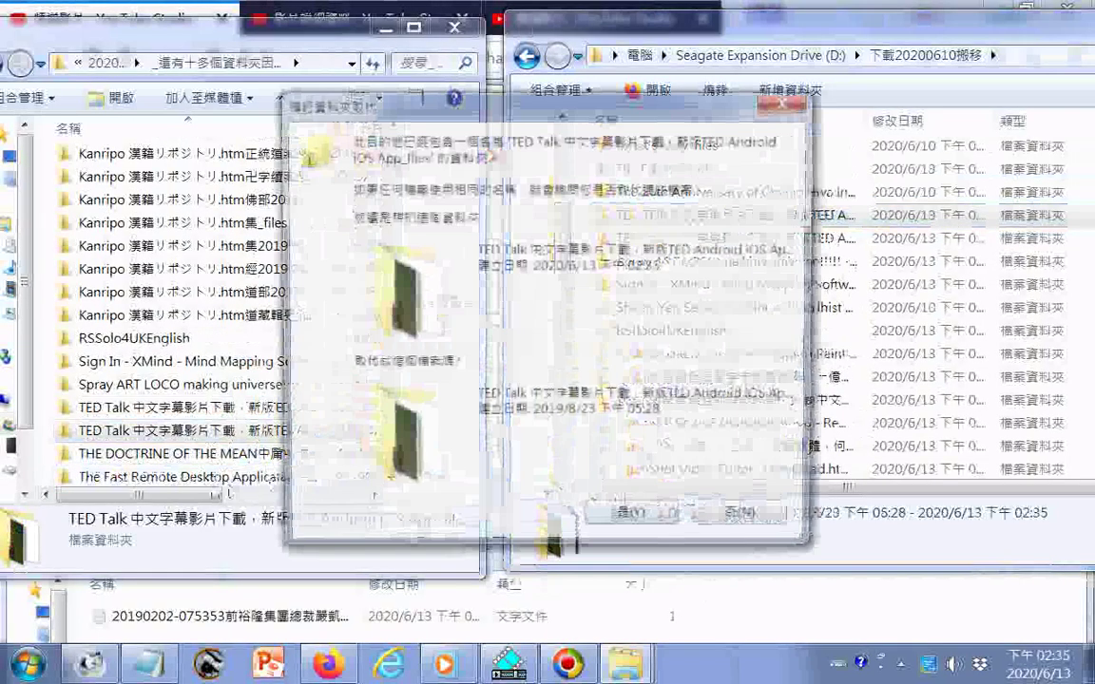
pyautogui.click(747, 520)
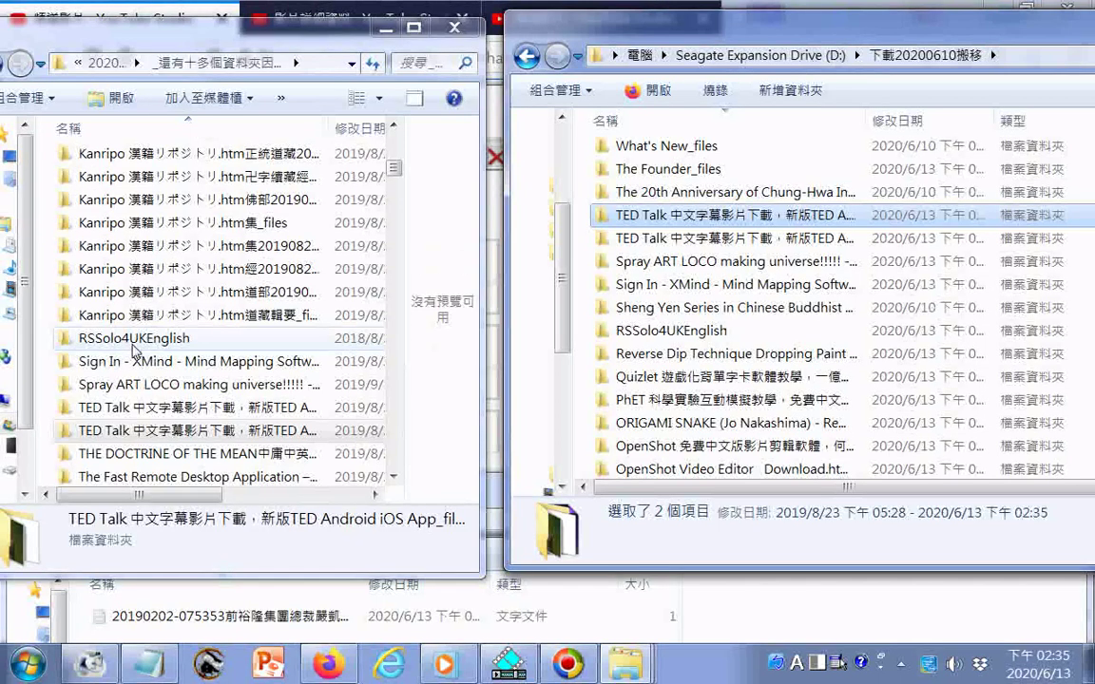
# Delete the source folders from RSSolo4UKEnglish through the second TED Talk folder, permanently removing those with names too long for the recycle bin
pyautogui.click(134, 344)
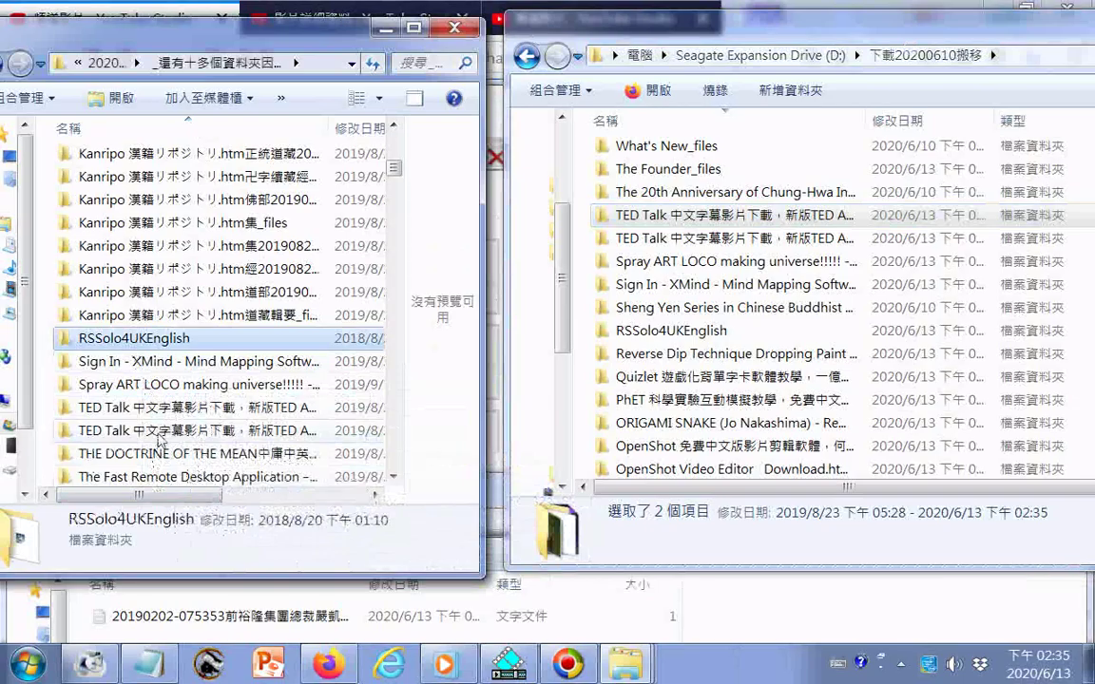
pyautogui.keyDown('shift'); pyautogui.click(159, 434); pyautogui.keyUp('shift')
pyautogui.press('Delete')
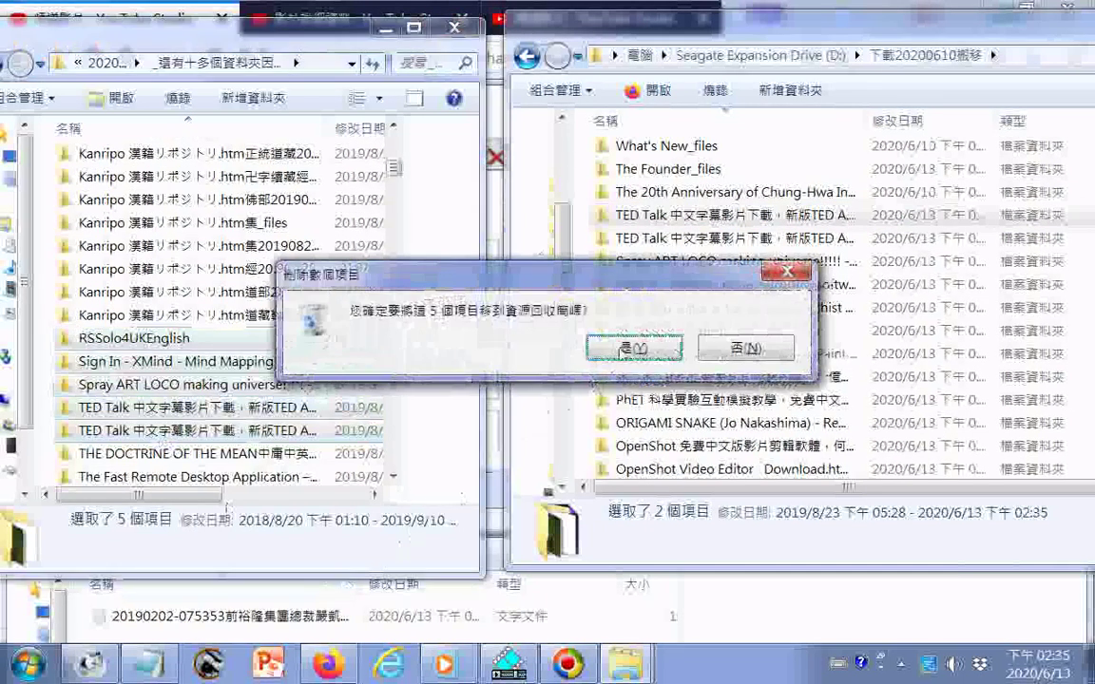
pyautogui.press('Return')
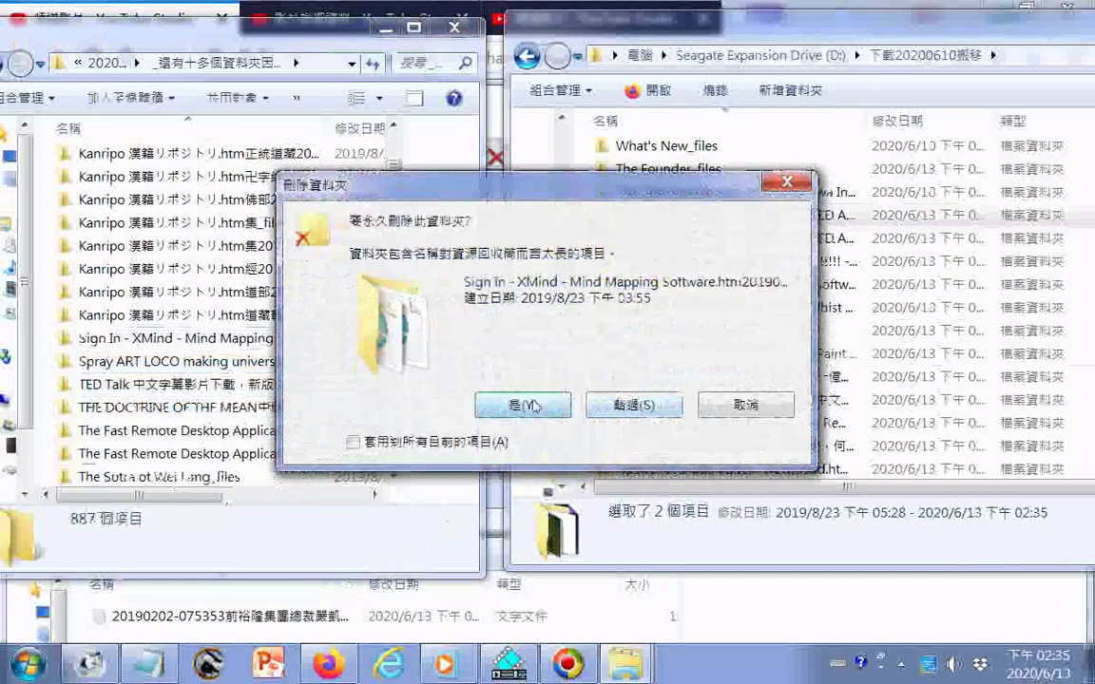
pyautogui.click(534, 407)
pyautogui.click(528, 403)
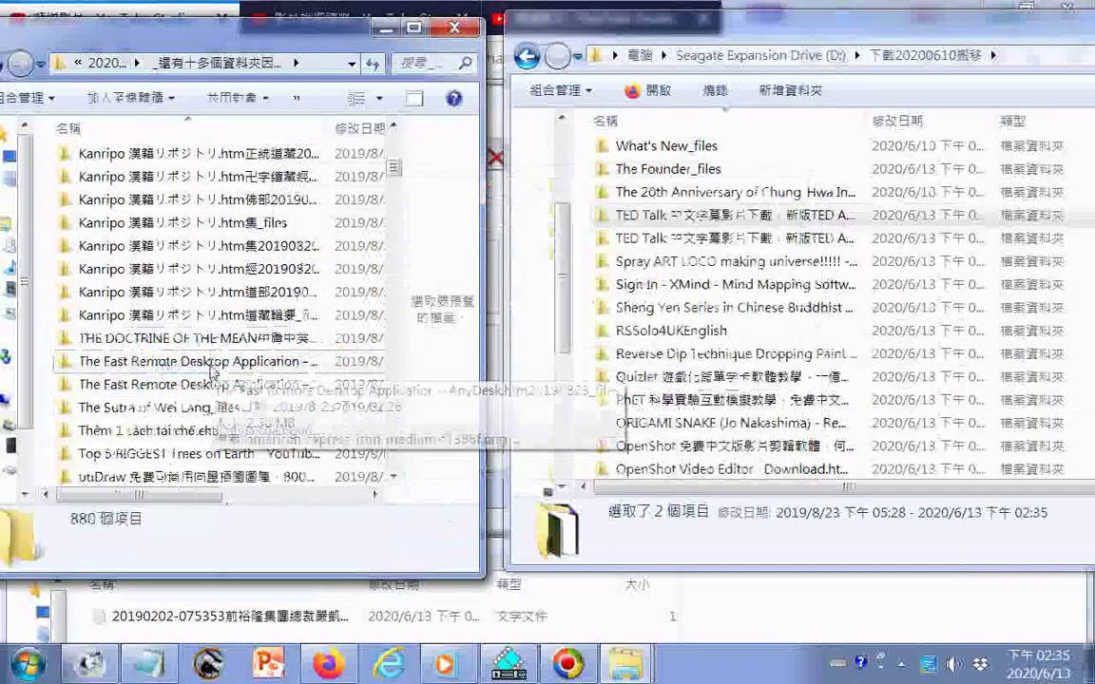
# Copy the THE DOCTRINE OF THE MEAN folder and the first The Fast Remote Desktop Application folder into 下載20200610搬移
pyautogui.moveTo(190, 334); pyautogui.dragTo(598, 421)
pyautogui.moveTo(244, 361); pyautogui.dragTo(575, 422)
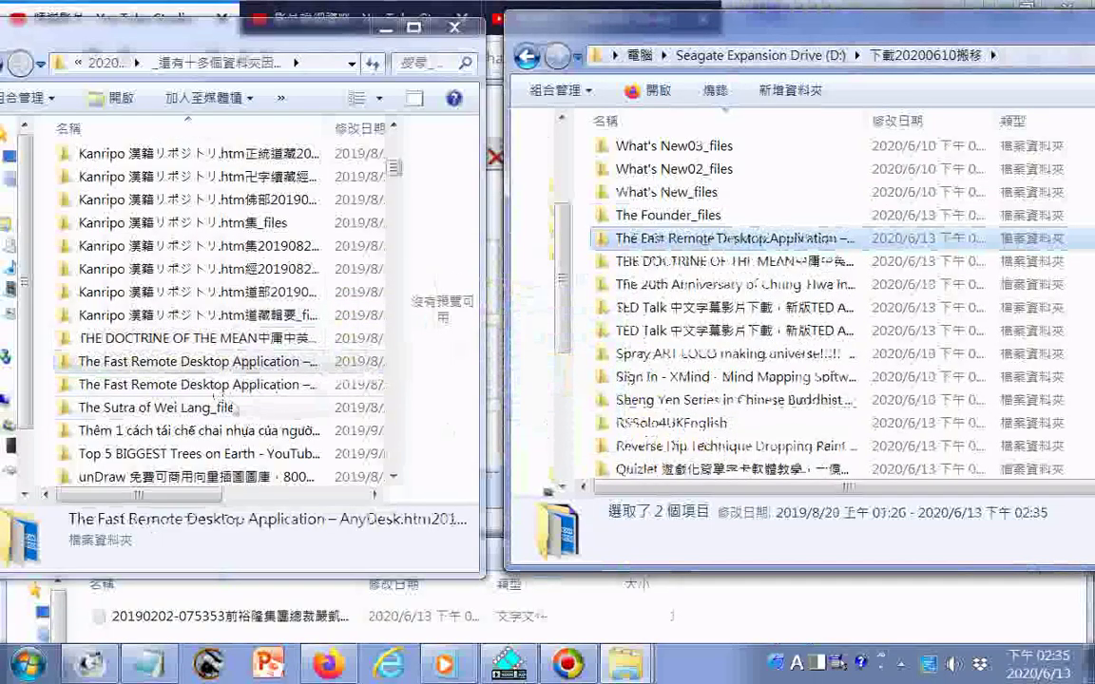
# Copy the second The Fast Remote Desktop Application, The Sutra of Wei Lang, Thêm 1 cách, Top 5 BIGGEST Trees and unDraw folders into 下載20200610搬移
pyautogui.moveTo(186, 389); pyautogui.dragTo(570, 432)
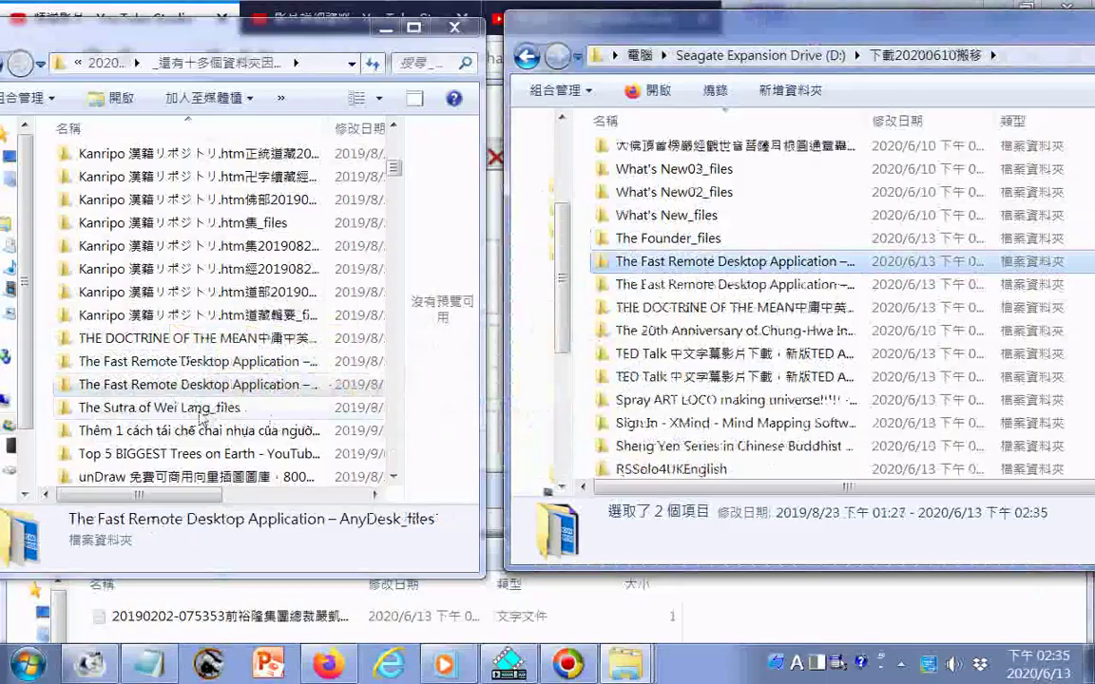
pyautogui.moveTo(202, 416); pyautogui.dragTo(578, 404)
pyautogui.moveTo(243, 433); pyautogui.dragTo(574, 391)
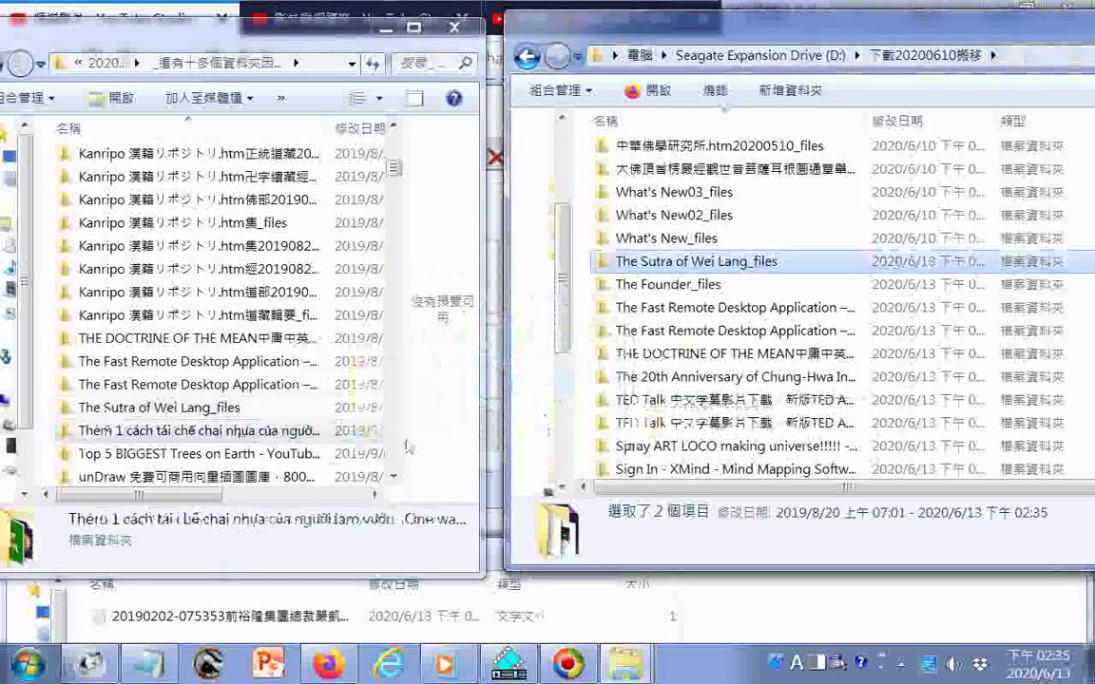
pyautogui.moveTo(257, 462); pyautogui.dragTo(572, 389)
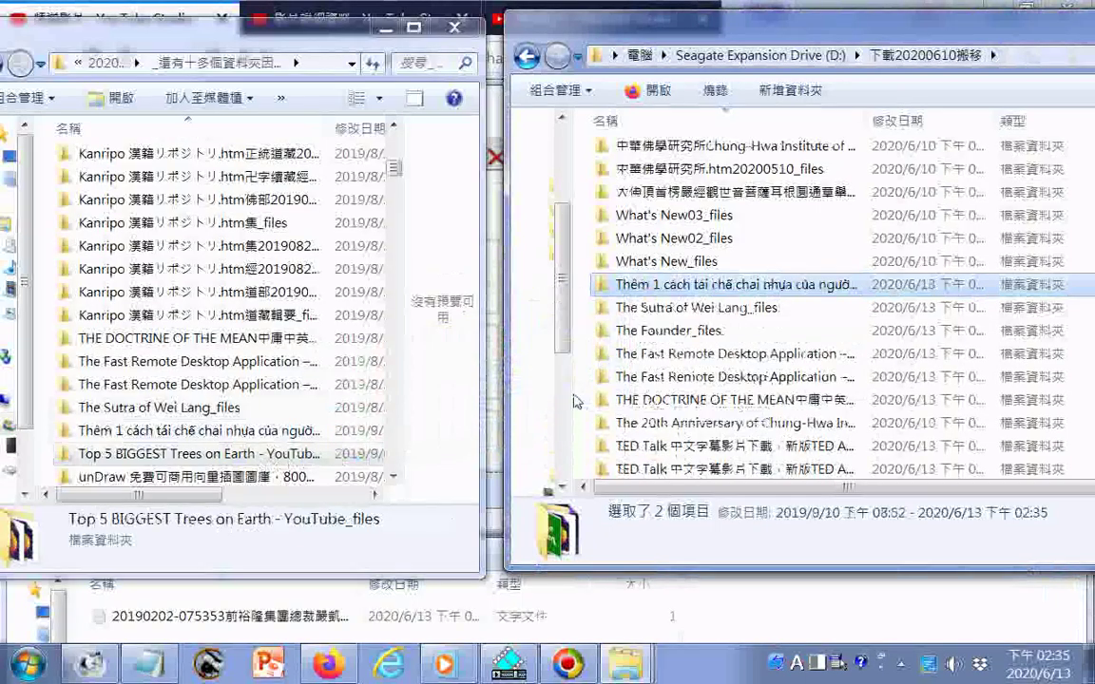
pyautogui.moveTo(295, 479); pyautogui.dragTo(608, 342)
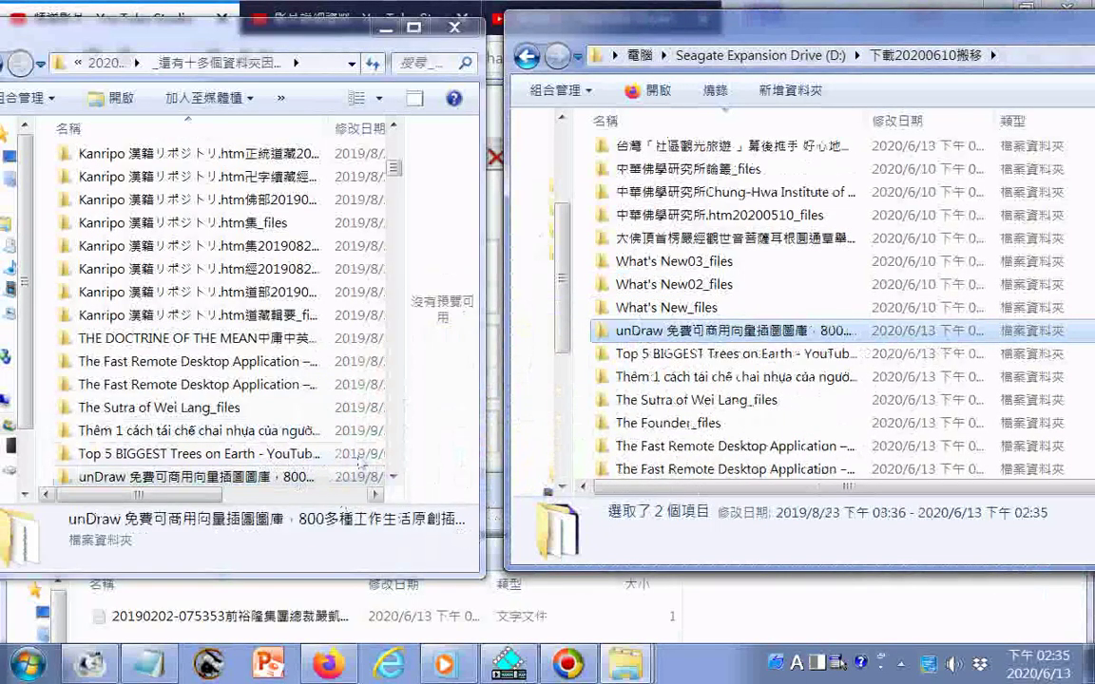
# Delete the source folders from the first The Fast Remote Desktop Application through unDraw, sending them to the recycle bin
pyautogui.click(393, 476)
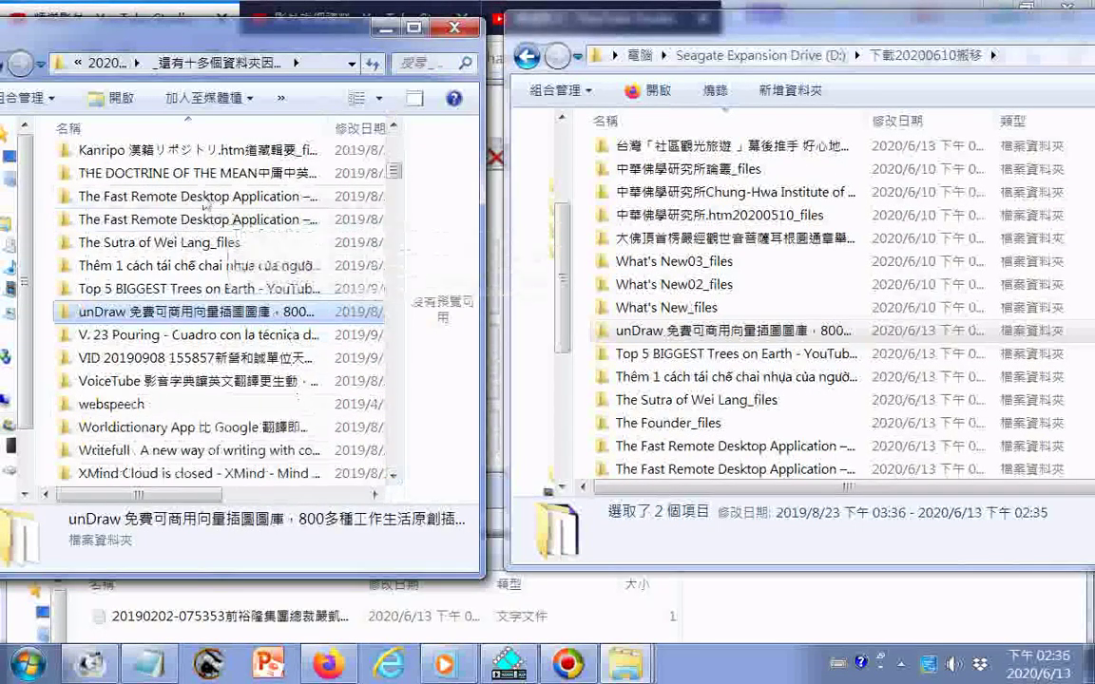
pyautogui.click(217, 197)
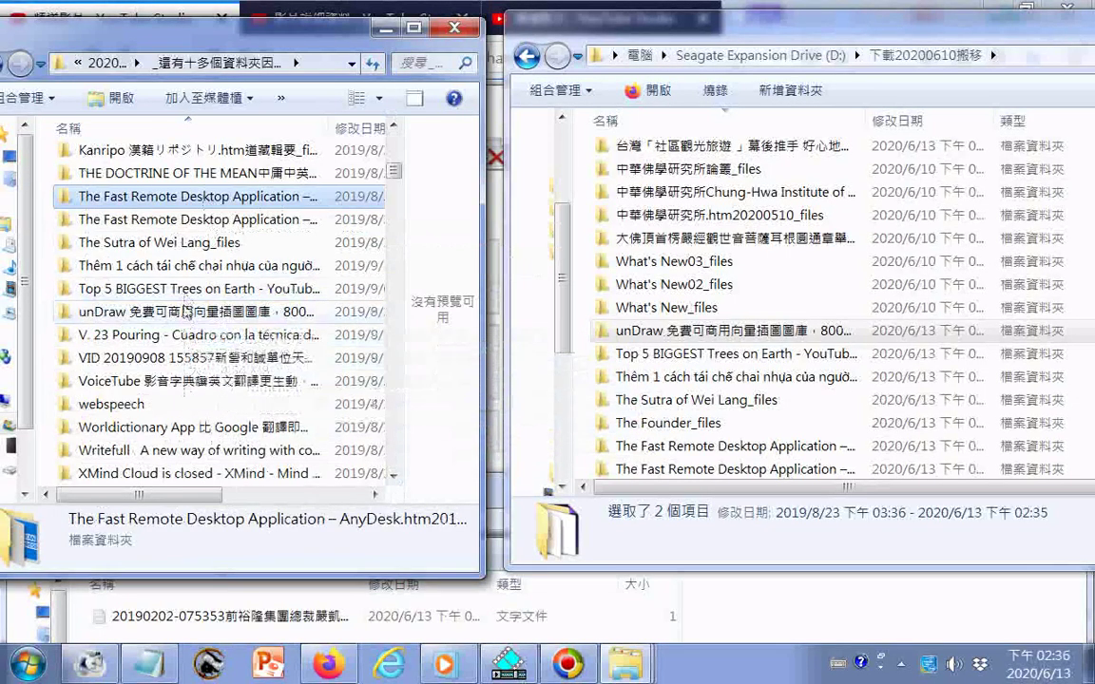
pyautogui.keyDown('shift'); pyautogui.click(187, 311); pyautogui.keyUp('shift')
pyautogui.press('Delete')
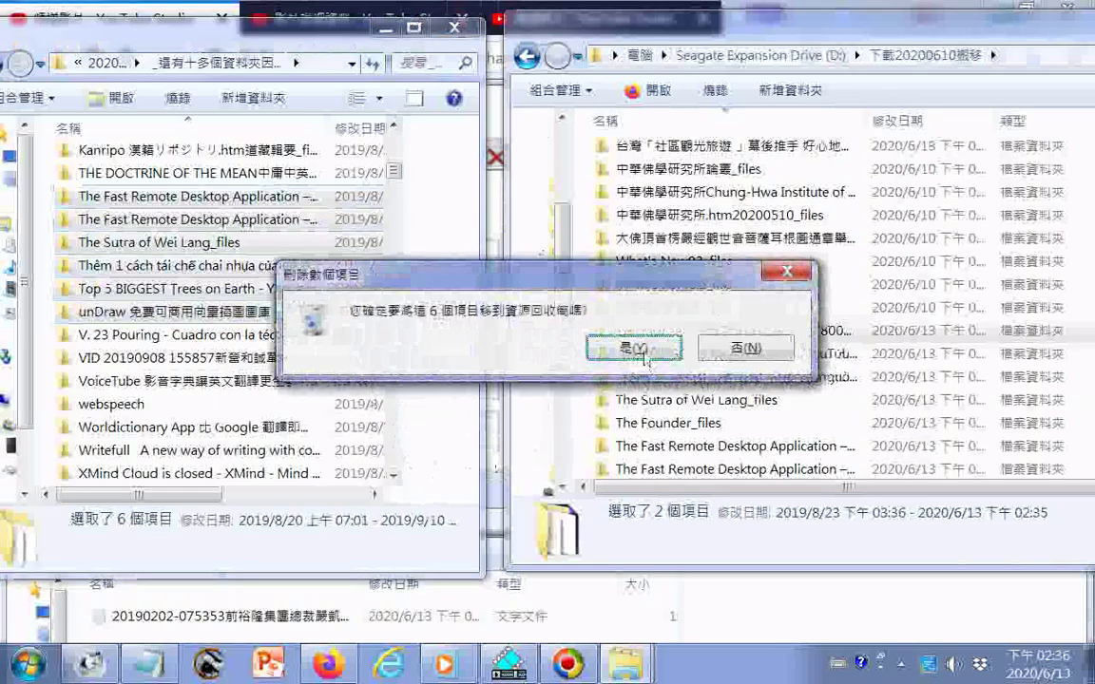
pyautogui.click(635, 349)
pyautogui.moveTo(218, 199); pyautogui.dragTo(590, 386)
pyautogui.moveTo(290, 225); pyautogui.dragTo(582, 382)
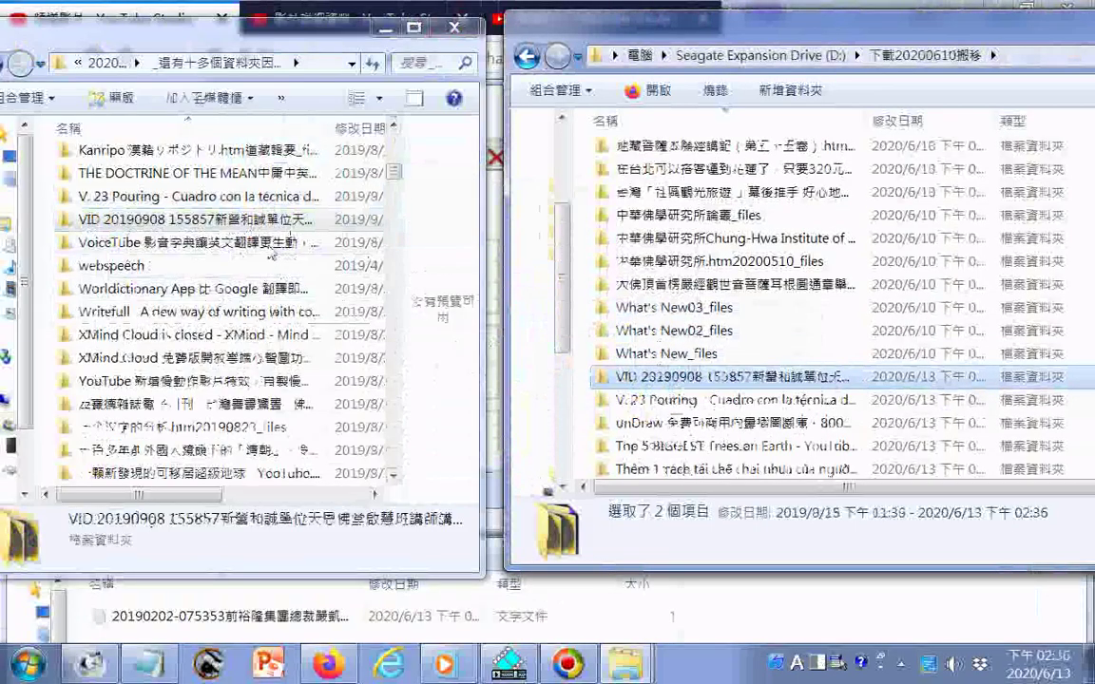
pyautogui.moveTo(271, 249); pyautogui.dragTo(573, 404)
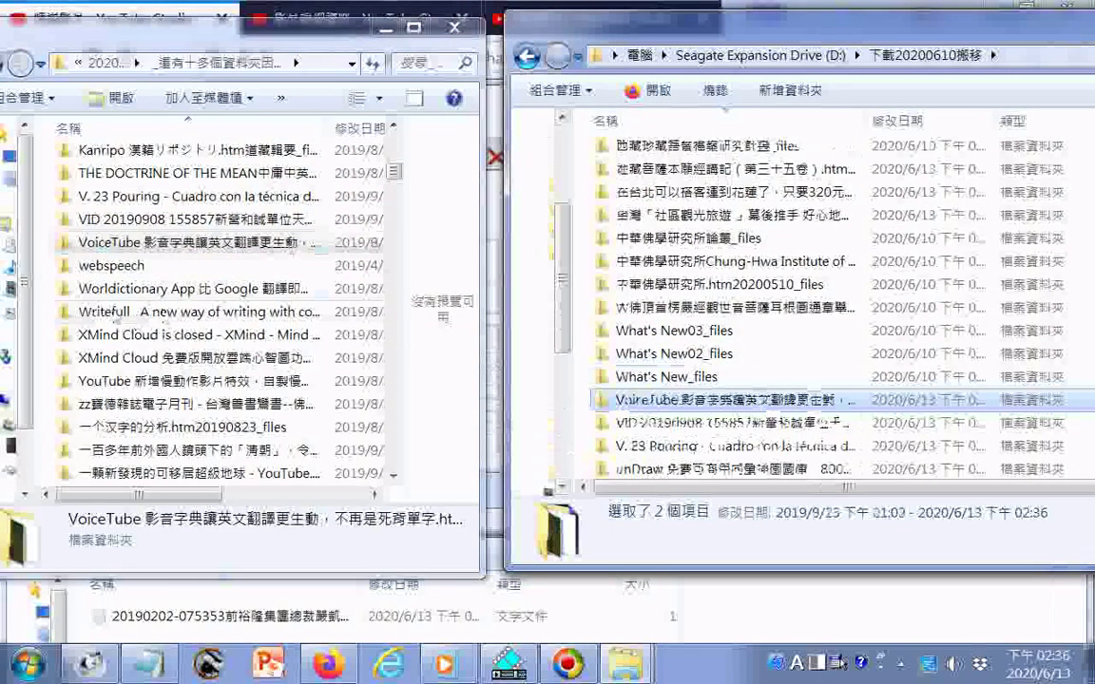
pyautogui.moveTo(109, 266); pyautogui.dragTo(525, 426)
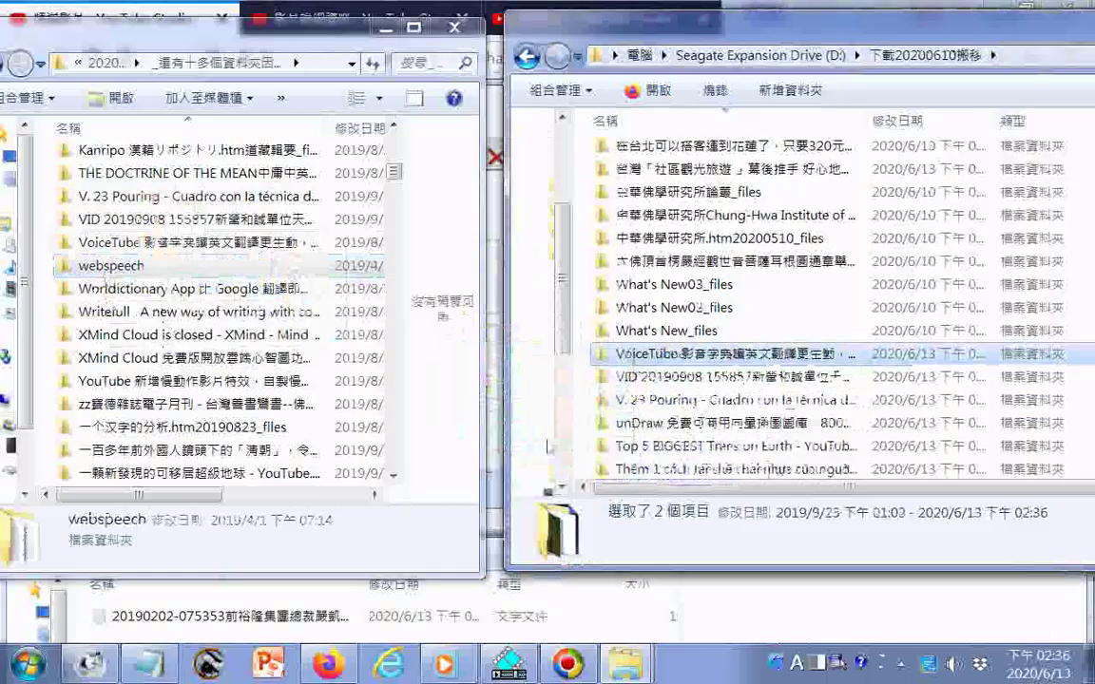
pyautogui.moveTo(190, 289); pyautogui.dragTo(588, 416)
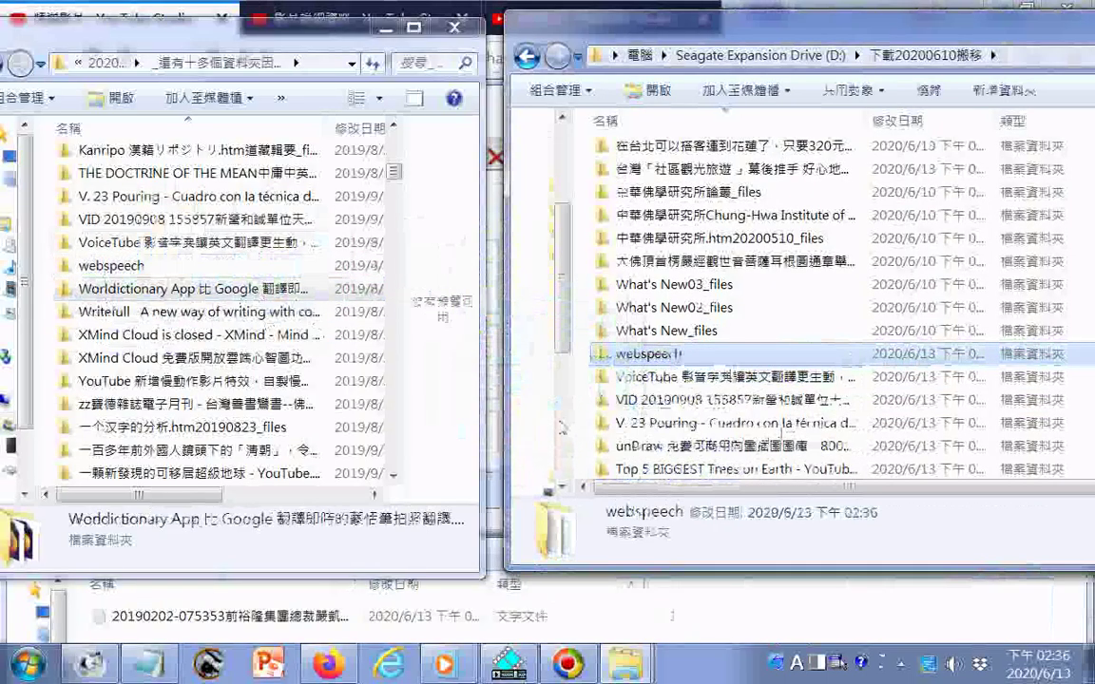
# Copy the Writefull, both XMind Cloud, YouTube 新增慢動作影片特效 and zz寶德雜誌電子月刊 folders into 下載20200610搬移
pyautogui.moveTo(211, 316); pyautogui.dragTo(570, 433)
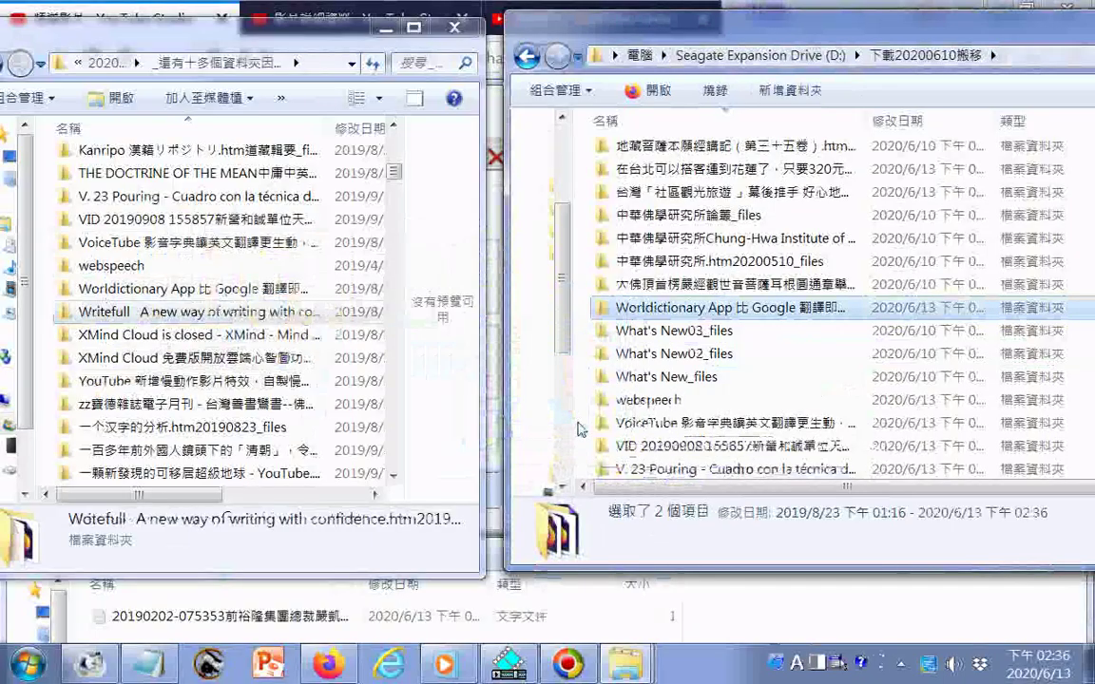
pyautogui.moveTo(218, 339); pyautogui.dragTo(586, 419)
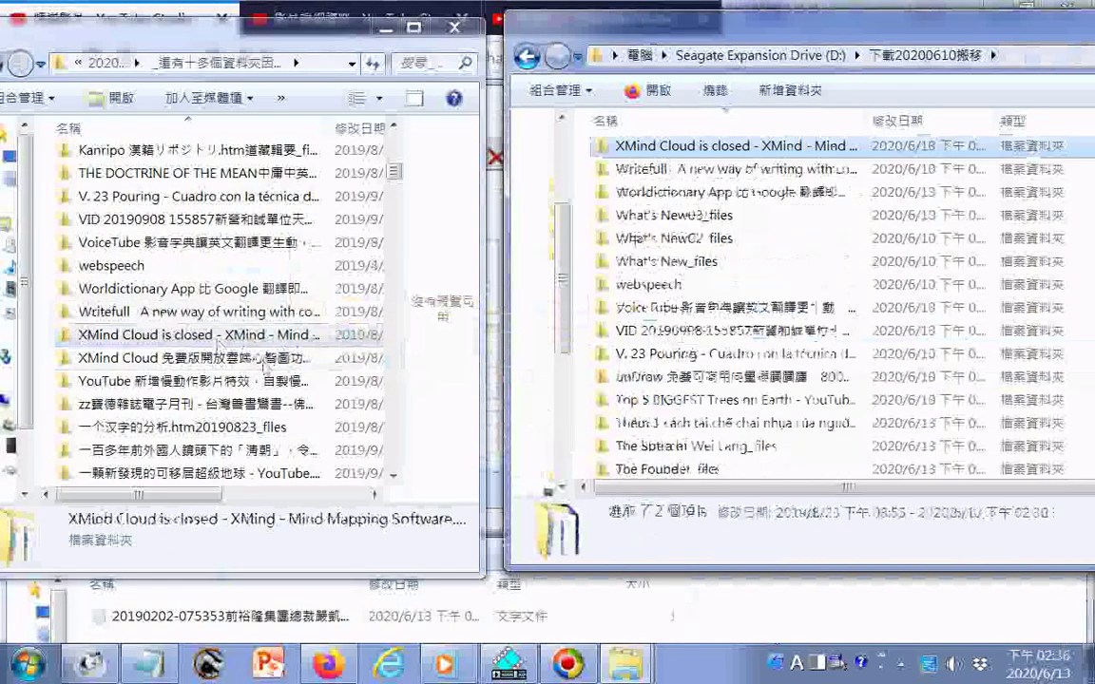
pyautogui.moveTo(352, 361); pyautogui.dragTo(581, 418)
pyautogui.moveTo(191, 380); pyautogui.dragTo(584, 425)
pyautogui.moveTo(190, 404); pyautogui.dragTo(579, 421)
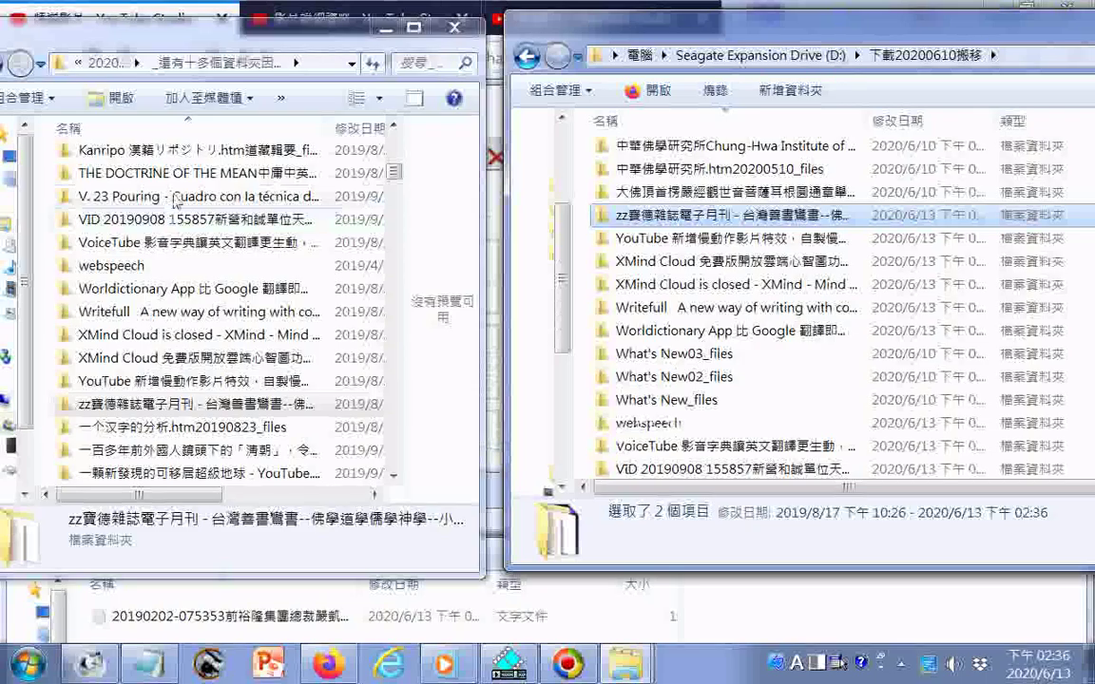
# Delete the source folders from V. 23 Pouring through zz寶德雜誌電子月刊
pyautogui.keyDown('shift'); pyautogui.click(175, 202); pyautogui.keyUp('shift')
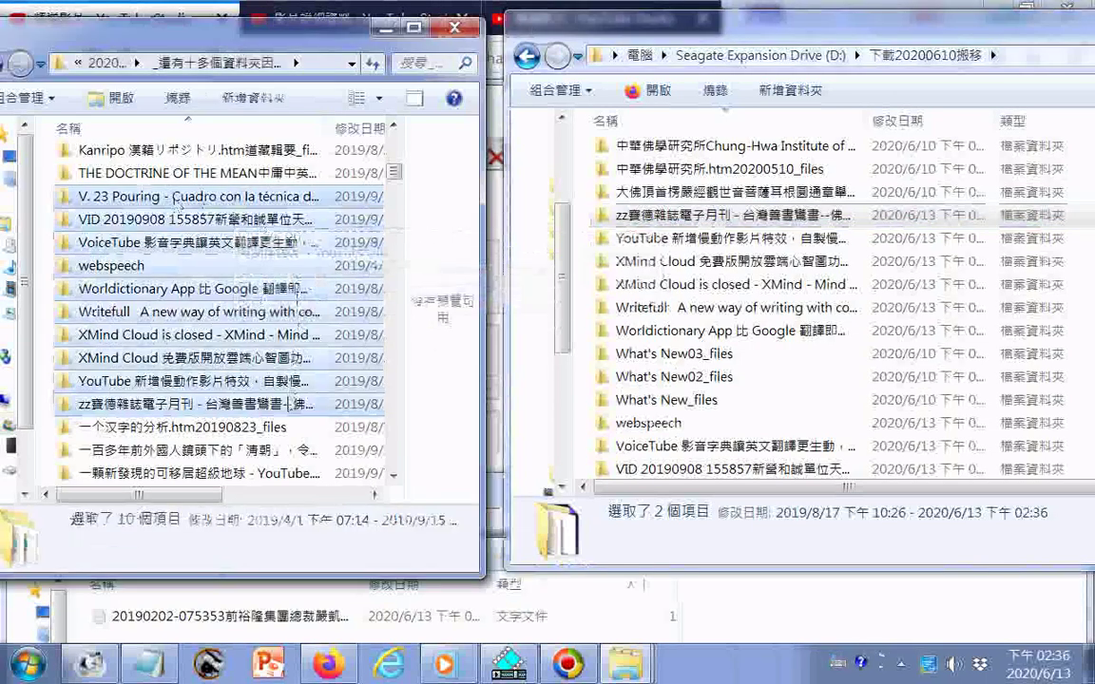
pyautogui.press('Delete')
pyautogui.moveTo(337, 391); pyautogui.dragTo(337, 391)
pyautogui.press('Delete')
pyautogui.press('Return')
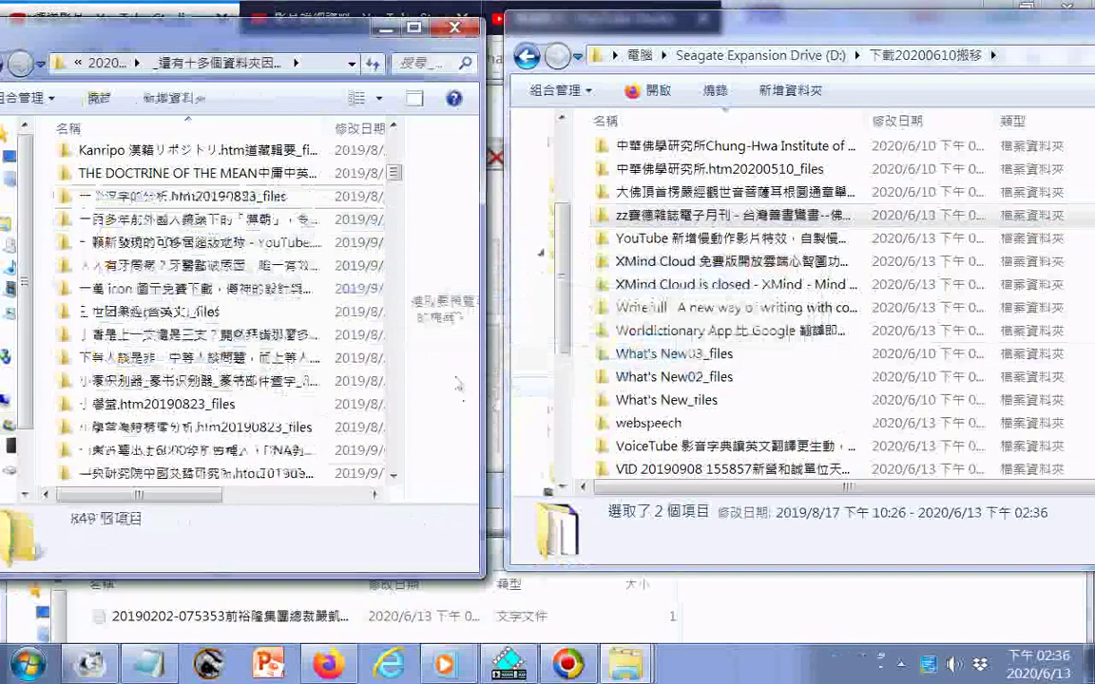
# Copy the source folders from 一个汉字的分析 through 上香是上一支還是三支 one by one into 下載20200610搬移
pyautogui.moveTo(174, 195); pyautogui.dragTo(684, 418)
pyautogui.moveTo(190, 219); pyautogui.dragTo(567, 404)
pyautogui.moveTo(205, 243); pyautogui.dragTo(582, 413)
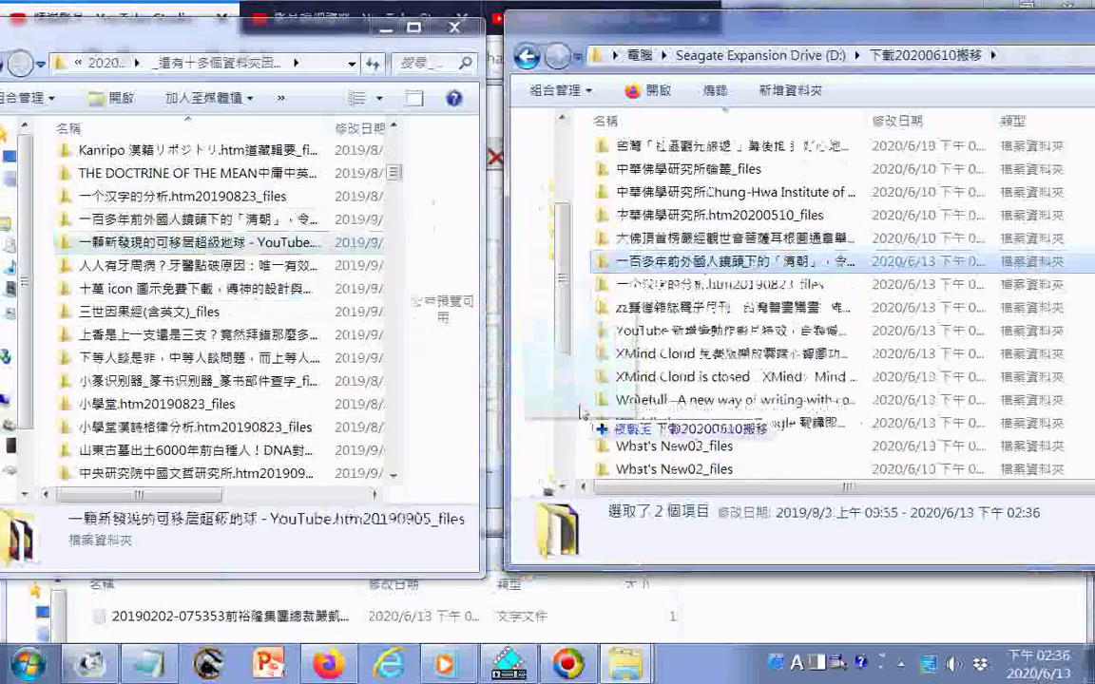
pyautogui.moveTo(290, 272); pyautogui.dragTo(576, 408)
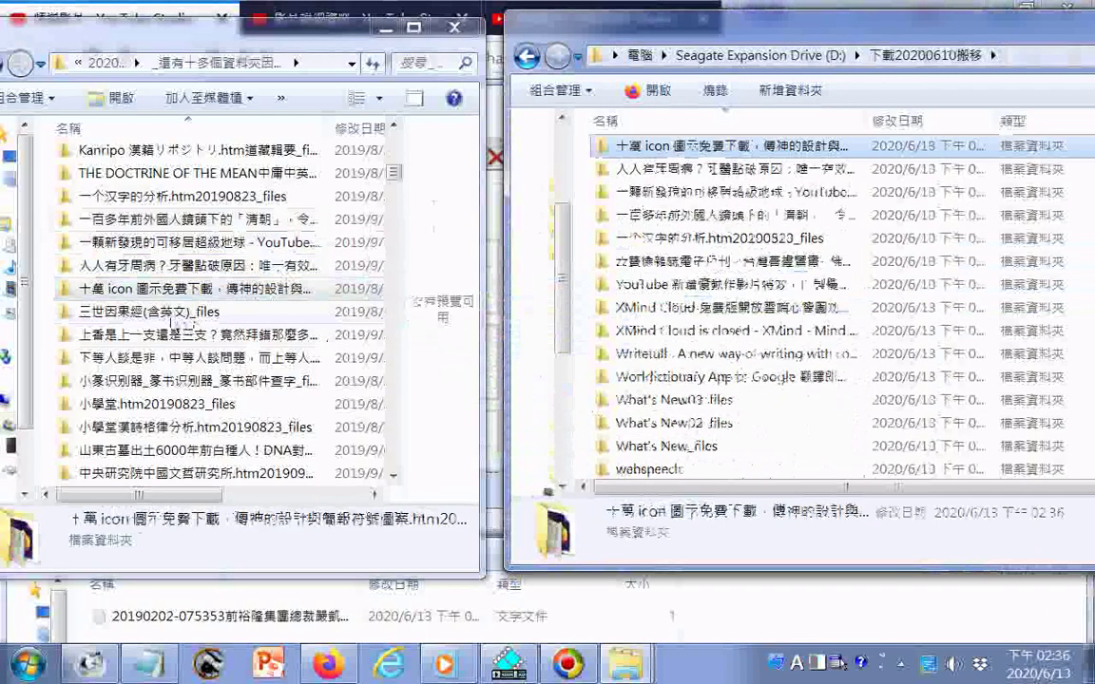
pyautogui.moveTo(194, 314); pyautogui.dragTo(586, 410)
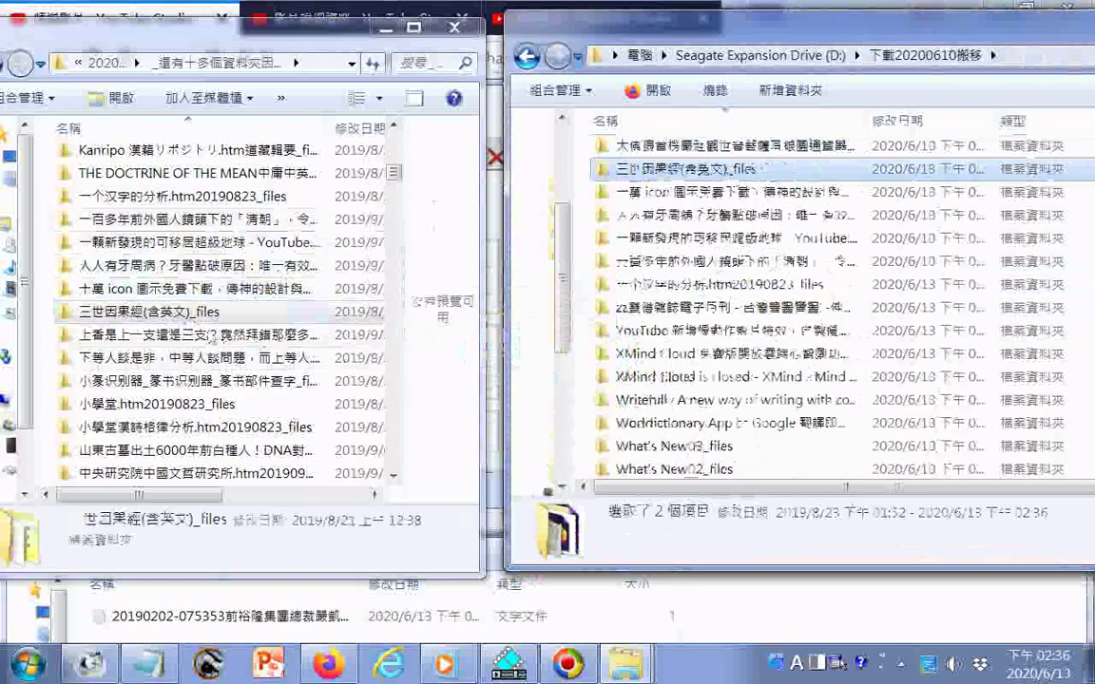
pyautogui.moveTo(214, 334); pyautogui.dragTo(582, 408)
# Copy the source folders from 下等人談是非 through 中央研究院中國文哲研究所.htm20190903_files one by one into 下載20200610搬移
pyautogui.moveTo(209, 358); pyautogui.dragTo(573, 449)
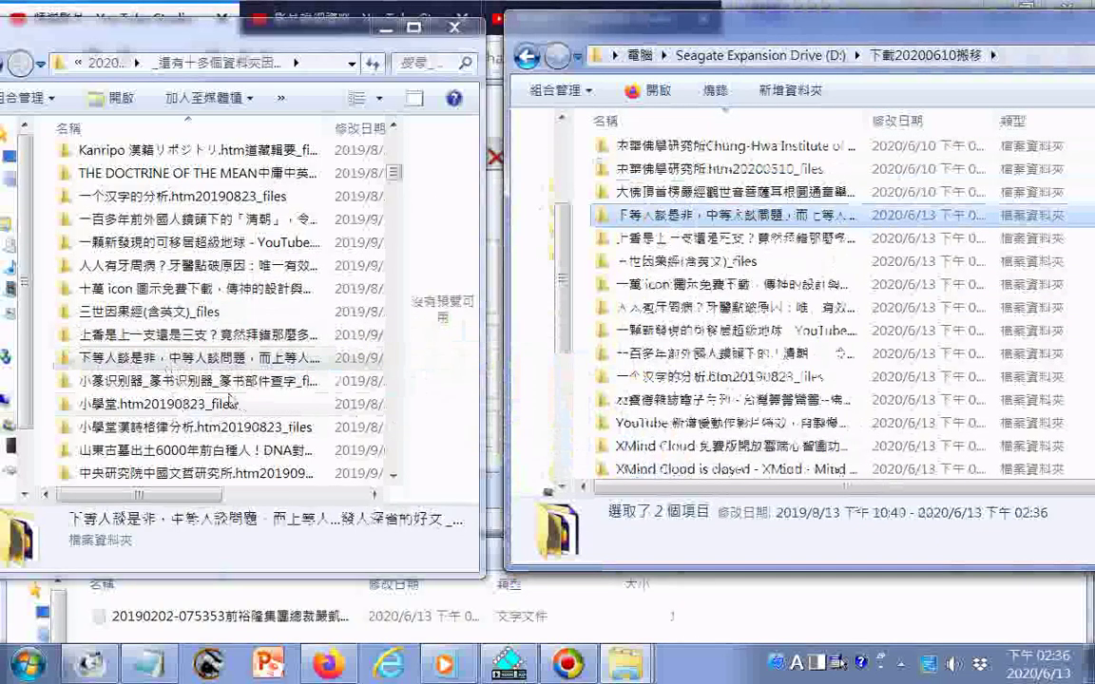
pyautogui.moveTo(223, 380); pyautogui.dragTo(583, 430)
pyautogui.moveTo(220, 406); pyautogui.dragTo(584, 442)
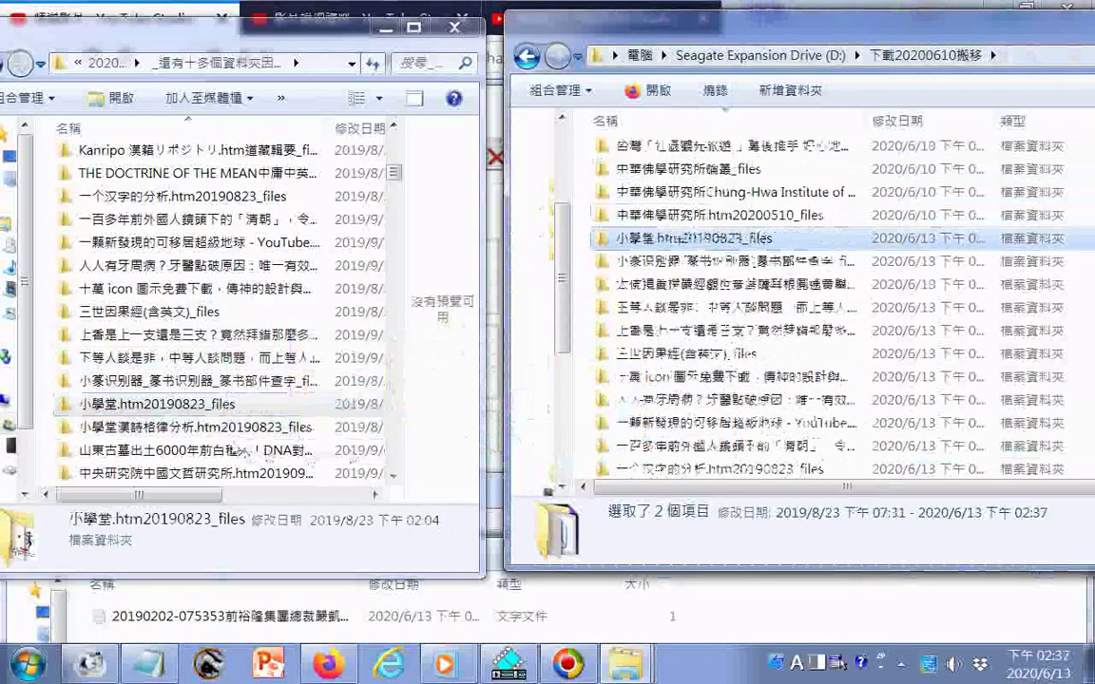
pyautogui.moveTo(218, 427); pyautogui.dragTo(583, 435)
pyautogui.moveTo(218, 450); pyautogui.dragTo(585, 445)
pyautogui.moveTo(219, 473); pyautogui.dragTo(574, 458)
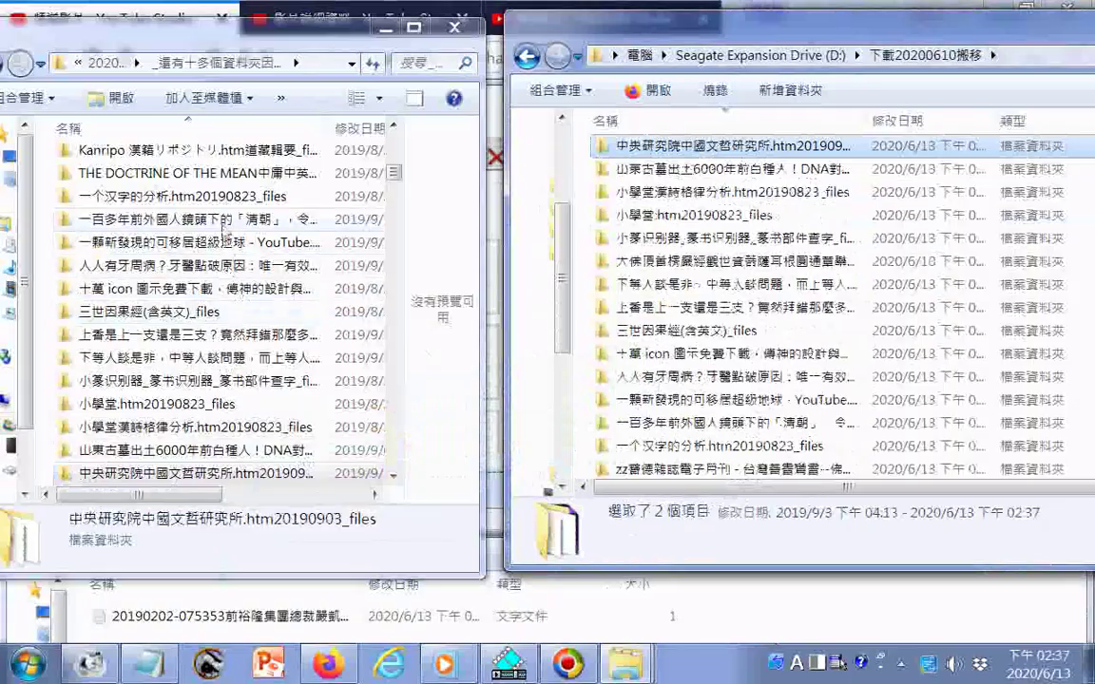
# Delete the source folders from 一个汉字的分析 through 中央研究院中國文哲研究所.htm20190903_files, sending them to the recycle bin
pyautogui.keyDown('shift'); pyautogui.click(199, 197); pyautogui.keyUp('shift')
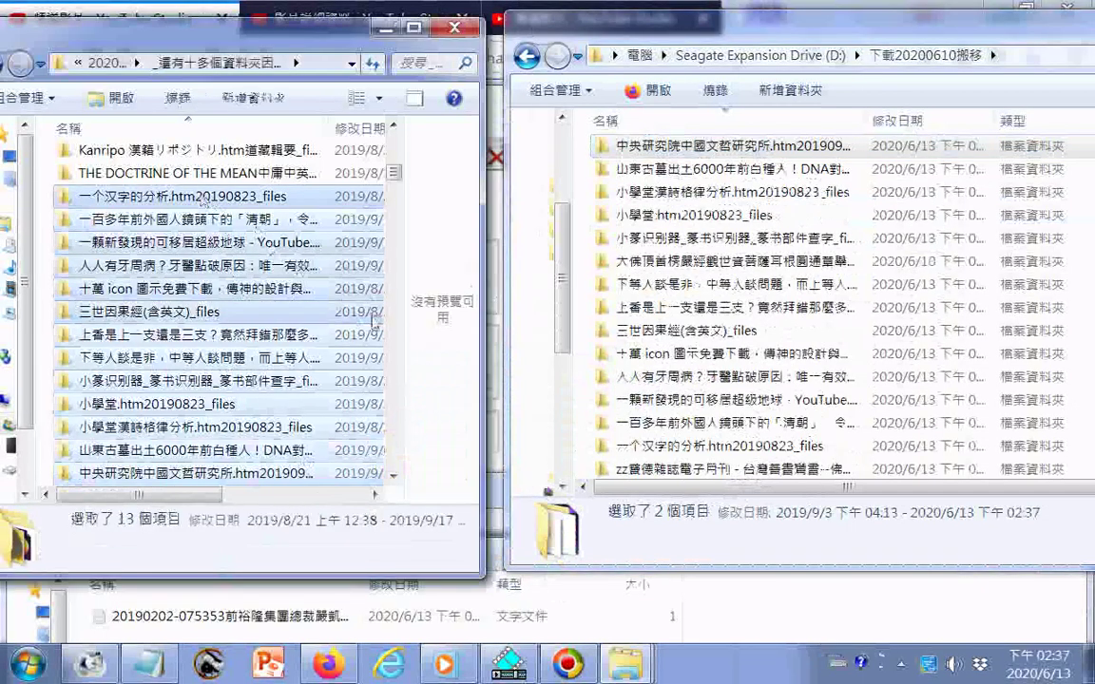
pyautogui.press('Delete')
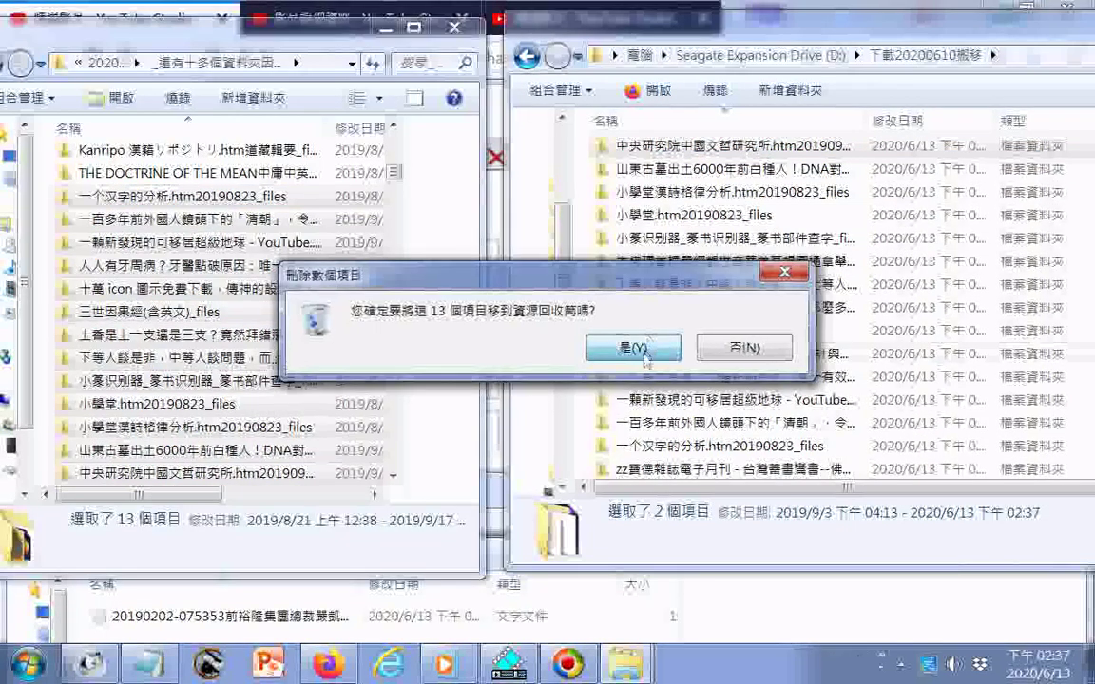
pyautogui.click(641, 353)
pyautogui.click(641, 352)
# Copy the source folders from 中央研究院中國文哲研究所_files through 中華開放古籍協會–發揚無私無我的精神 one by one into 下載20200610搬移
pyautogui.moveTo(168, 199); pyautogui.dragTo(576, 411)
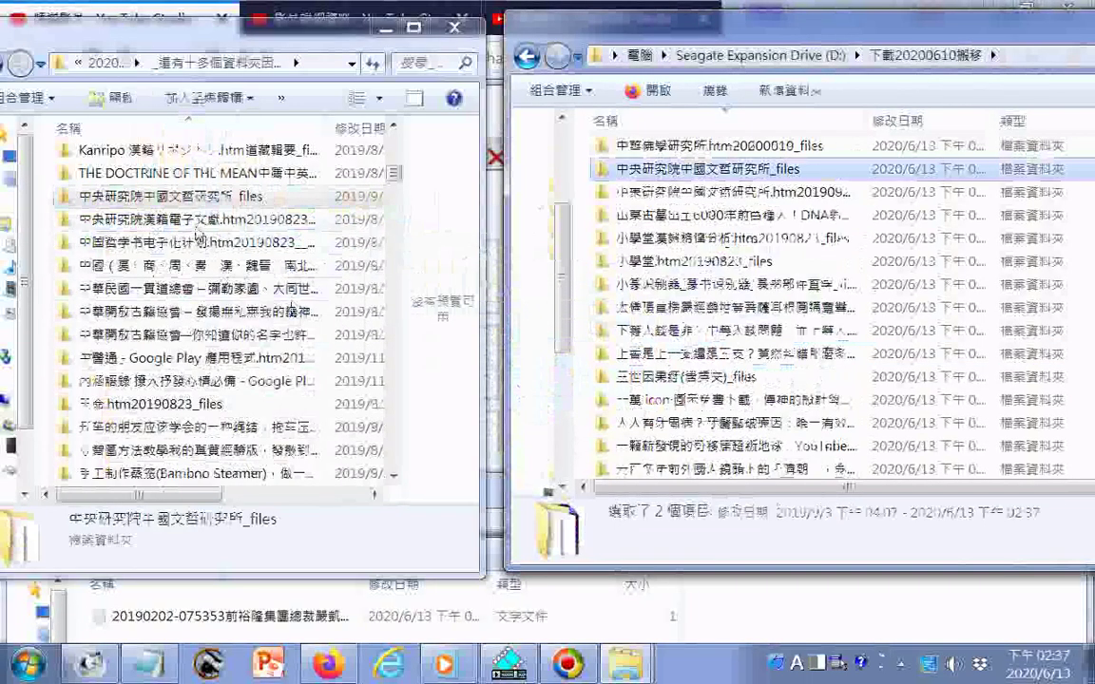
pyautogui.moveTo(198, 225); pyautogui.dragTo(583, 383)
pyautogui.moveTo(180, 243); pyautogui.dragTo(561, 381)
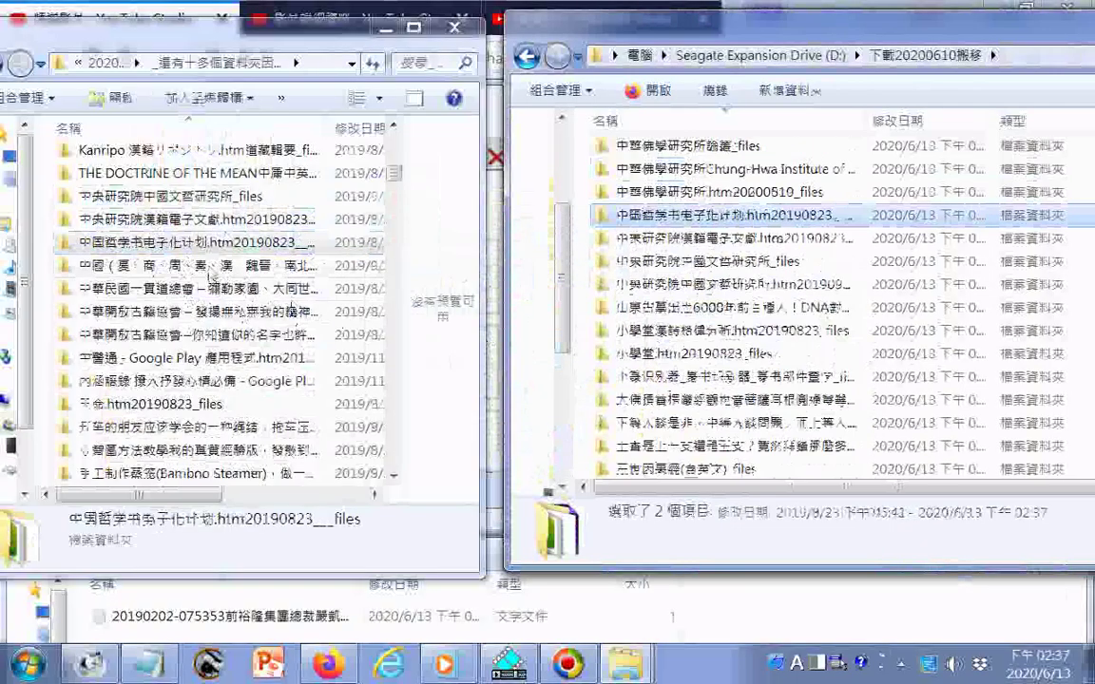
pyautogui.moveTo(211, 275); pyautogui.dragTo(587, 382)
pyautogui.moveTo(574, 361); pyautogui.dragTo(574, 361)
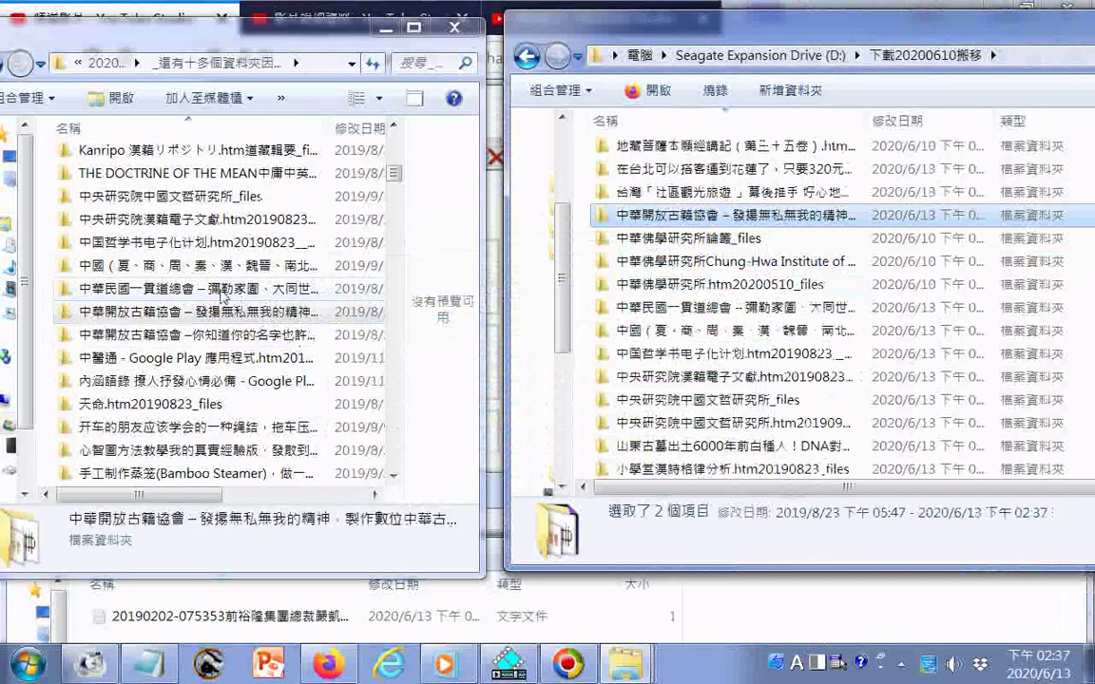
pyautogui.click(228, 290)
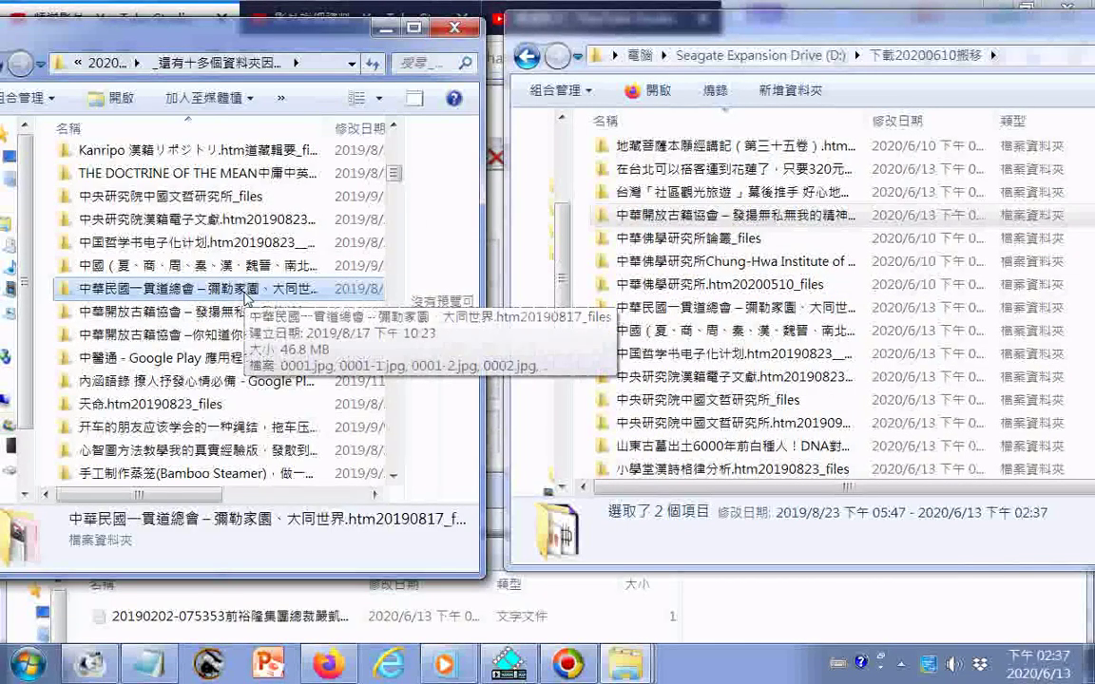
# Copy the 中華開放古籍協會–你知道你的名字, 中醫通, 內涵語錄 and 天命.htm20190823_files folders into 下載20200610搬移
pyautogui.moveTo(177, 344); pyautogui.dragTo(613, 416)
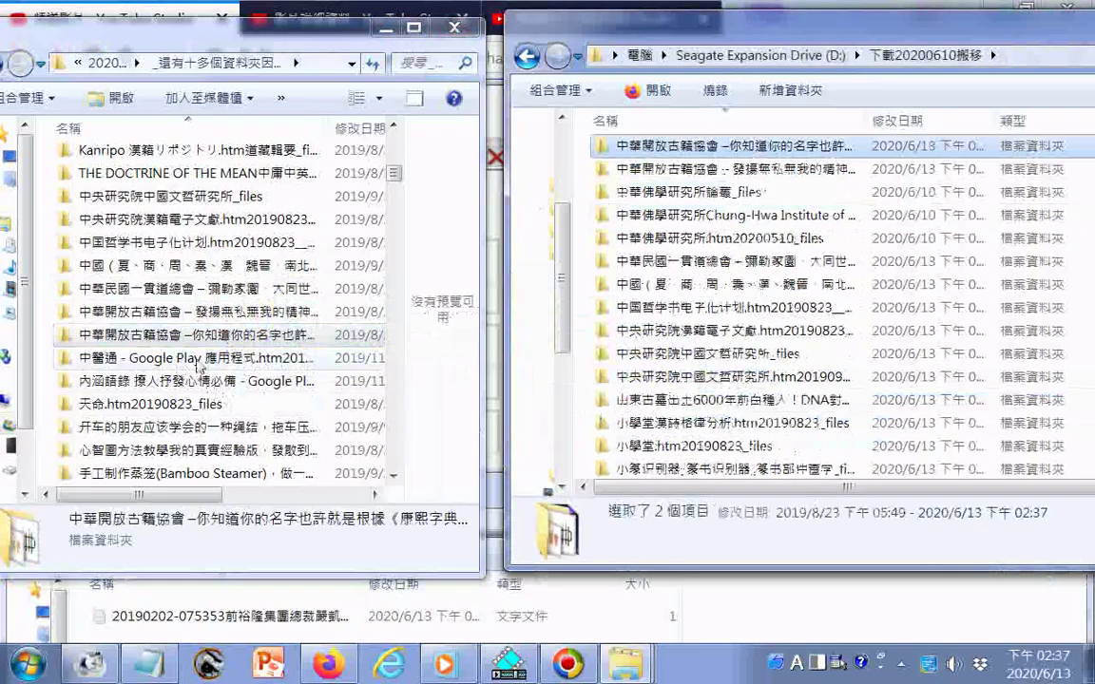
pyautogui.moveTo(197, 365); pyautogui.dragTo(591, 395)
pyautogui.moveTo(325, 388); pyautogui.dragTo(591, 397)
pyautogui.moveTo(239, 405); pyautogui.dragTo(589, 399)
pyautogui.click(60, 496)
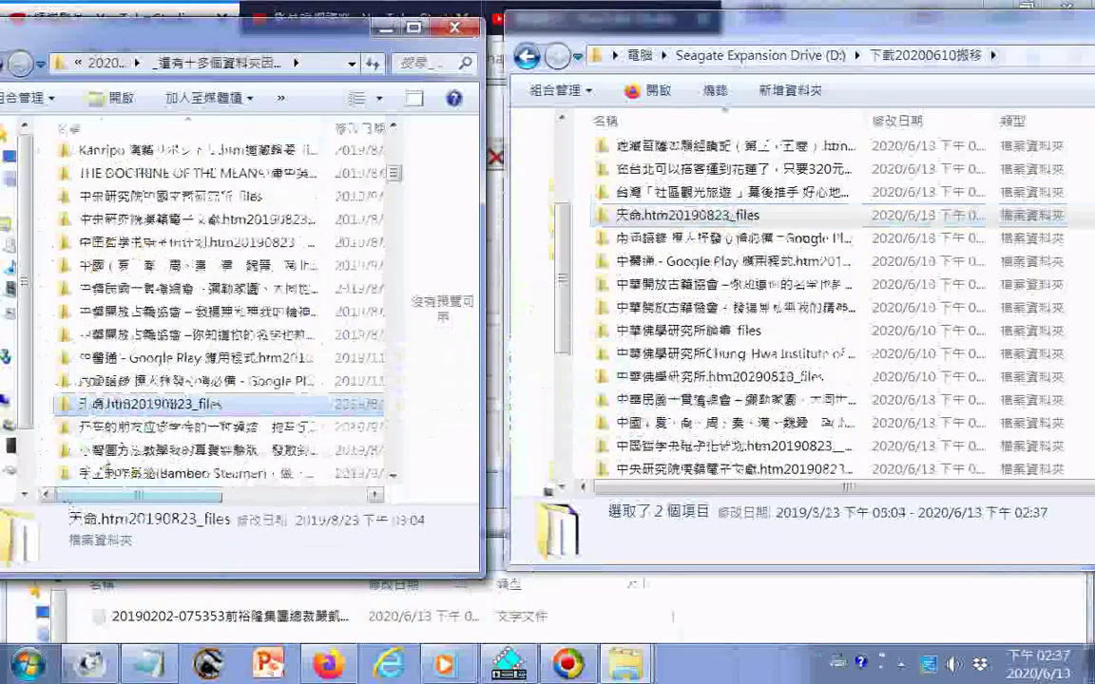
# Copy the 开车的朋友应该学会的一种绳结, 心智圖方法教學 and 手工制作蒸笼(Bamboo Steamer) folders into 下載20200610搬移
pyautogui.moveTo(114, 427); pyautogui.dragTo(570, 341)
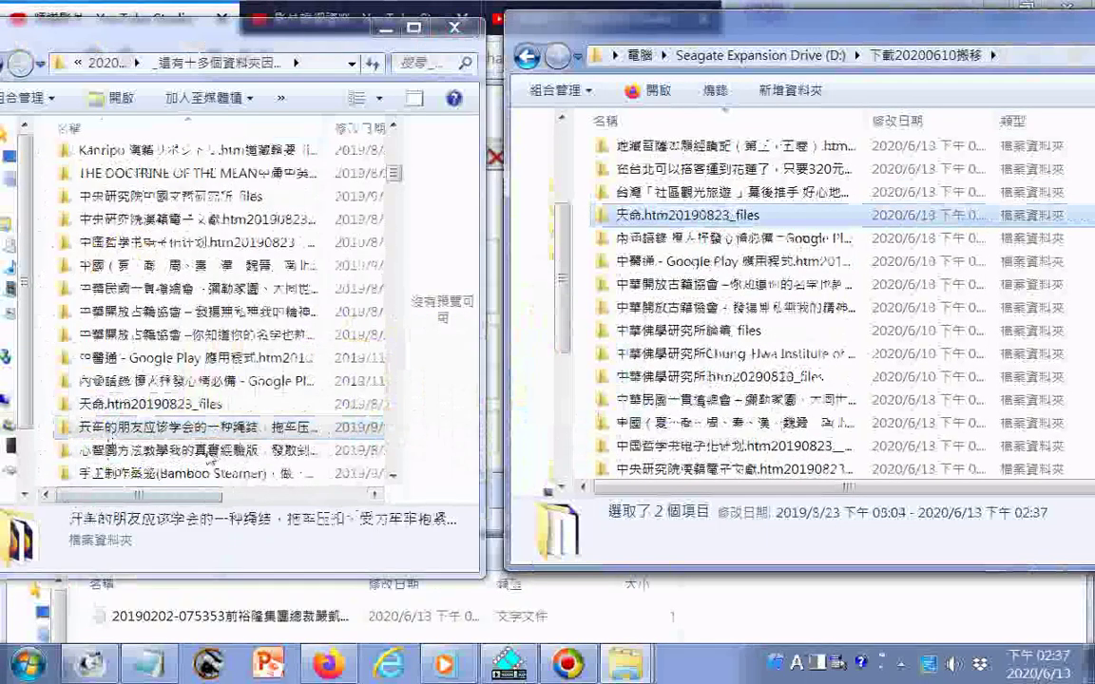
pyautogui.moveTo(213, 458); pyautogui.dragTo(594, 344)
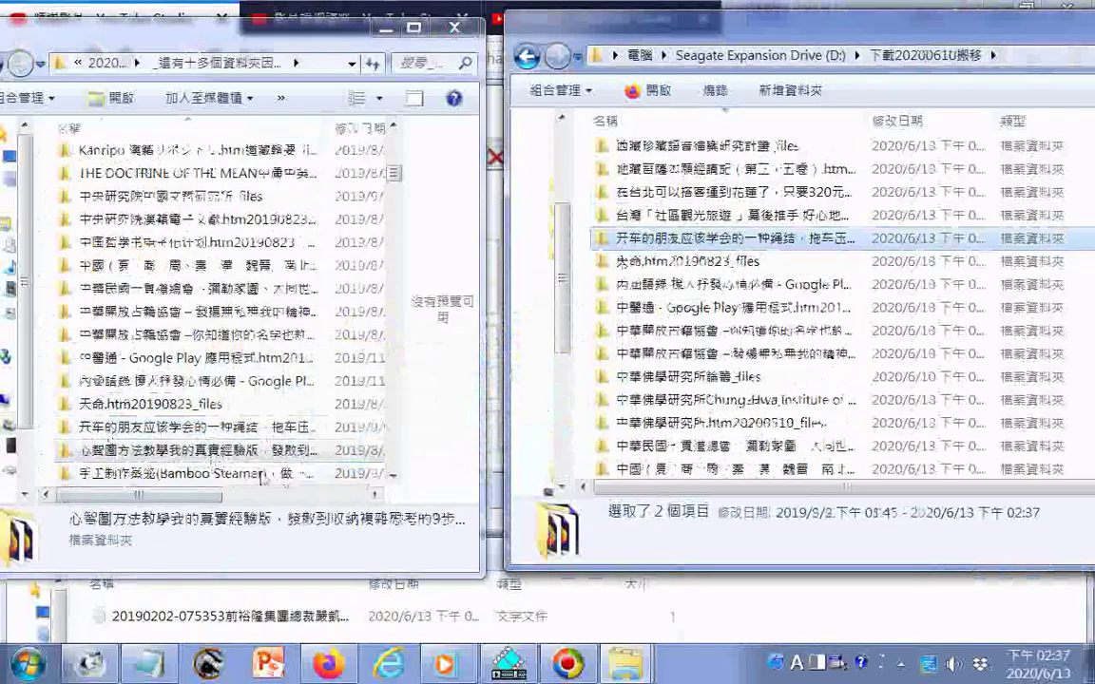
pyautogui.click(337, 474)
pyautogui.moveTo(337, 473); pyautogui.dragTo(571, 411)
# Delete the source folders from 中央研究院中國文哲研究所_files through 手工制作蒸笼(Bamboo Steamer)
pyautogui.keyDown('shift'); pyautogui.click(203, 198); pyautogui.keyUp('shift')
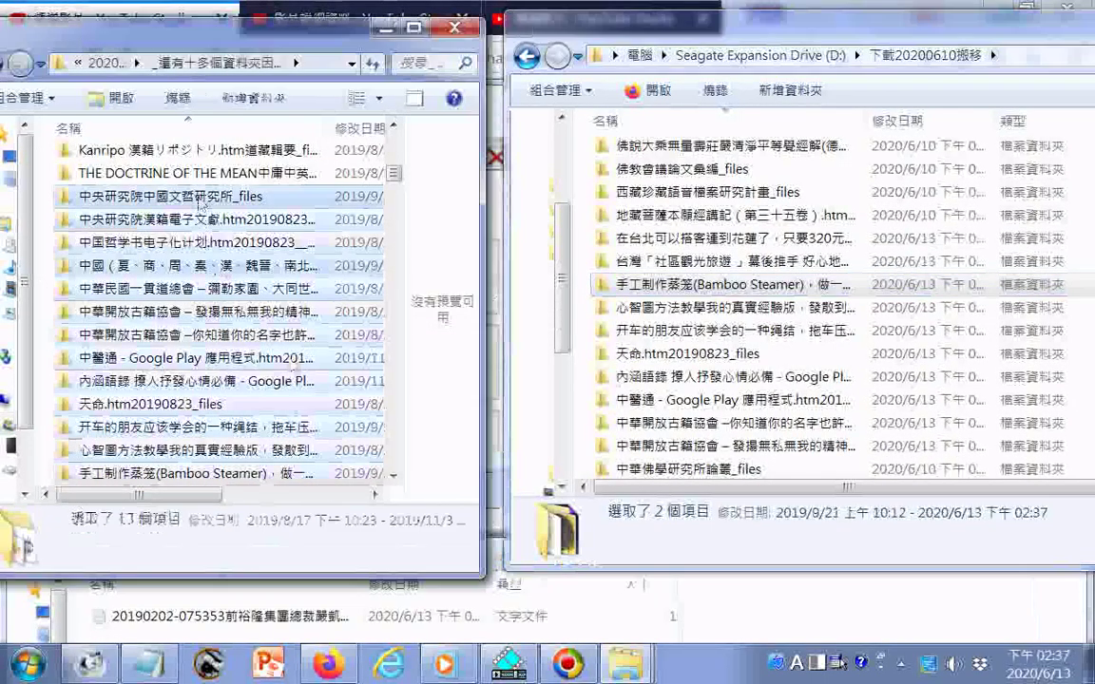
pyautogui.press('Delete')
pyautogui.click(637, 349)
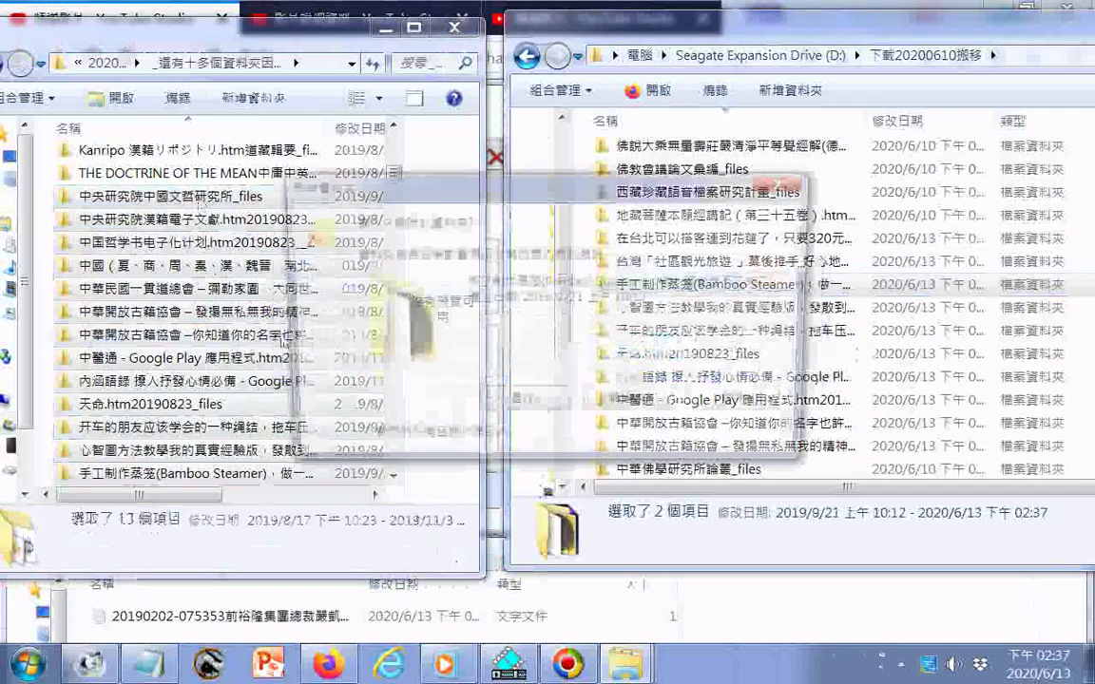
pyautogui.press('Return')
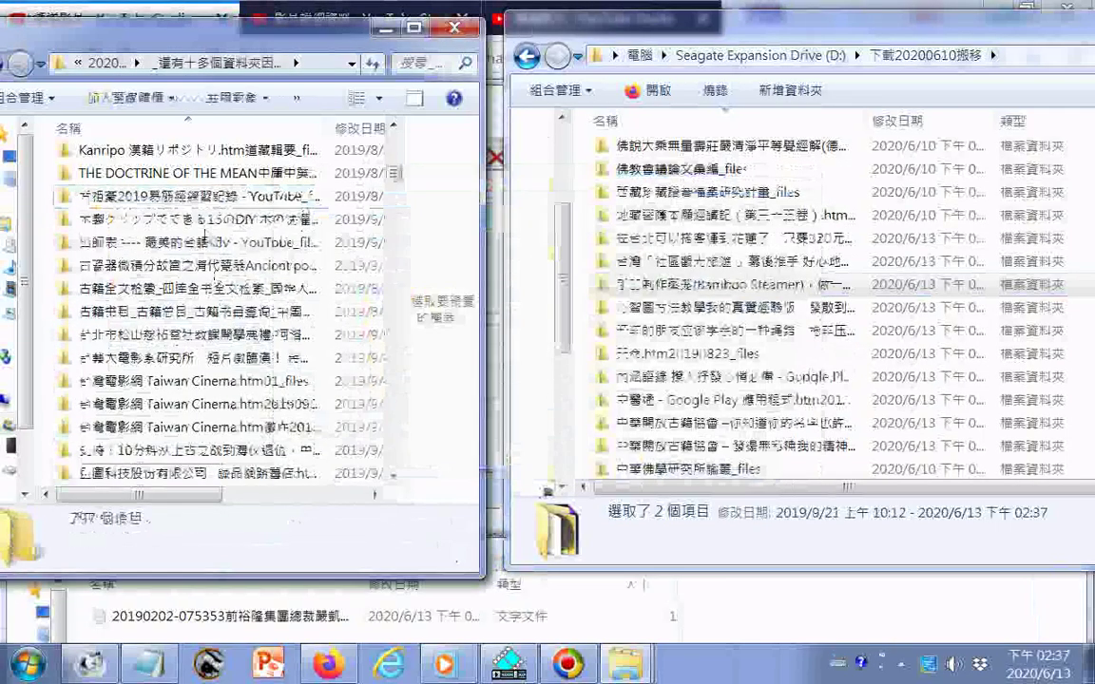
# Copy the source folders from 2019易筋經練習記錄 through 古籍书目_古籍总目_古籍书目查询 one by one into 下載20200610搬移
pyautogui.moveTo(198, 201); pyautogui.dragTo(582, 418)
pyautogui.moveTo(198, 221); pyautogui.dragTo(576, 438)
pyautogui.moveTo(285, 239); pyautogui.dragTo(586, 411)
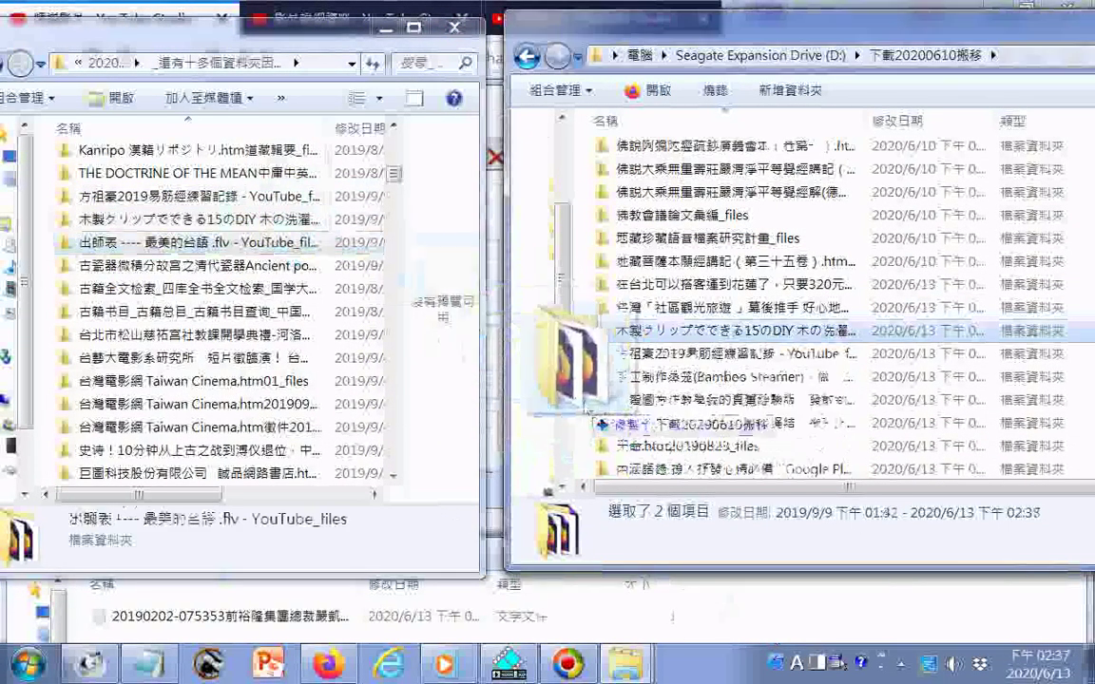
pyautogui.moveTo(200, 265); pyautogui.dragTo(586, 418)
pyautogui.moveTo(199, 288); pyautogui.dragTo(584, 366)
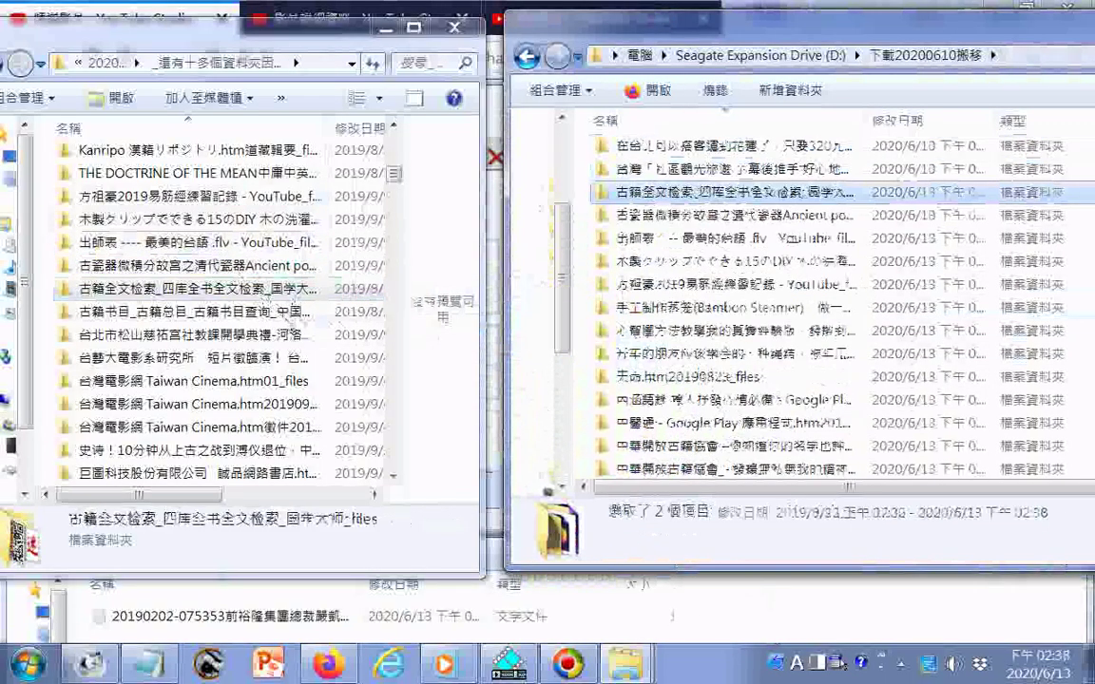
pyautogui.moveTo(199, 311); pyautogui.dragTo(574, 354)
# Copy the 台藝大電影系研究所 folder and the three 台灣電影網 Taiwan Cinema folders into 下載20200610搬移
pyautogui.click(285, 334)
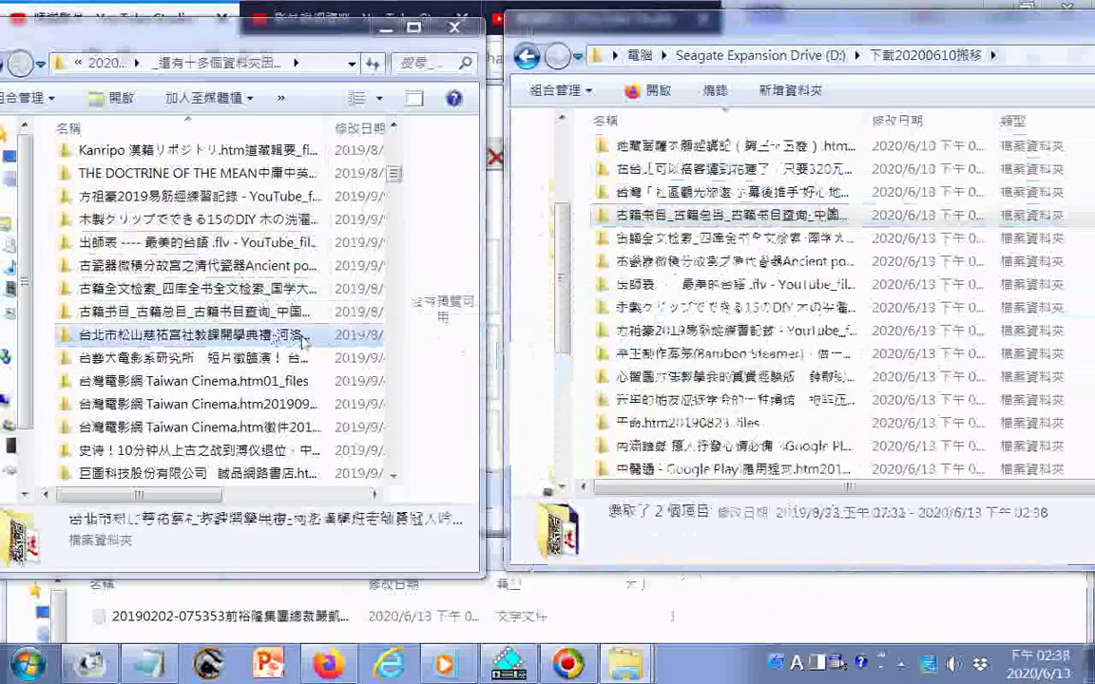
pyautogui.moveTo(295, 358); pyautogui.dragTo(574, 423)
pyautogui.moveTo(195, 381); pyautogui.dragTo(569, 428)
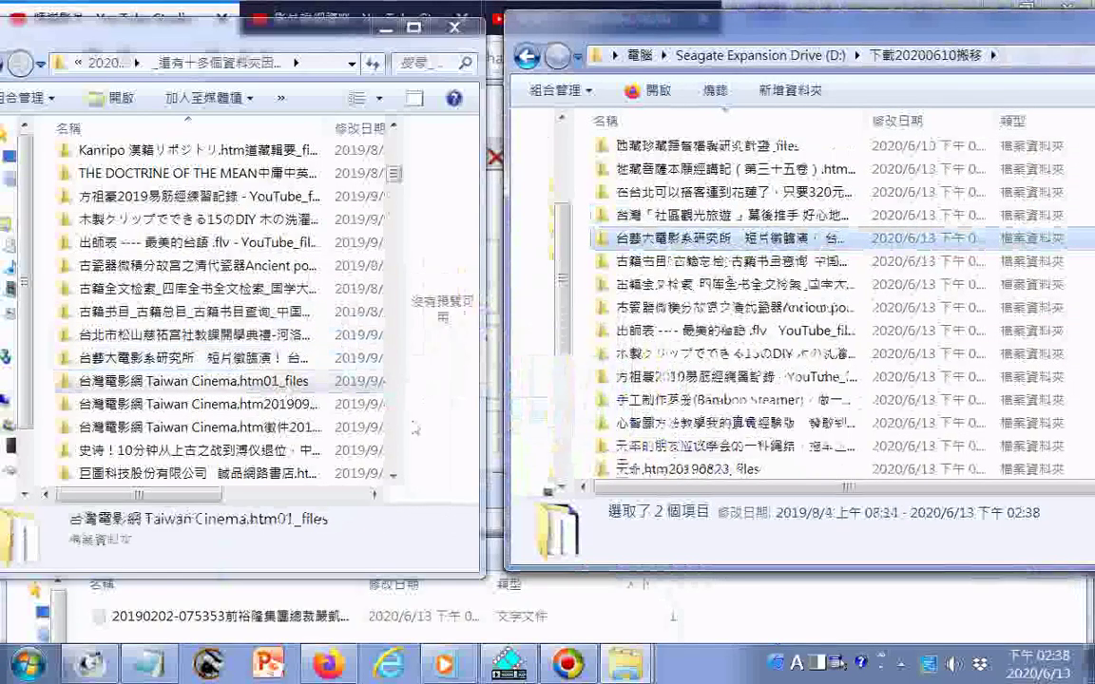
pyautogui.moveTo(268, 410); pyautogui.dragTo(584, 442)
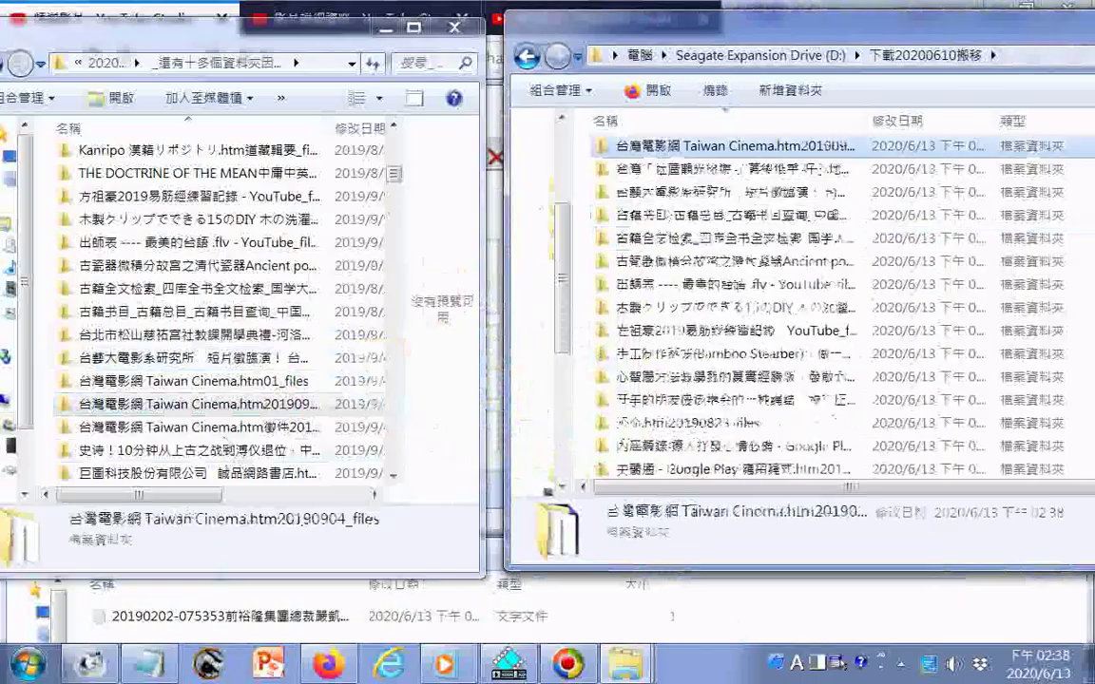
pyautogui.moveTo(219, 427); pyautogui.dragTo(585, 433)
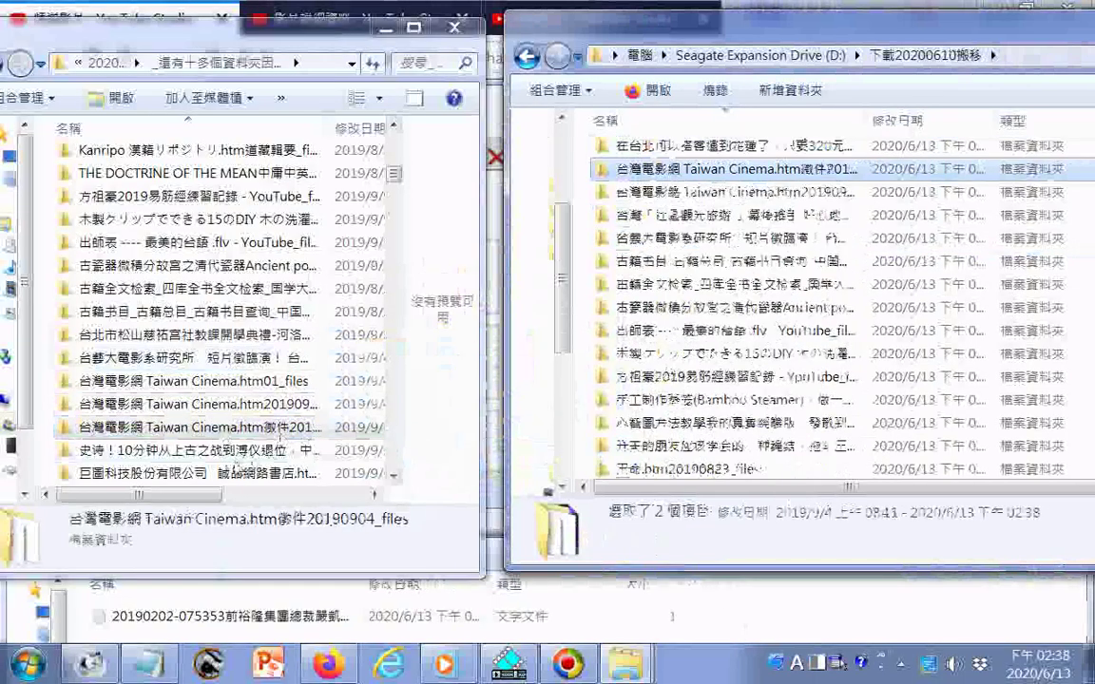
# Copy the 史诗！10分钟从上古之战到溥仪退位, 巨圖科技股份有限公司 誠品網路書店 and first 巨圖科技股份有限公司 - 財經百科 folders into 下載20200610搬移
pyautogui.moveTo(382, 428); pyautogui.dragTo(587, 439)
pyautogui.moveTo(209, 451); pyautogui.dragTo(587, 423)
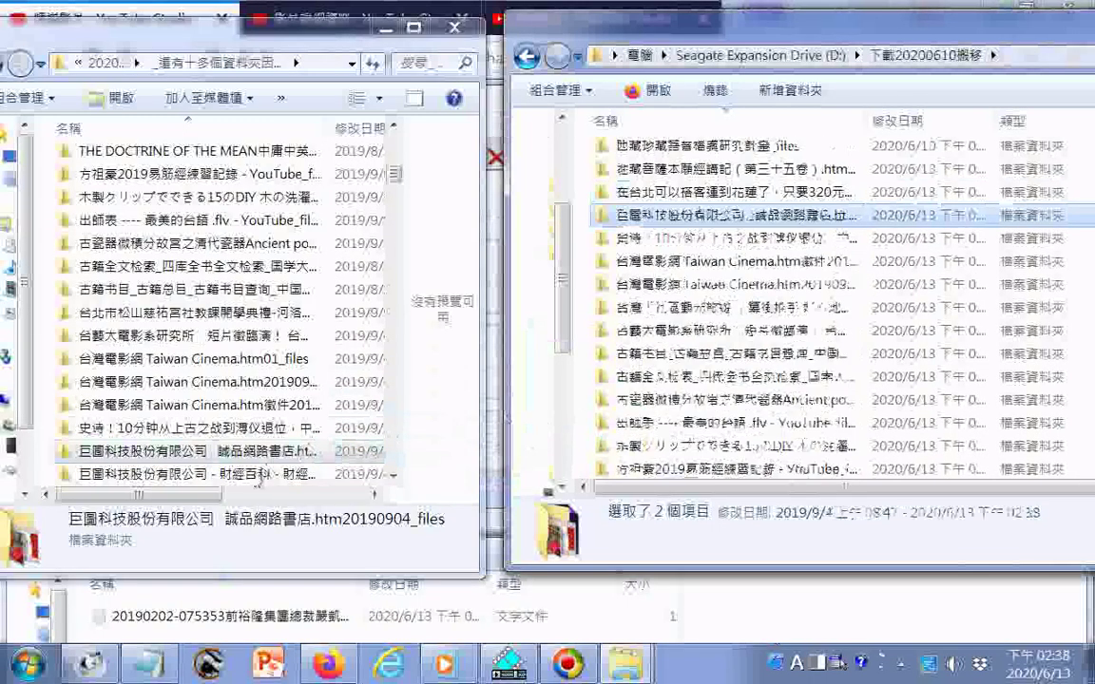
pyautogui.moveTo(261, 474); pyautogui.dragTo(585, 415)
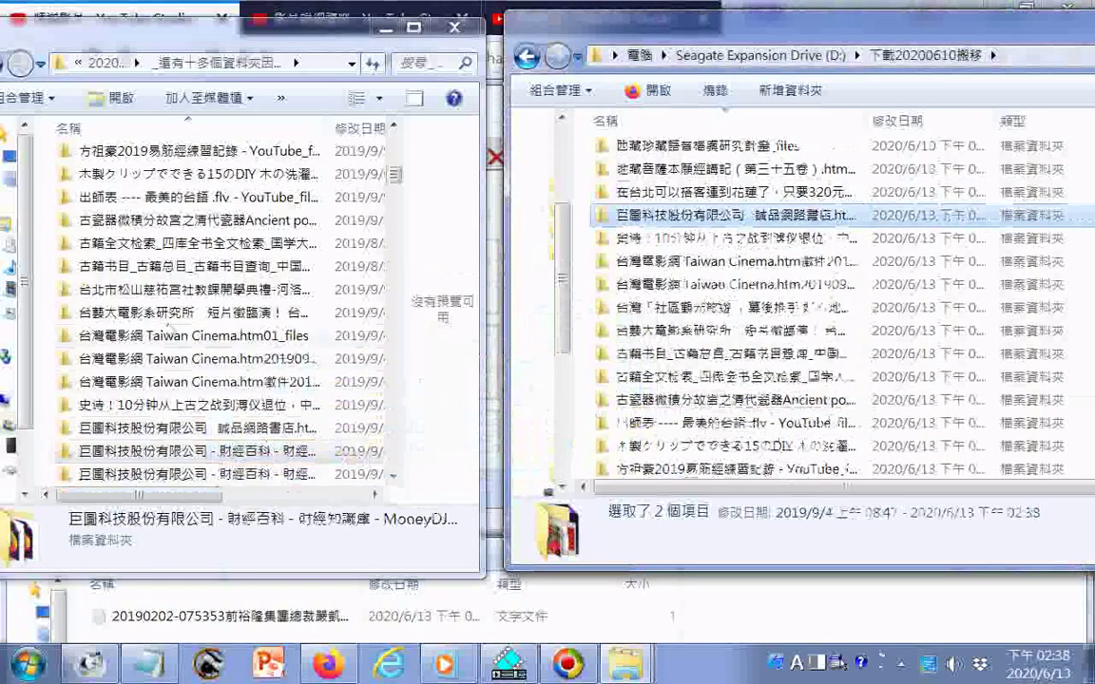
# Delete the source folders from 2019易筋經練習記錄 through the first 巨圖科技股份有限公司 - 財經百科, including those that require permanent deletion
pyautogui.hotkey('ctrl', 'a')
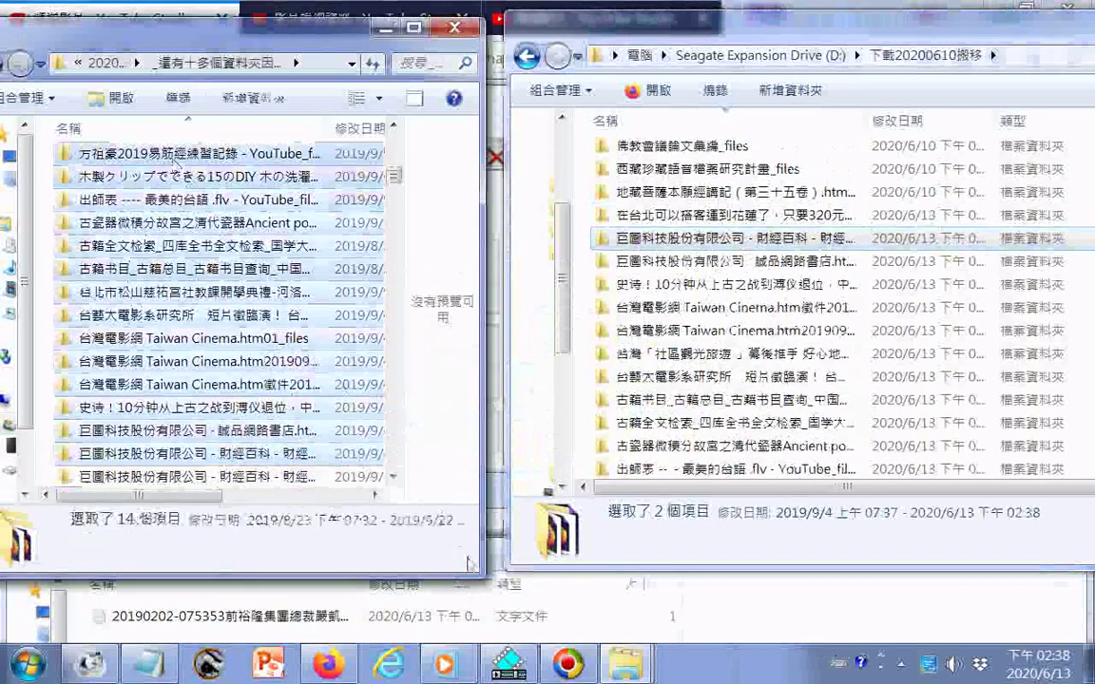
pyautogui.press('Delete')
pyautogui.click(608, 344)
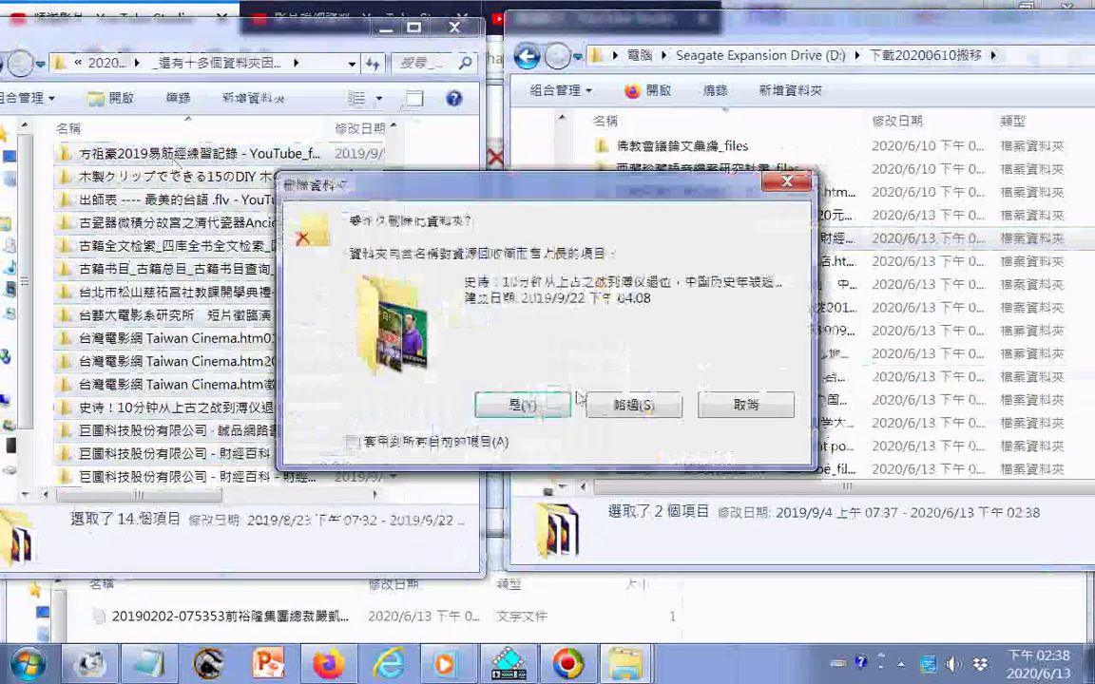
pyautogui.click(567, 402)
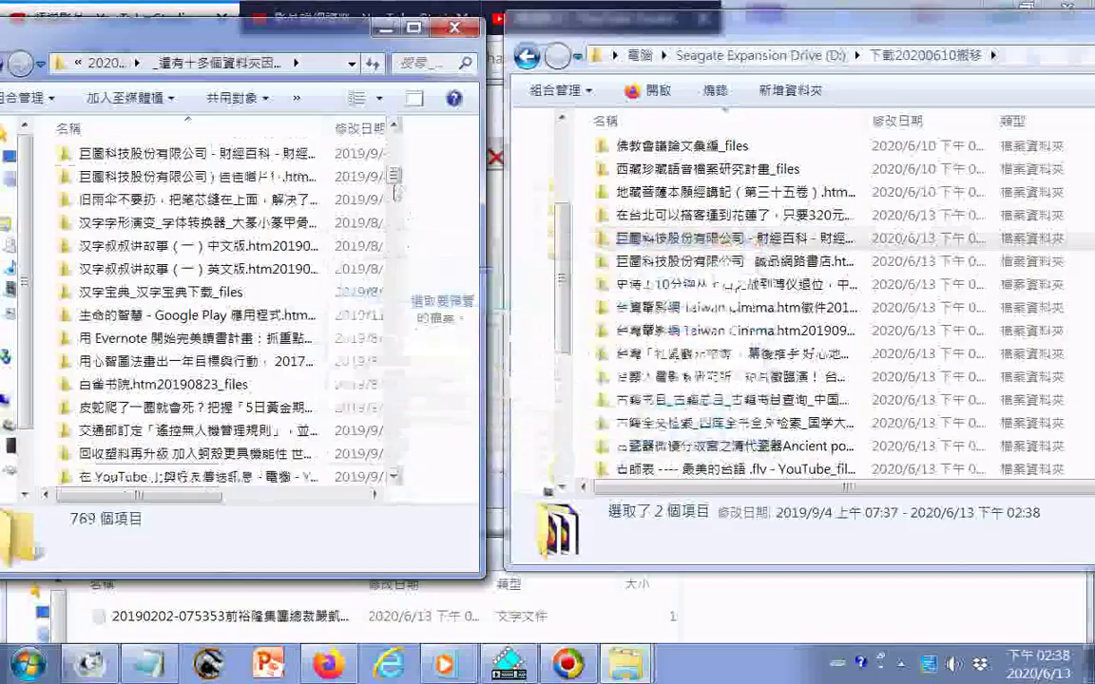
# Copy the remaining 巨圖科技股份有限公司 - 財經百科, 佳佳唱片行, 旧雨伞不要扔 and 汉字字形演变 folders into 下載20200610搬移
pyautogui.click(393, 128)
pyautogui.click(394, 127)
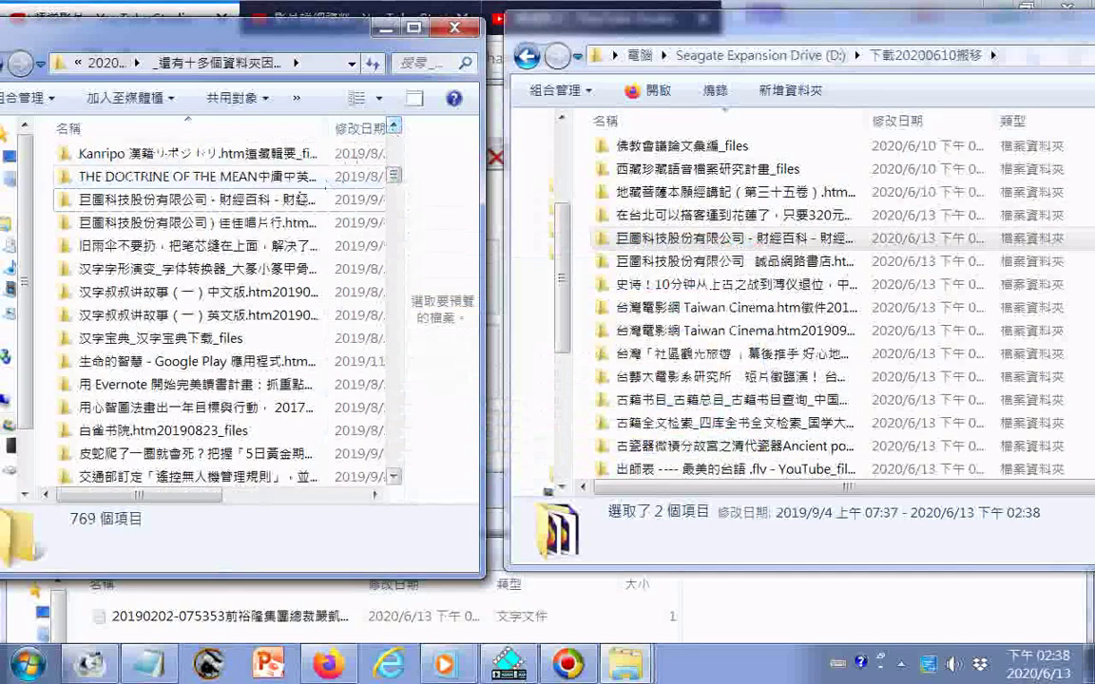
pyautogui.moveTo(260, 199); pyautogui.dragTo(578, 460)
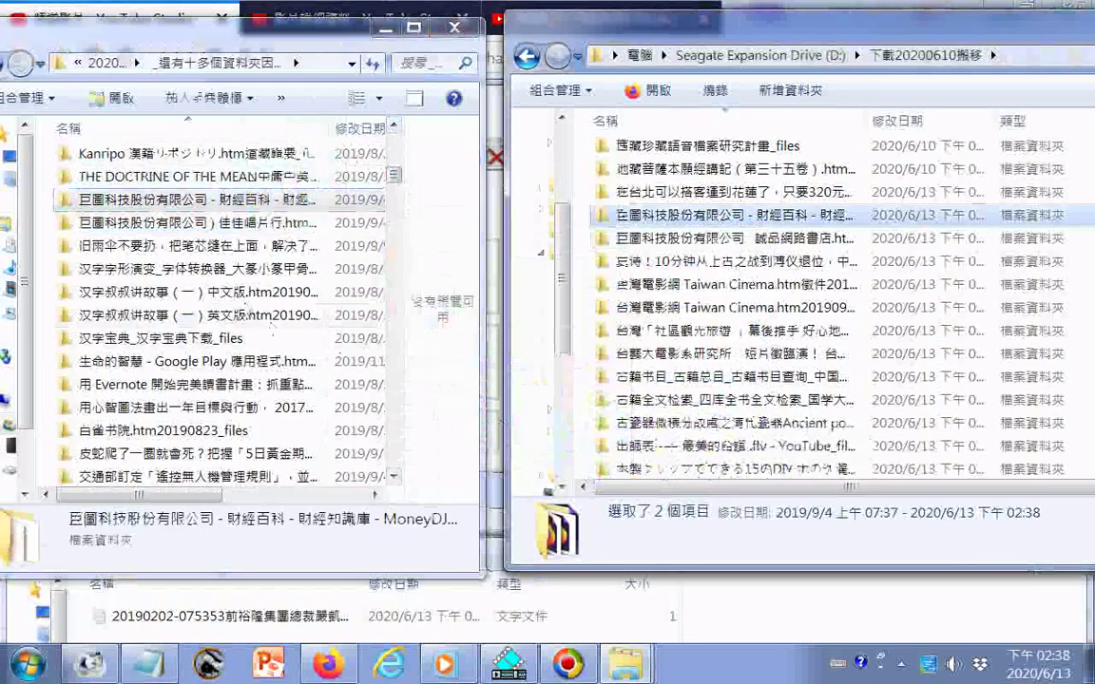
pyautogui.moveTo(177, 222); pyautogui.dragTo(588, 397)
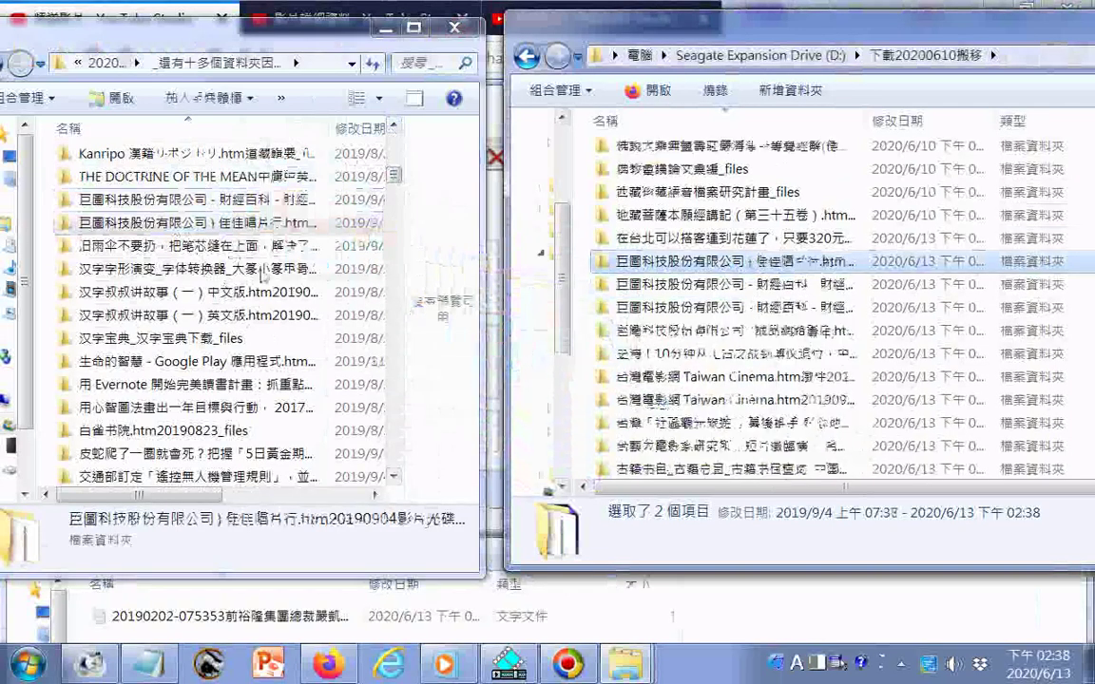
pyautogui.moveTo(234, 247); pyautogui.dragTo(583, 392)
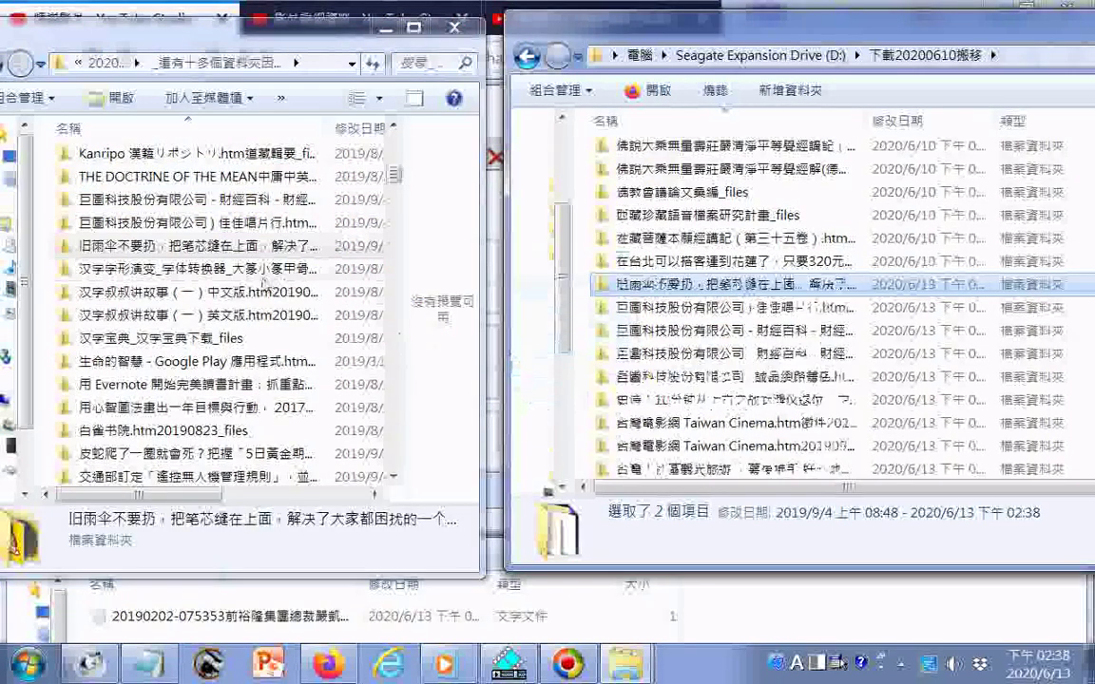
pyautogui.moveTo(243, 270); pyautogui.dragTo(571, 357)
# Copy both 汉字叔叔讲故事（一） folders, 汉字宝典, 生命的智慧 and 用 Evernote 開始完美讀書計畫 into 下載20200610搬移
pyautogui.moveTo(190, 292); pyautogui.dragTo(540, 252)
pyautogui.moveTo(187, 318); pyautogui.dragTo(587, 395)
pyautogui.moveTo(190, 338); pyautogui.dragTo(590, 408)
pyautogui.moveTo(190, 362); pyautogui.dragTo(581, 416)
pyautogui.moveTo(190, 384); pyautogui.dragTo(549, 403)
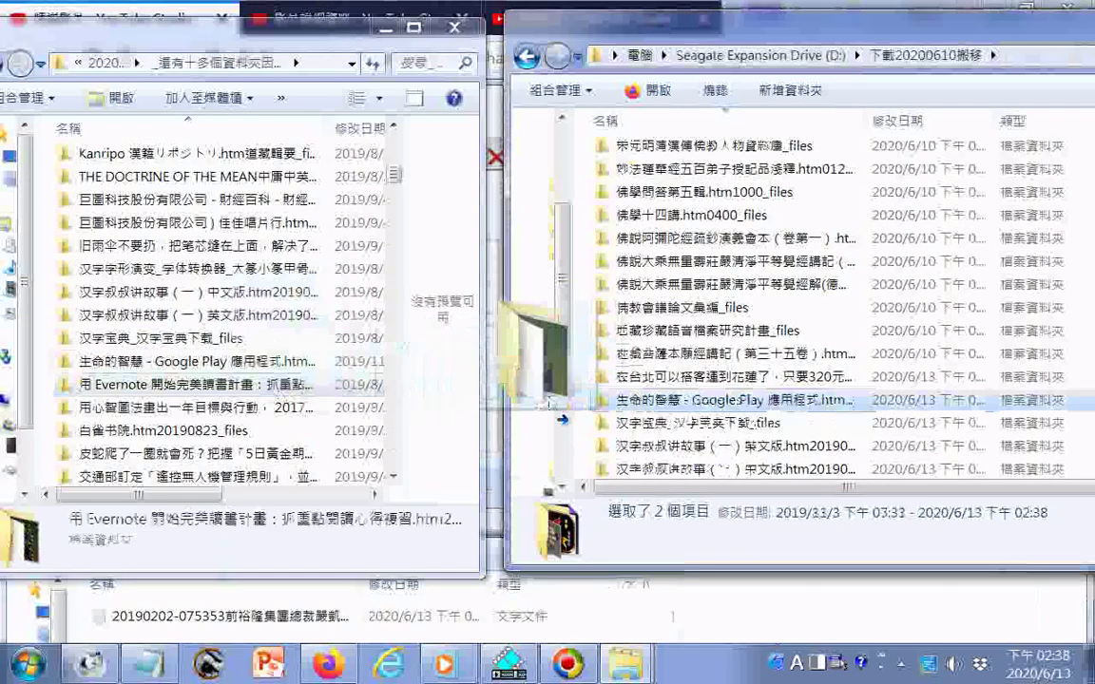
# Copy the 用心智圖法畫出一年目標與行動, 白雀书院, 皮蛇爬了一圈就會死 and 交通部訂定「遙控無人機管理規則」 folders into 下載20200610搬移
pyautogui.moveTo(282, 411); pyautogui.dragTo(583, 437)
pyautogui.moveTo(181, 432); pyautogui.dragTo(581, 425)
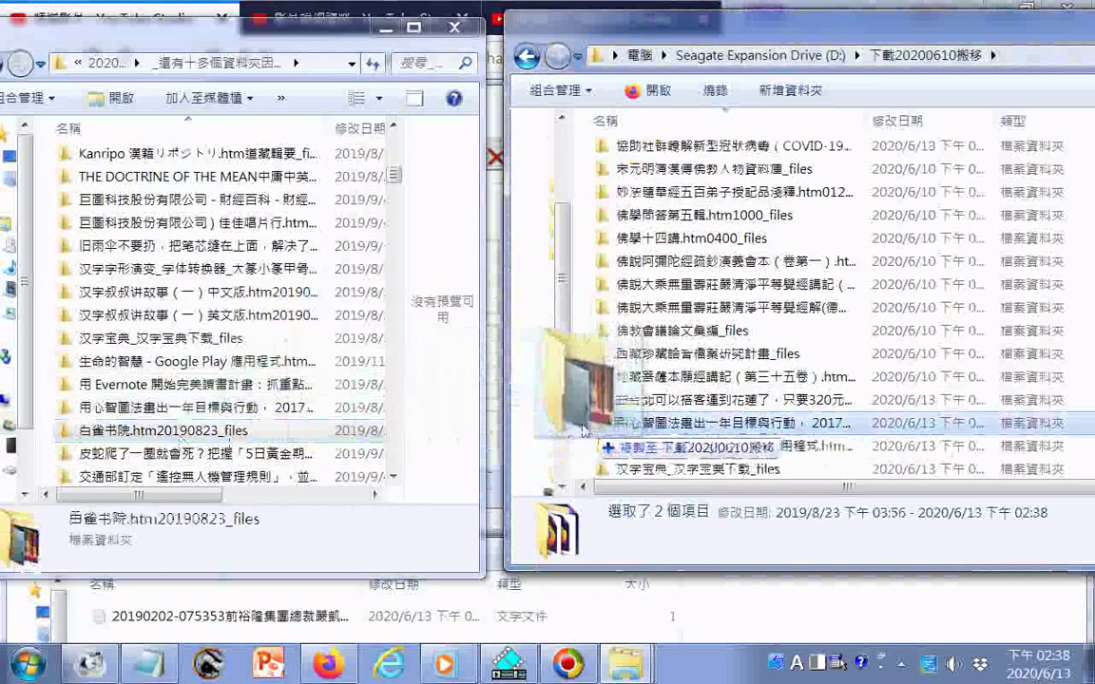
pyautogui.moveTo(314, 460); pyautogui.dragTo(571, 430)
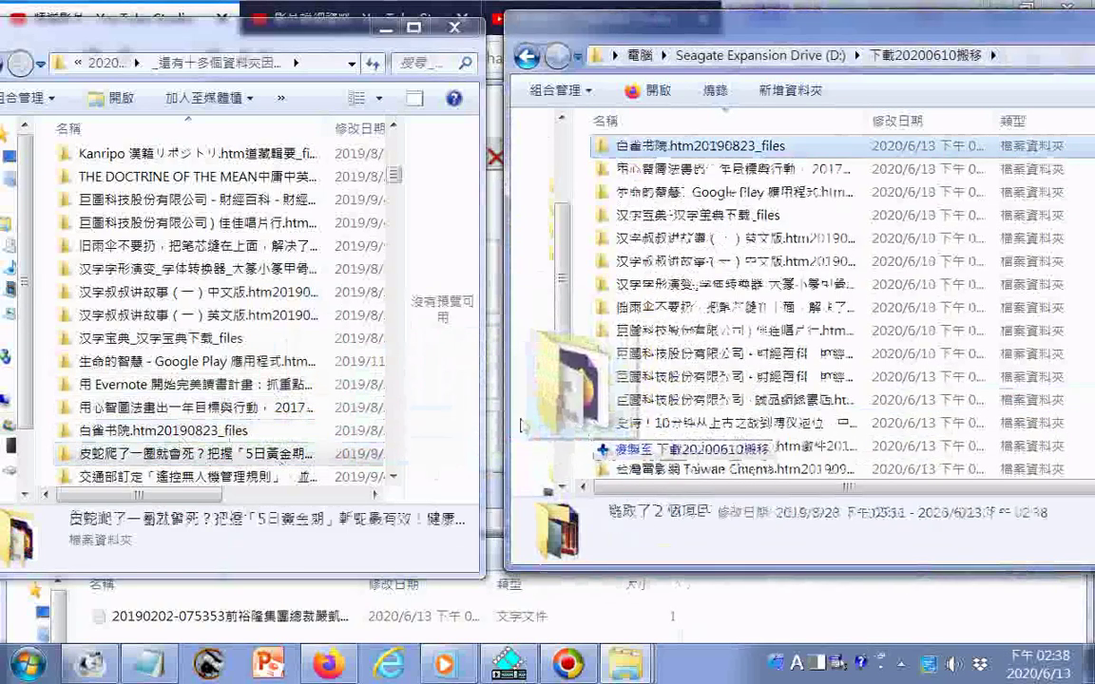
pyautogui.moveTo(190, 476); pyautogui.dragTo(582, 432)
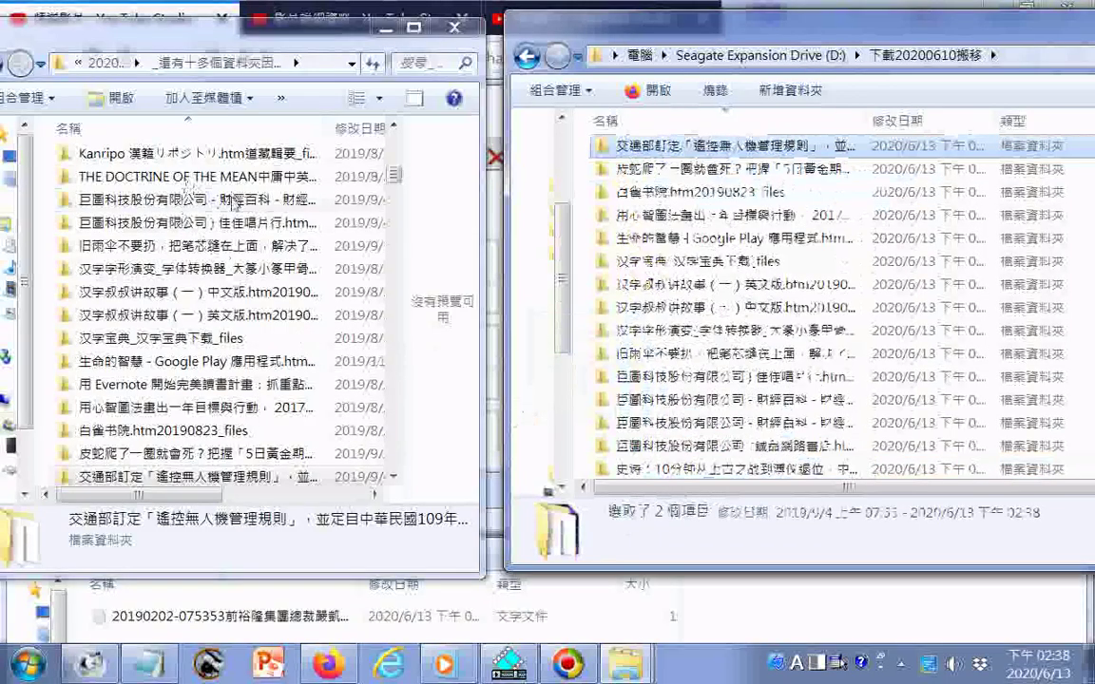
# Delete the source folders from 巨圖科技股份有限公司 - 財經百科 through 交通部訂定「遙控無人機管理規則」, including those that require permanent deletion
pyautogui.keyDown('shift'); pyautogui.click(236, 201); pyautogui.keyUp('shift')
pyautogui.press('Delete')
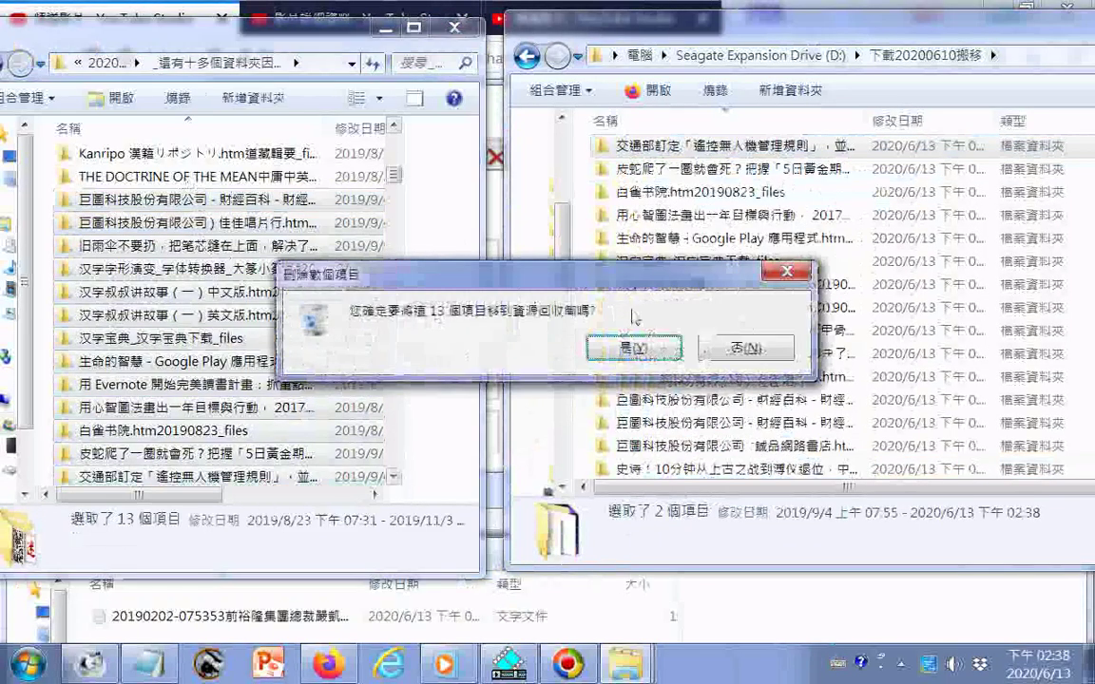
pyautogui.click(635, 349)
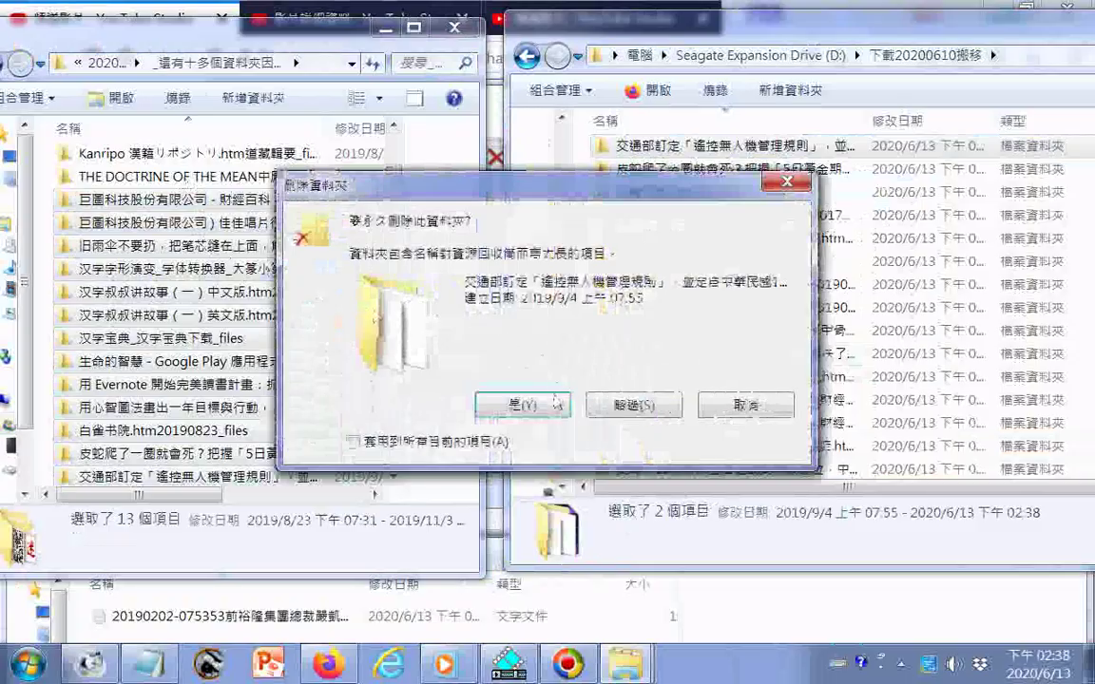
pyautogui.click(556, 404)
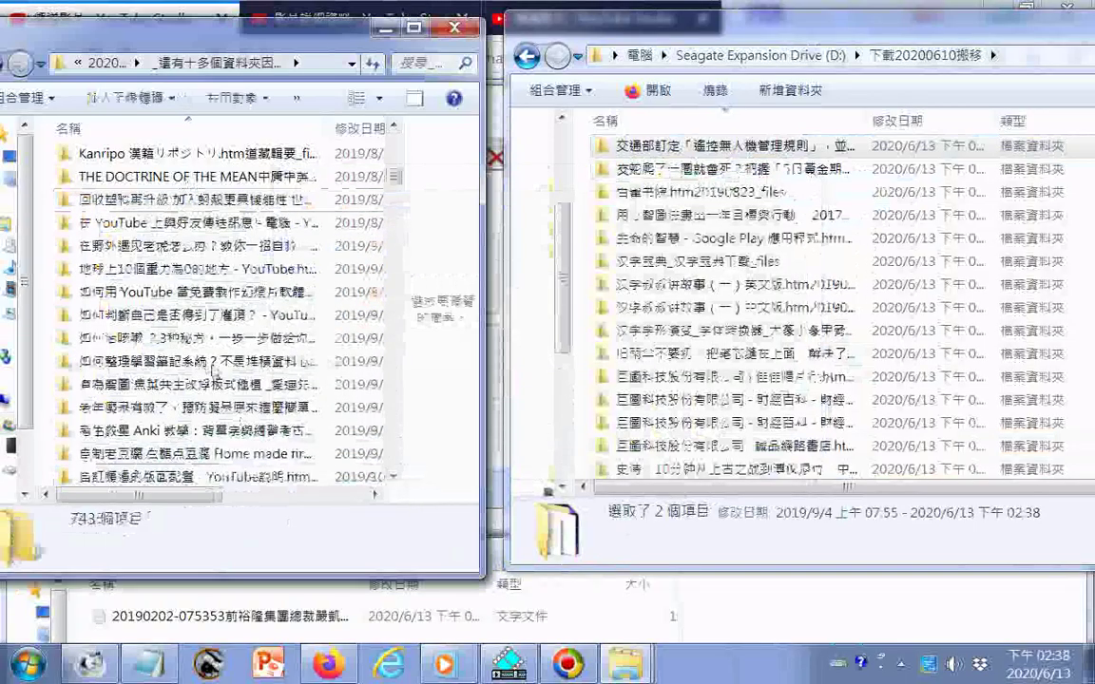
# Copy the source folders from 回收塑料再升級 through 如何用 YouTube 當免費製作幻燈片軟體 one by one into 下載20200610搬移
pyautogui.moveTo(224, 200); pyautogui.dragTo(590, 418)
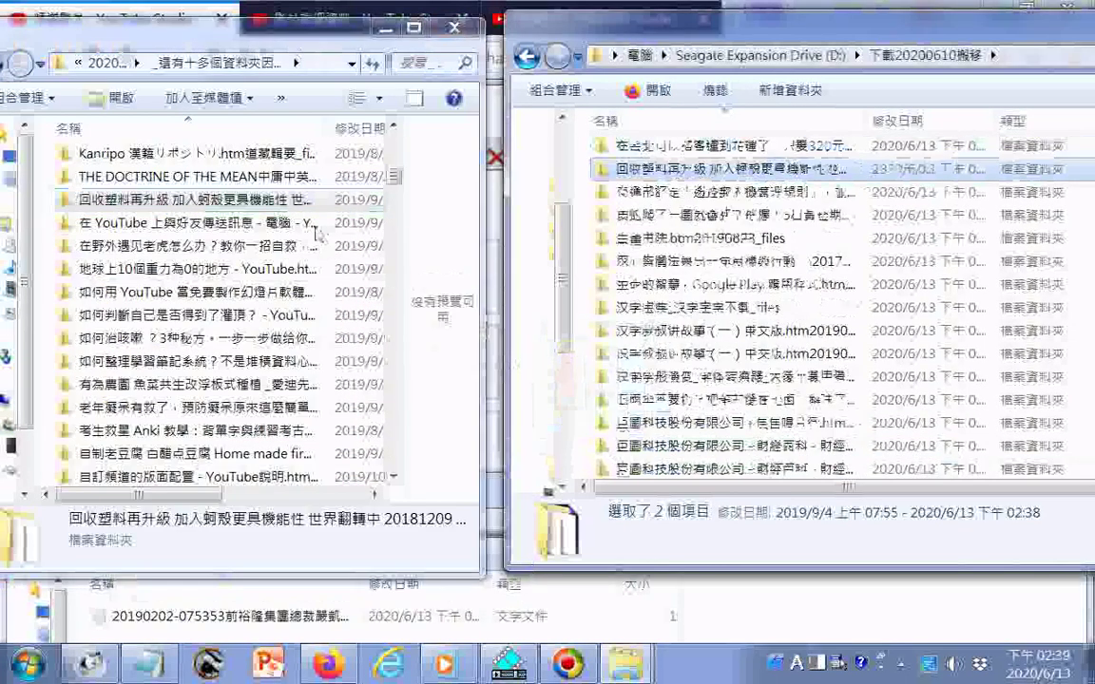
pyautogui.moveTo(285, 224); pyautogui.dragTo(525, 329)
pyautogui.moveTo(574, 390); pyautogui.dragTo(576, 391)
pyautogui.moveTo(285, 246); pyautogui.dragTo(582, 410)
pyautogui.click(190, 292)
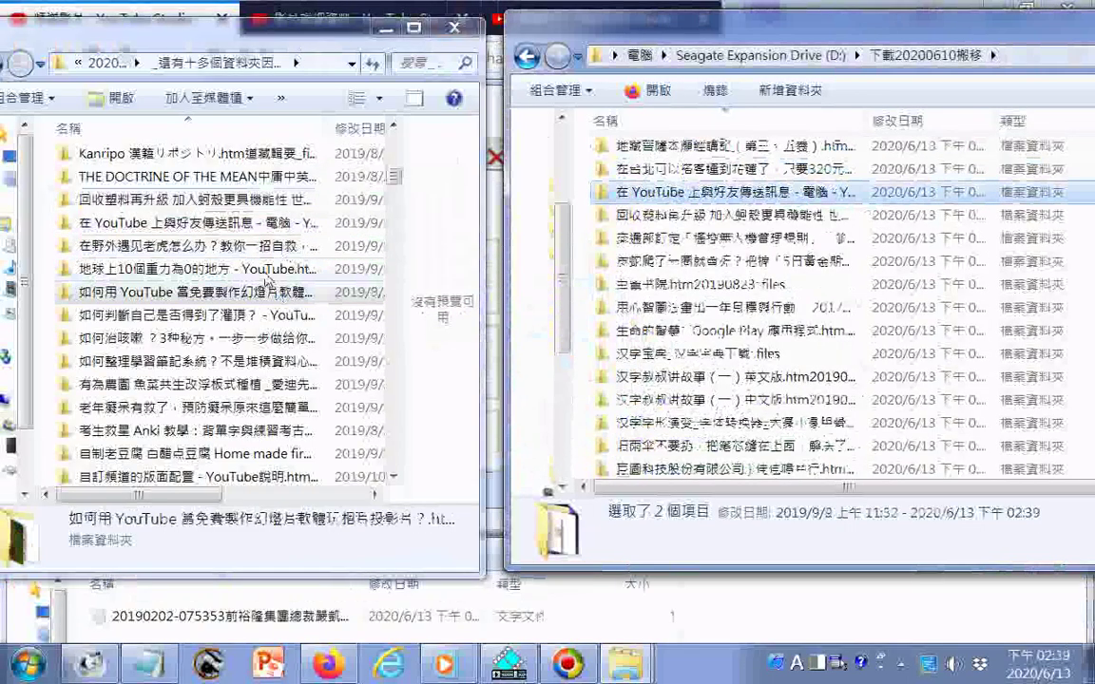
pyautogui.moveTo(190, 268); pyautogui.dragTo(581, 390)
pyautogui.moveTo(190, 292); pyautogui.dragTo(586, 366)
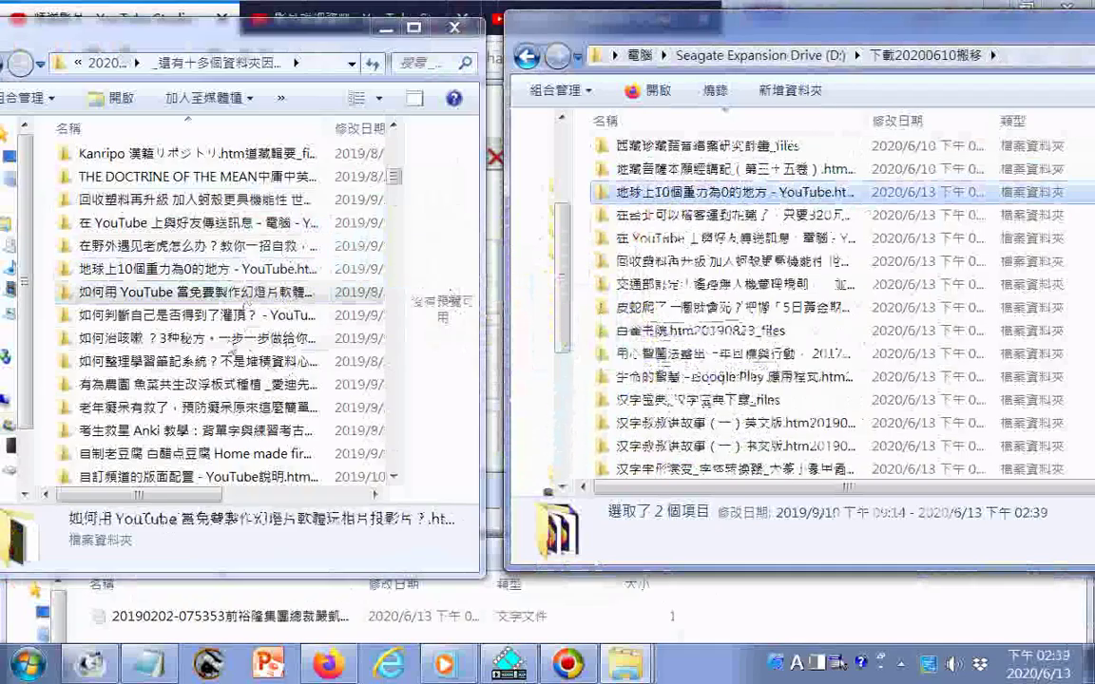
# Copy the 如何判斷自己是否得到了灌頂, 如何治咳嗽, 如何整理學習筆記系統 and 有為農園 魚菜共生 folders into 下載20200610搬移
pyautogui.moveTo(245, 316); pyautogui.dragTo(581, 391)
pyautogui.moveTo(283, 339); pyautogui.dragTo(589, 390)
pyautogui.moveTo(190, 361); pyautogui.dragTo(575, 390)
pyautogui.moveTo(190, 384); pyautogui.dragTo(575, 401)
# Copy the 老年癡呆有救了, 考生救星 Anki 教學, 自制老豆腐 and 自訂頻道的版面配置 - YouTube說明.htm folders into 下載20200610搬移
pyautogui.moveTo(304, 410); pyautogui.dragTo(548, 399)
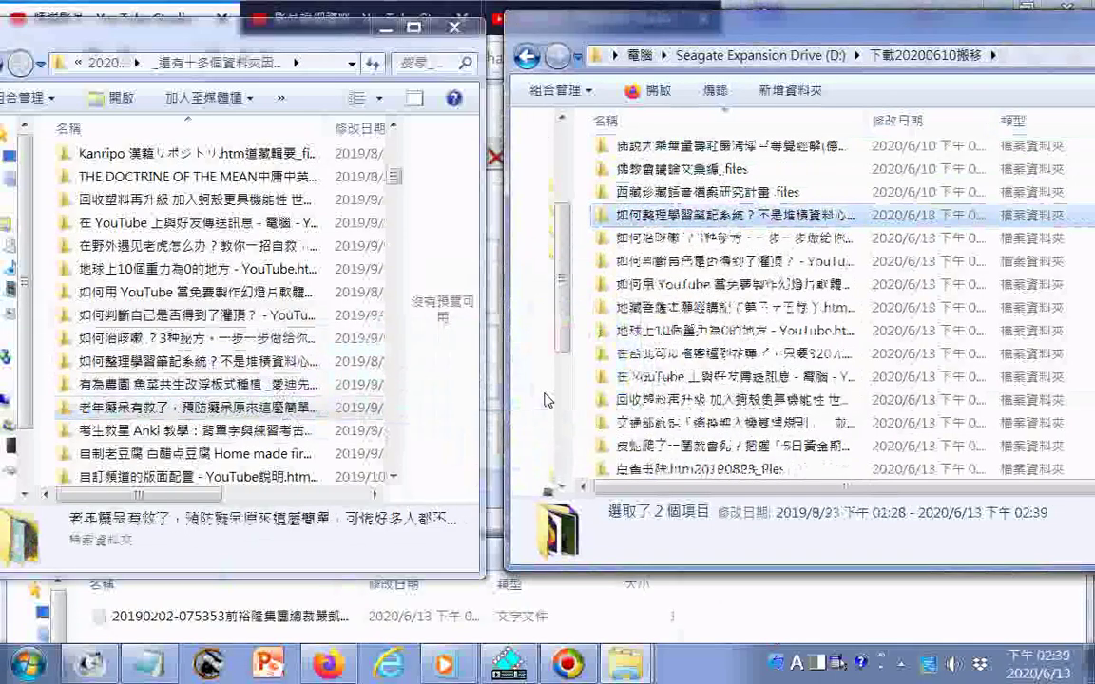
pyautogui.moveTo(295, 431); pyautogui.dragTo(573, 418)
pyautogui.moveTo(238, 455); pyautogui.dragTo(582, 425)
pyautogui.moveTo(237, 477); pyautogui.dragTo(578, 427)
# Delete the source folders from 回收塑料再升級 through 自訂頻道的版面配置 - YouTube說明.htm and accept the deletion prompts
pyautogui.keyDown('shift'); pyautogui.click(239, 201); pyautogui.keyUp('shift')
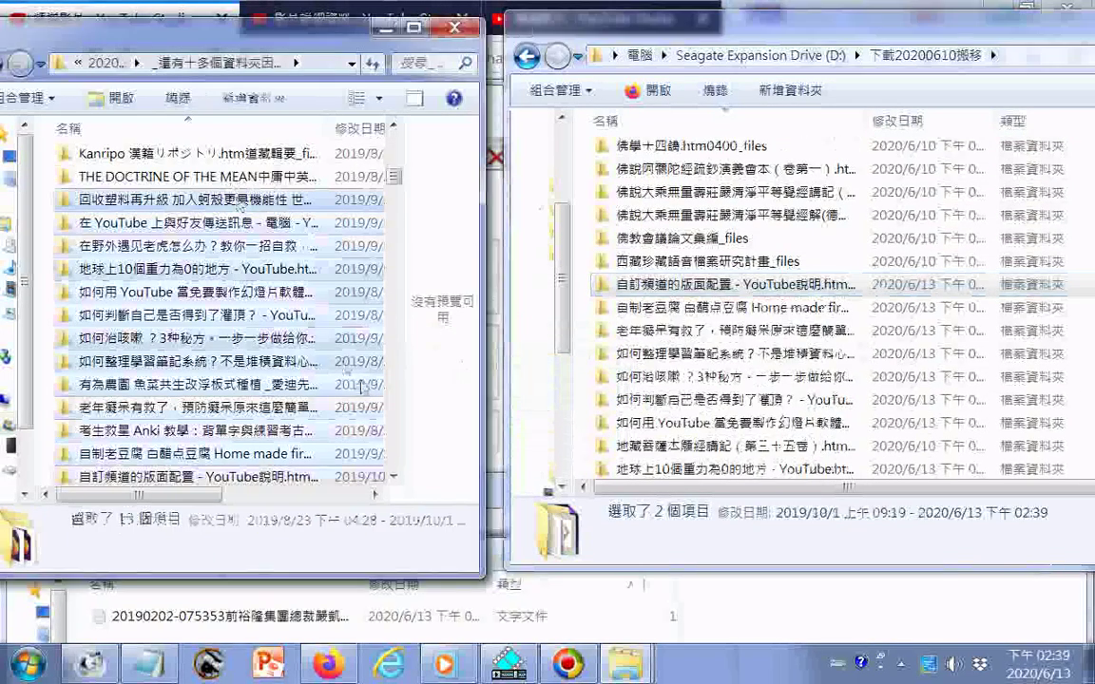
pyautogui.press('Delete')
pyautogui.click(635, 348)
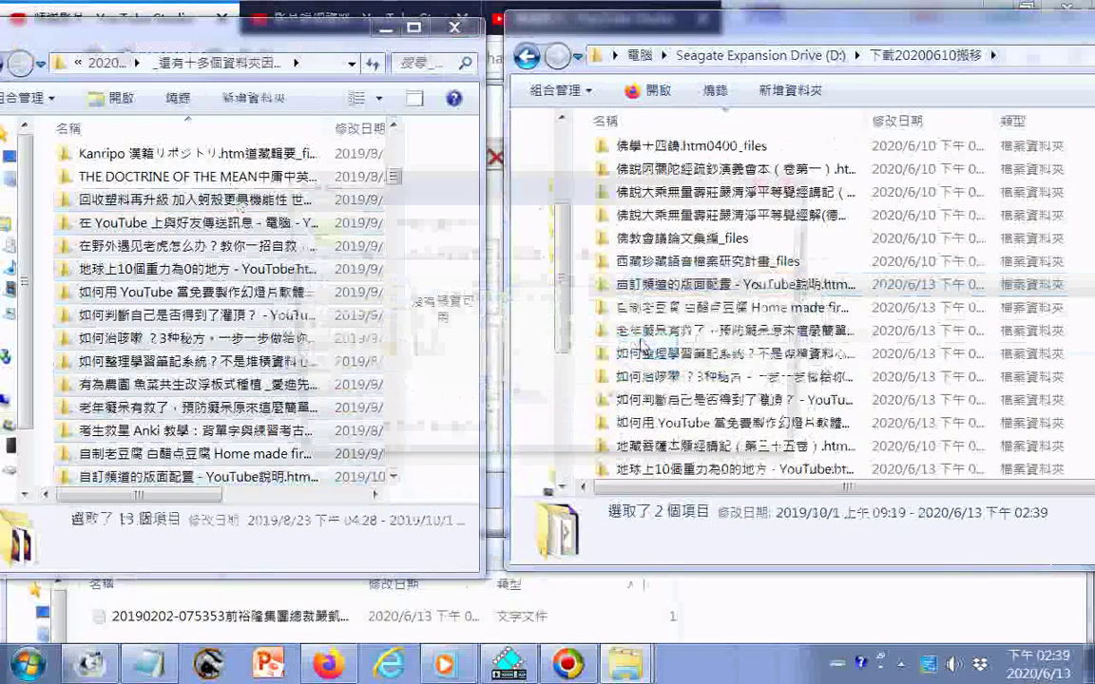
pyautogui.click(542, 416)
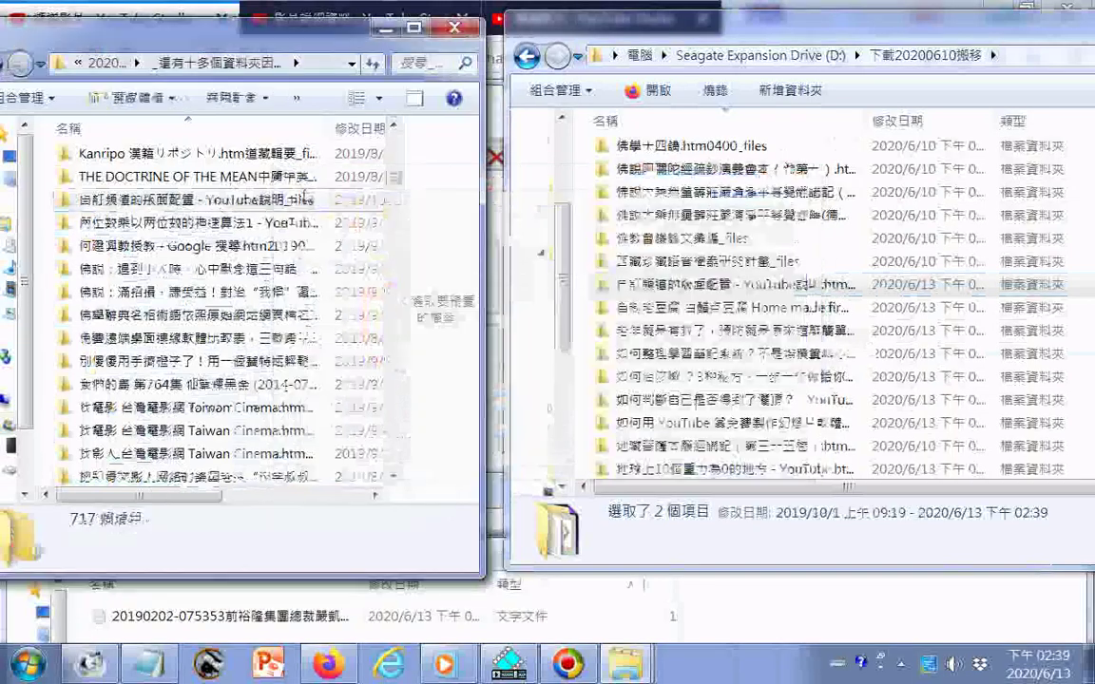
# Copy the source folders from 自訂頻道的版面配置 - YouTube說明_files through 佛學辭典名相術語 one by one into 下載20200610搬移
pyautogui.moveTo(209, 199); pyautogui.dragTo(581, 392)
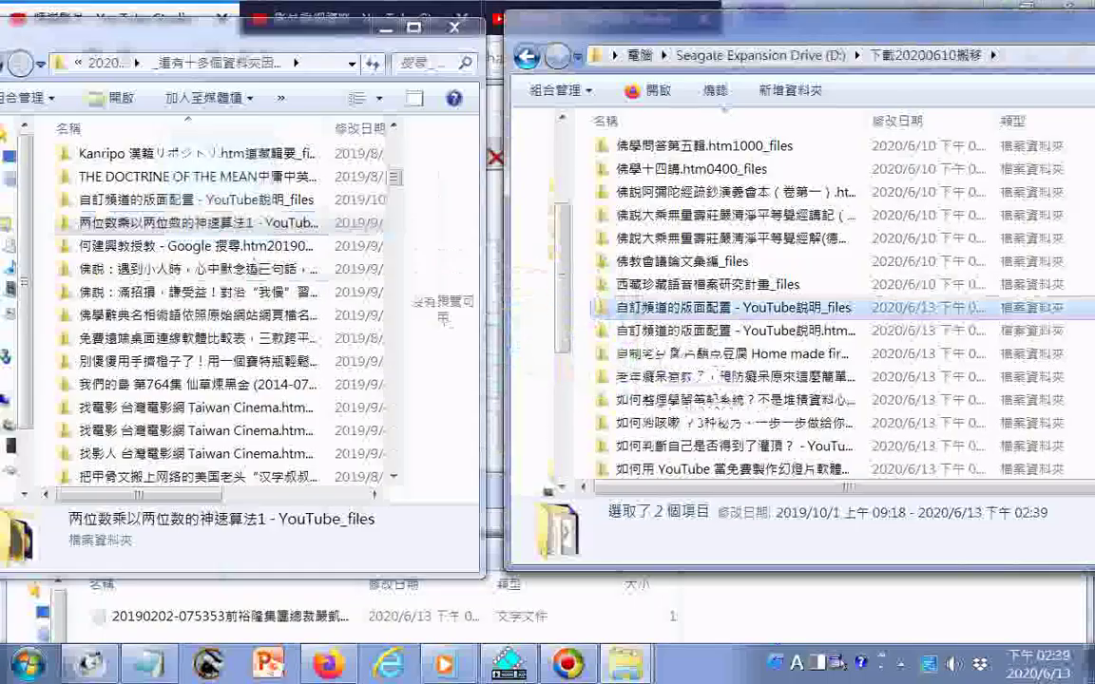
pyautogui.moveTo(228, 246); pyautogui.dragTo(594, 366)
pyautogui.moveTo(233, 270); pyautogui.dragTo(587, 383)
pyautogui.moveTo(249, 293); pyautogui.dragTo(578, 356)
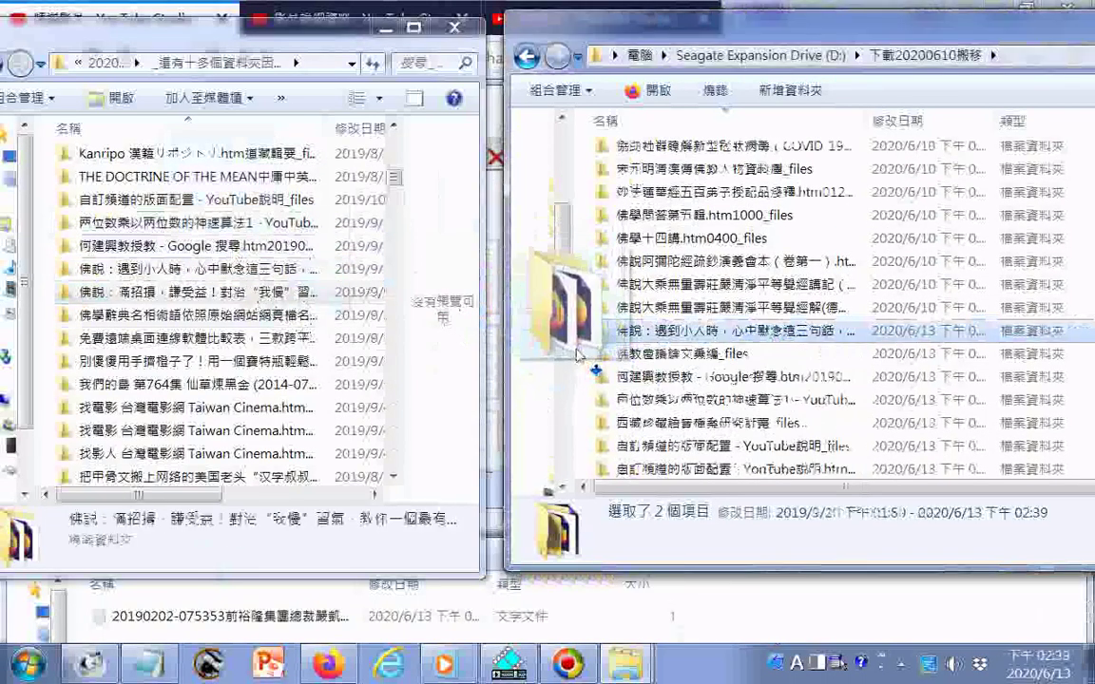
pyautogui.moveTo(262, 319); pyautogui.dragTo(571, 403)
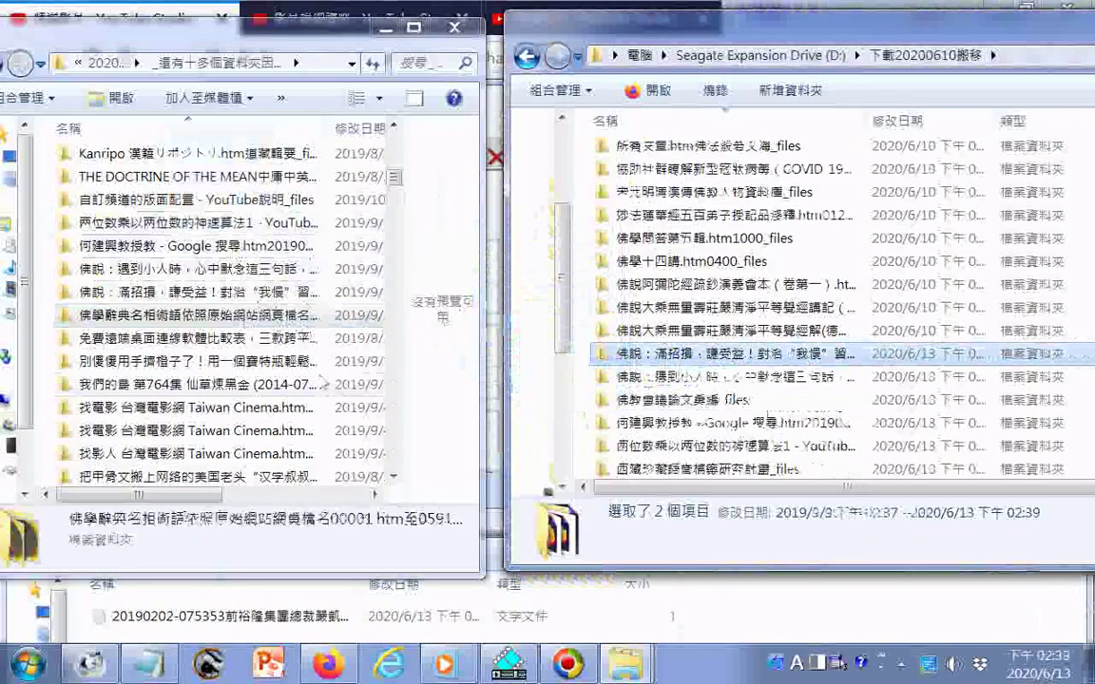
# Copy the source folders from 免費遠端桌面連線軟體比較表 through 把甲骨文搬上网络的美国老头 one by one into 下載20200610搬移
pyautogui.moveTo(319, 338); pyautogui.dragTo(599, 370)
pyautogui.moveTo(190, 361); pyautogui.dragTo(594, 366)
pyautogui.moveTo(190, 384); pyautogui.dragTo(582, 361)
pyautogui.moveTo(285, 407); pyautogui.dragTo(579, 388)
pyautogui.moveTo(190, 453); pyautogui.dragTo(561, 399)
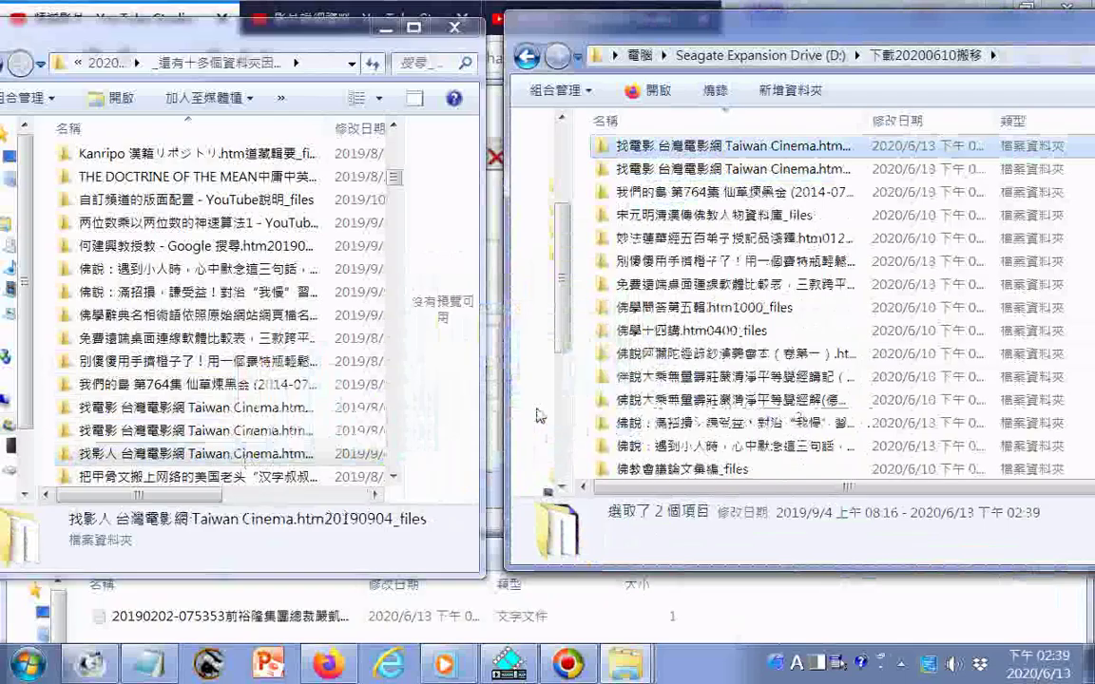
pyautogui.click(254, 480)
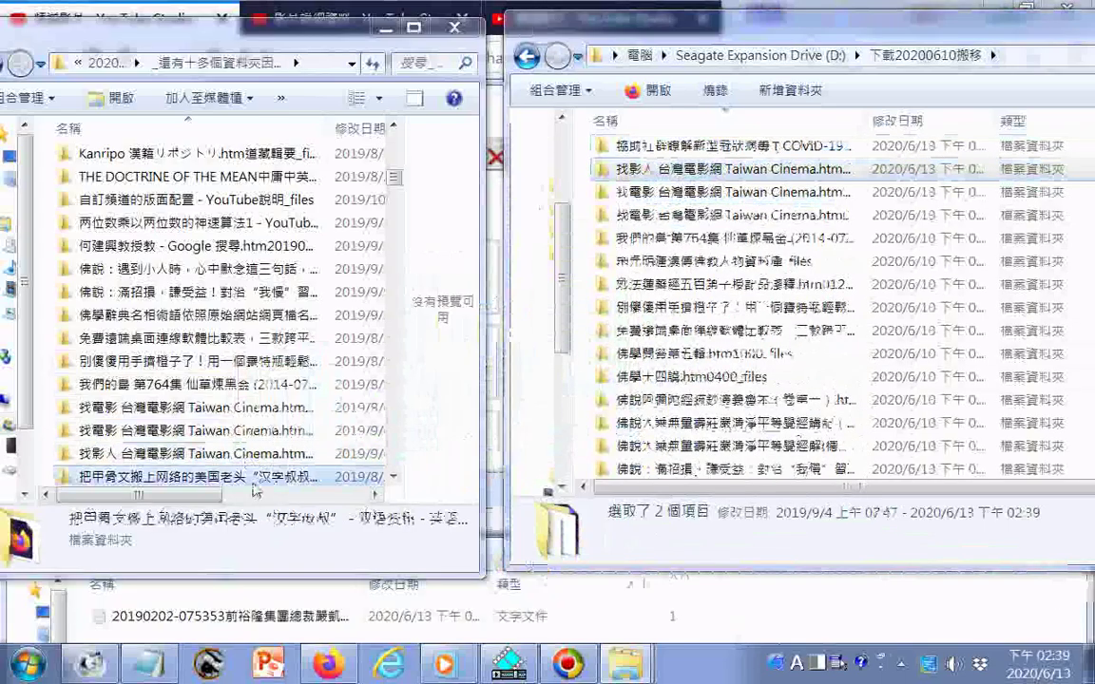
pyautogui.moveTo(254, 481); pyautogui.dragTo(578, 388)
# Delete the source folders from 自訂頻道的版面配置 - YouTube說明_files through 把甲骨文搬上网络的美国老头 and accept the deletion prompt
pyautogui.keyDown('shift'); pyautogui.click(202, 190); pyautogui.keyUp('shift')
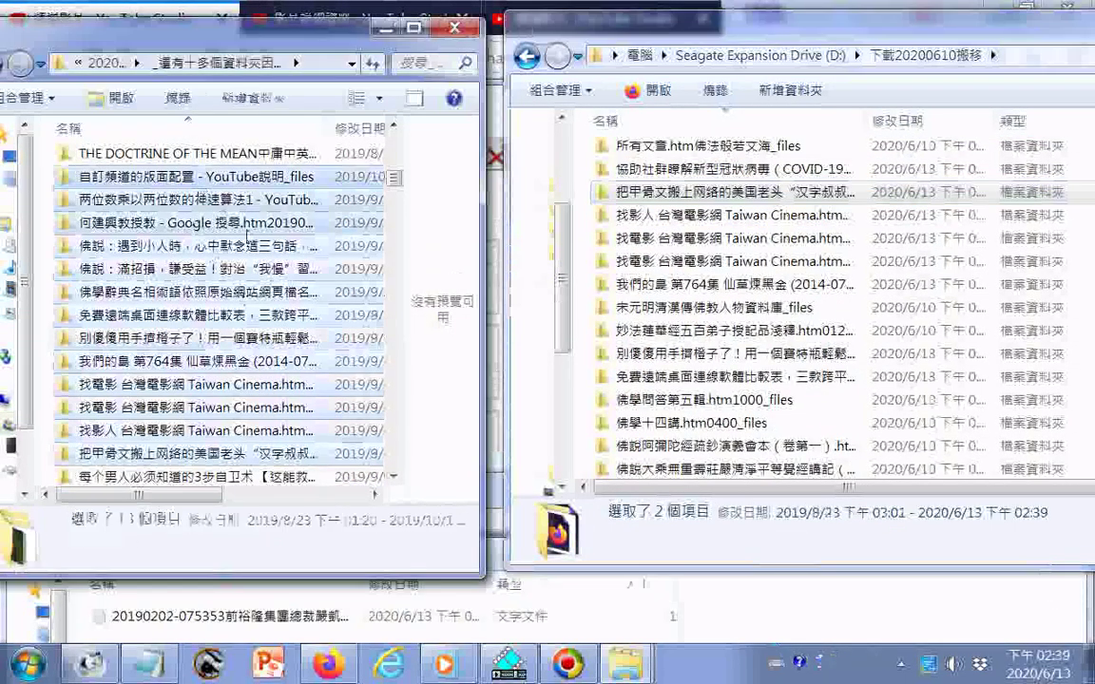
pyautogui.press('Delete')
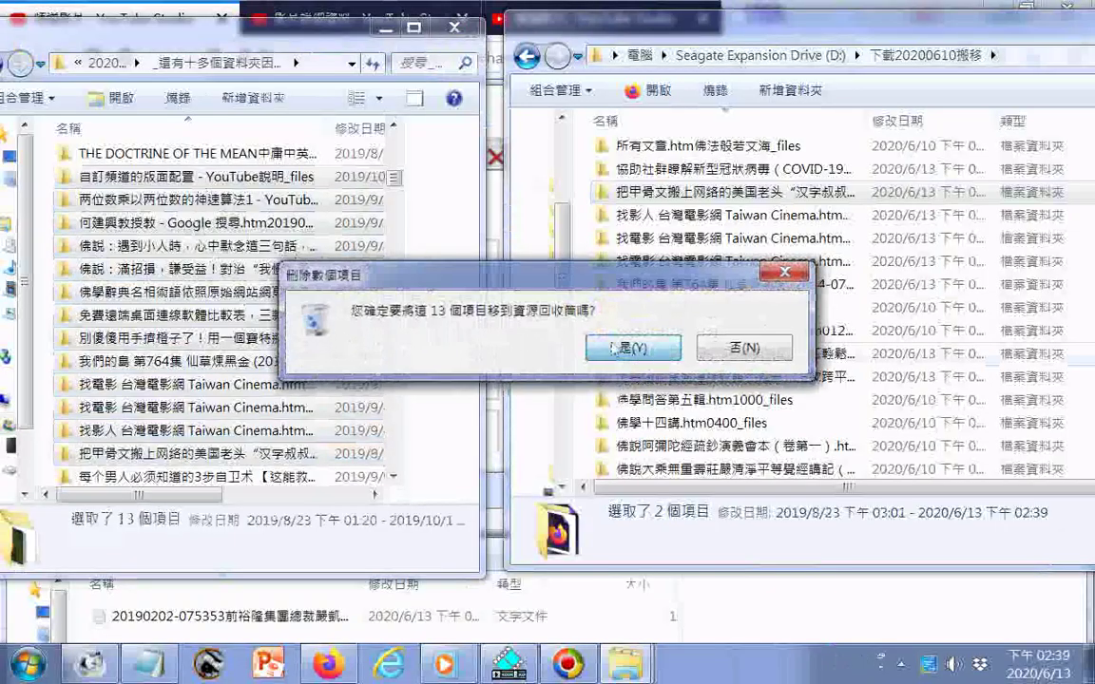
pyautogui.click(635, 349)
# Copy the source folders from 每个男人必须知道的3步自卫术 through 明德文化事業.htm20190817_files one by one into 下載20200610搬移
pyautogui.moveTo(254, 181); pyautogui.dragTo(578, 399)
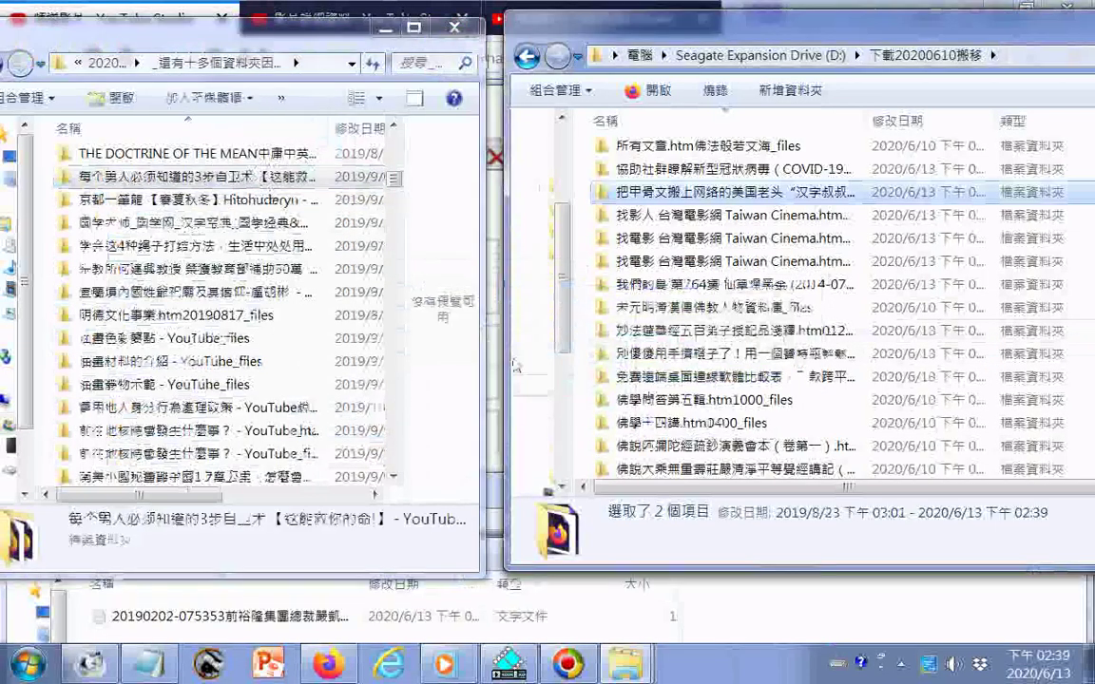
pyautogui.moveTo(255, 202); pyautogui.dragTo(670, 334)
pyautogui.moveTo(292, 226); pyautogui.dragTo(608, 342)
pyautogui.moveTo(290, 248); pyautogui.dragTo(577, 350)
pyautogui.moveTo(286, 273); pyautogui.dragTo(581, 363)
pyautogui.moveTo(287, 296); pyautogui.dragTo(587, 383)
pyautogui.moveTo(277, 319); pyautogui.dragTo(594, 373)
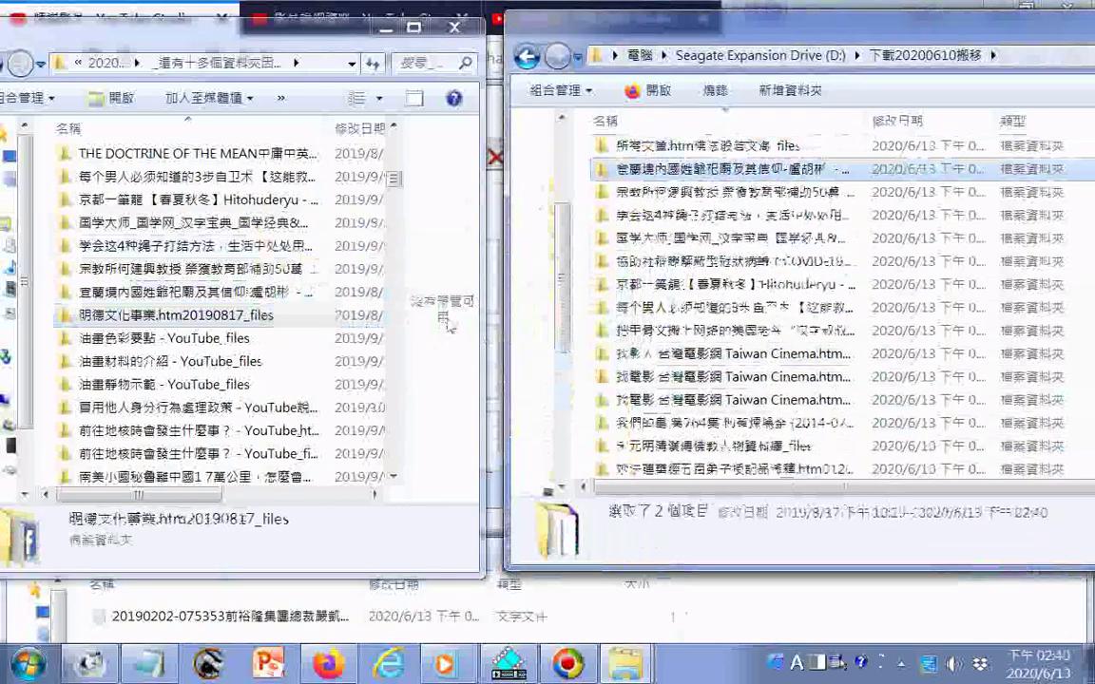
# Copy the 油畫色彩要點 - YouTube_files and 油畫材料的介紹 - YouTube_files folders into 下載20200610搬移
pyautogui.moveTo(269, 340); pyautogui.dragTo(582, 414)
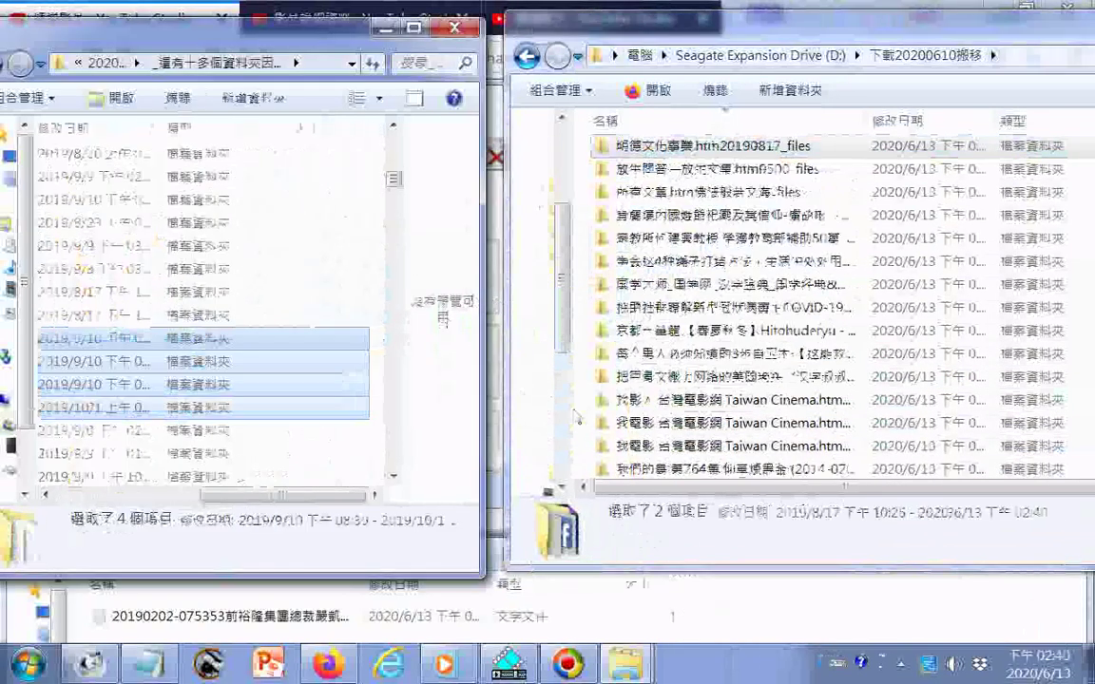
pyautogui.click(142, 496)
pyautogui.click(164, 340)
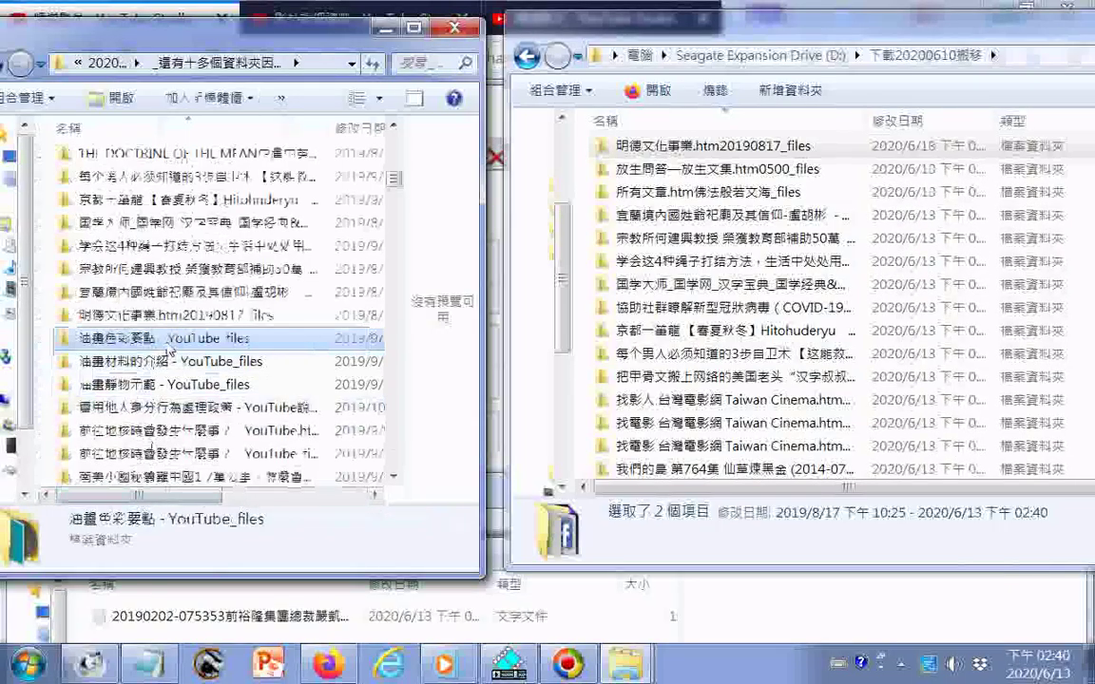
pyautogui.moveTo(163, 340); pyautogui.dragTo(587, 386)
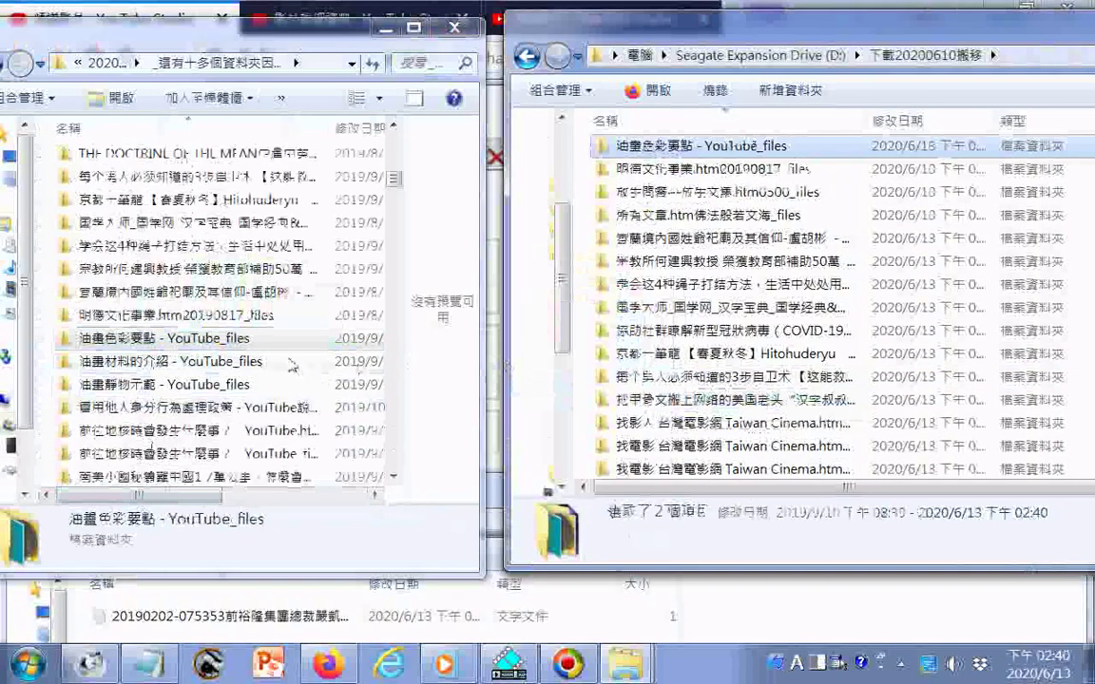
pyautogui.moveTo(288, 365); pyautogui.dragTo(571, 383)
pyautogui.click(142, 363)
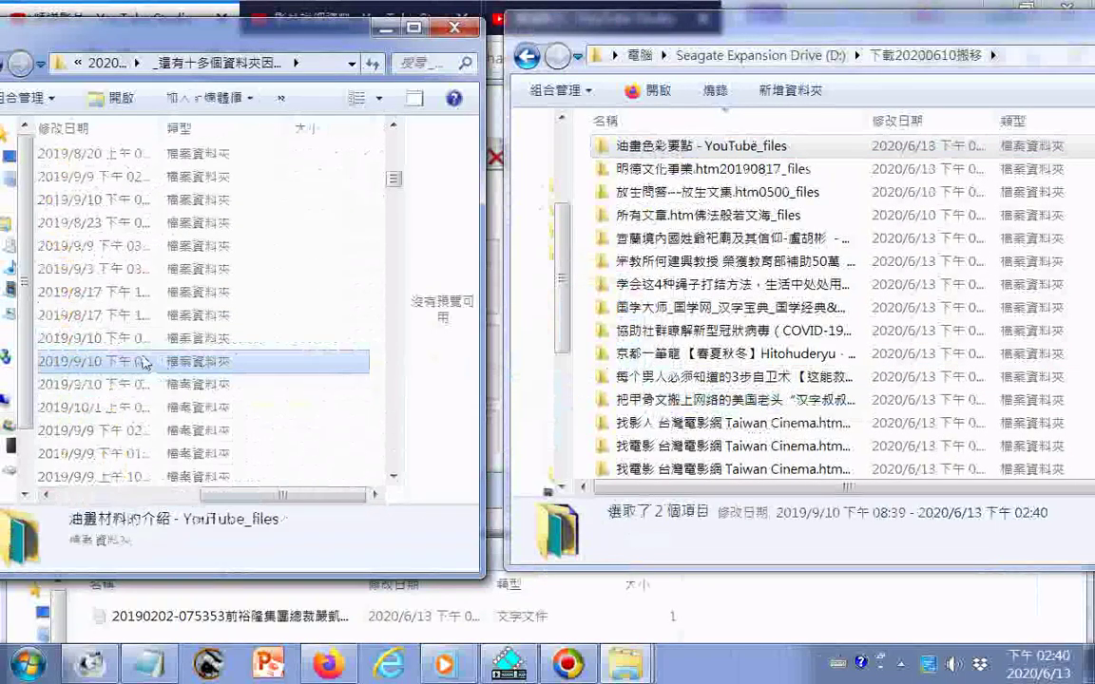
pyautogui.moveTo(141, 362); pyautogui.dragTo(582, 406)
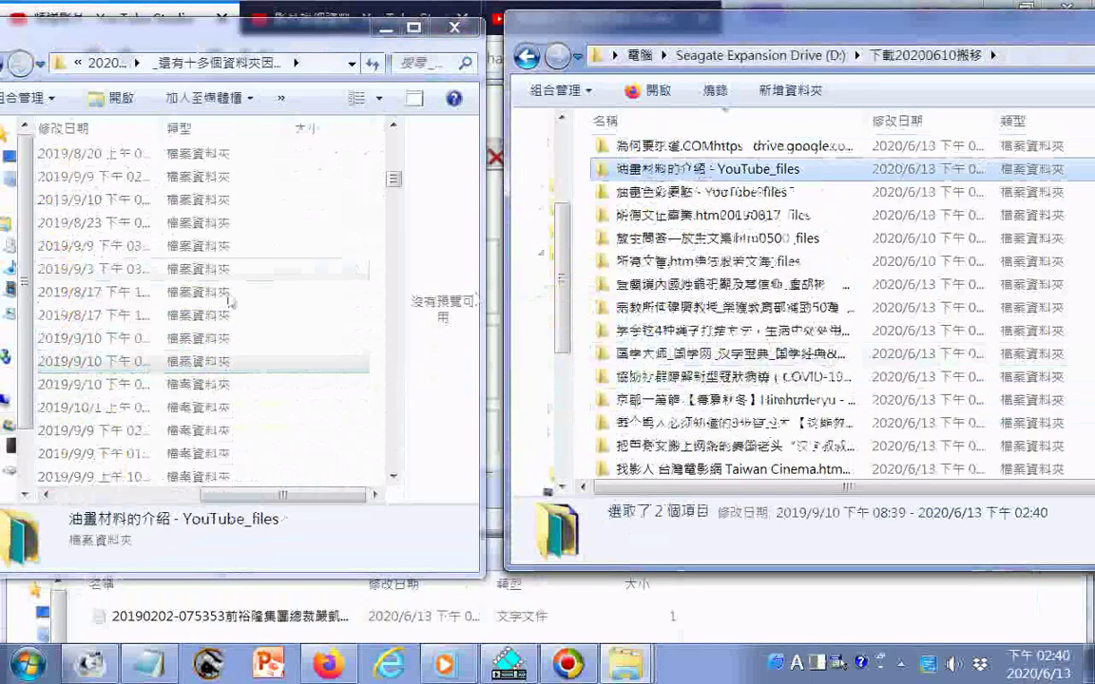
# Copy the source folders from 油畫靜物示範 - YouTube_files through 南美小國秘魯離中國17萬公里 one by one into 下載20200610搬移
pyautogui.click(117, 496)
pyautogui.moveTo(110, 386); pyautogui.dragTo(583, 408)
pyautogui.moveTo(312, 411); pyautogui.dragTo(584, 409)
pyautogui.moveTo(283, 433); pyautogui.dragTo(584, 406)
pyautogui.moveTo(234, 453); pyautogui.dragTo(583, 412)
pyautogui.moveTo(247, 476); pyautogui.dragTo(521, 403)
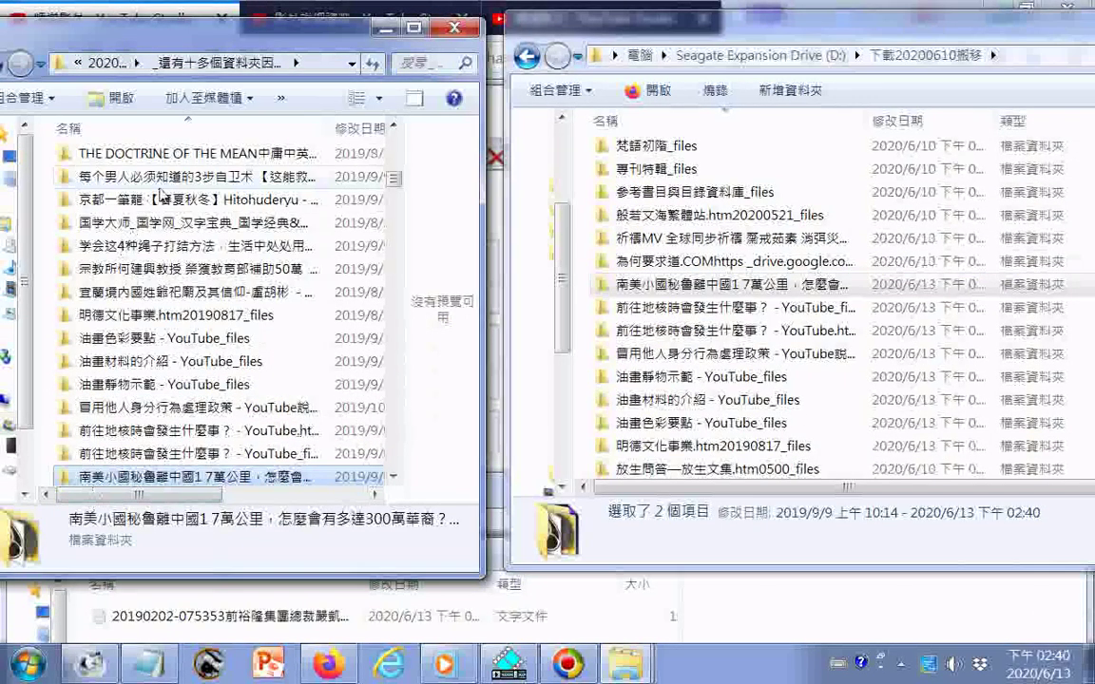
# Delete the source folders from 每个男人必须知道的3步自卫术 through 南美小國秘魯離中國17萬公里 and accept the deletion prompt
pyautogui.keyDown('shift'); pyautogui.click(161, 178); pyautogui.keyUp('shift')
pyautogui.press('Delete')
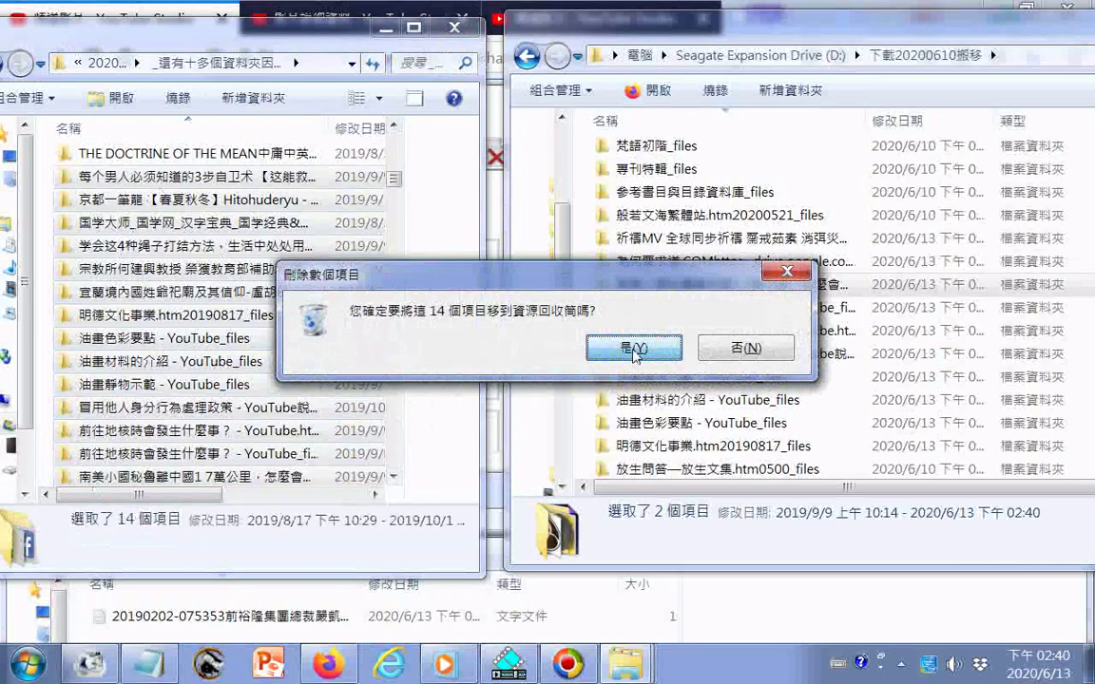
pyautogui.click(634, 349)
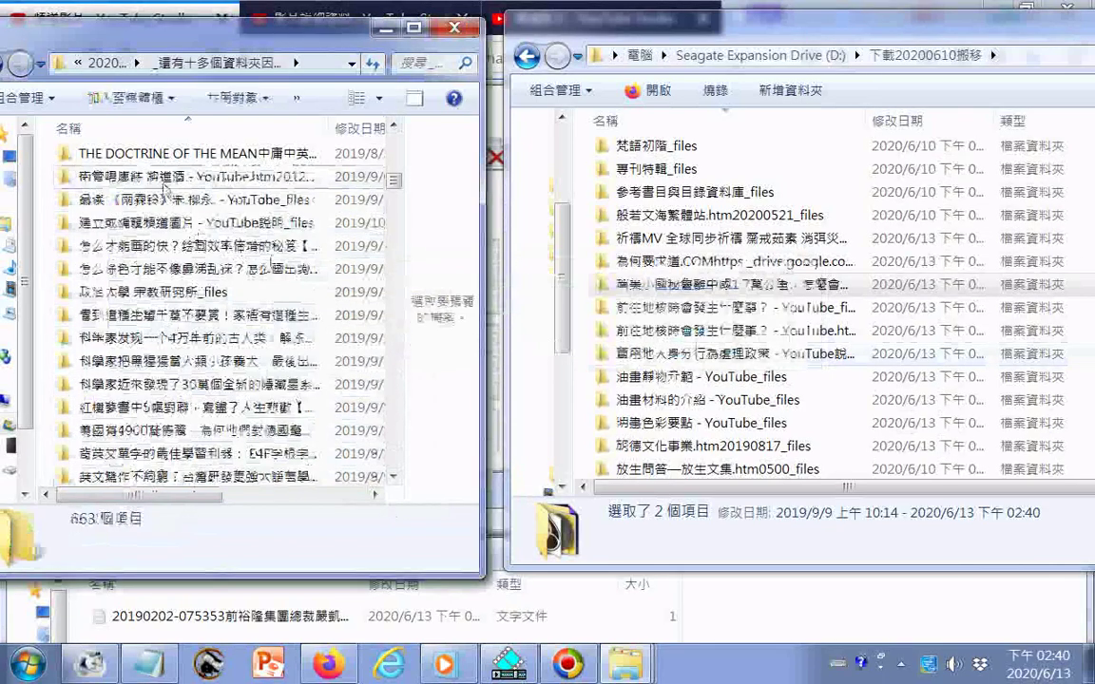
# Copy the 南管唱唐詩 將進酒 and 品读《雨霖铃》 folders into 下載20200610搬移, dismissing the duplicate-folder prompt
pyautogui.moveTo(164, 183); pyautogui.dragTo(563, 388)
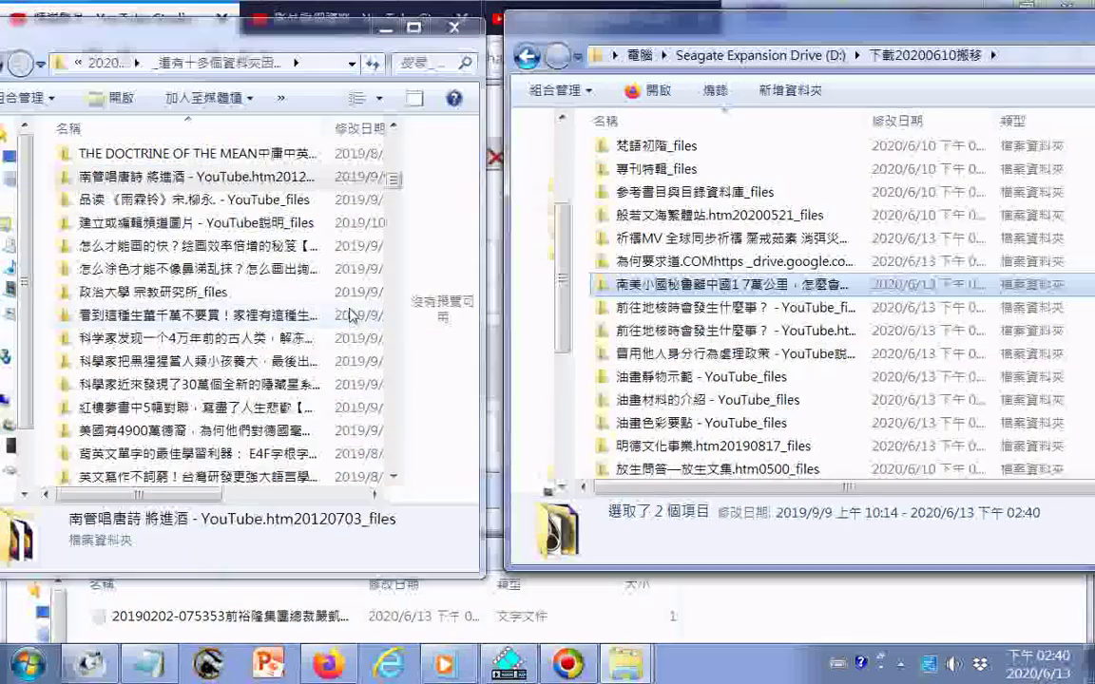
pyautogui.moveTo(250, 183); pyautogui.dragTo(578, 351)
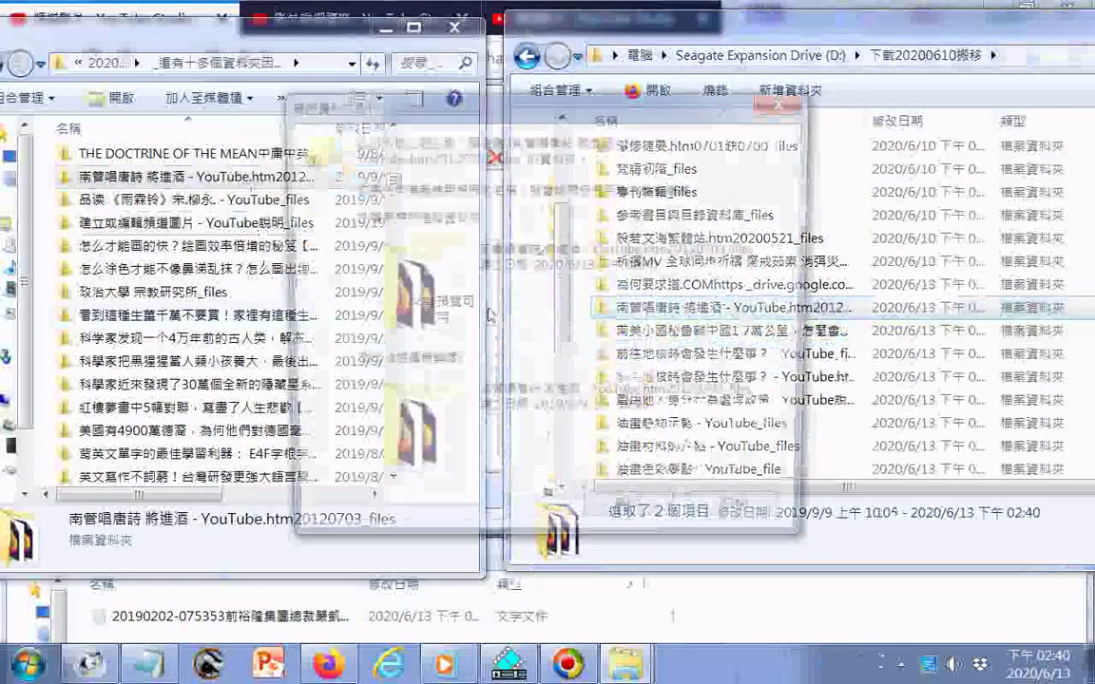
pyautogui.click(744, 518)
pyautogui.moveTo(264, 200); pyautogui.dragTo(589, 402)
# Try to copy 建立或編輯頻道圖片, and copy the 怎么才能画的快 and 怎么涂色才能不像鼻涕乱抹 folders into 下載20200610搬移
pyautogui.moveTo(296, 226); pyautogui.dragTo(586, 388)
pyautogui.moveTo(305, 250); pyautogui.dragTo(308, 253)
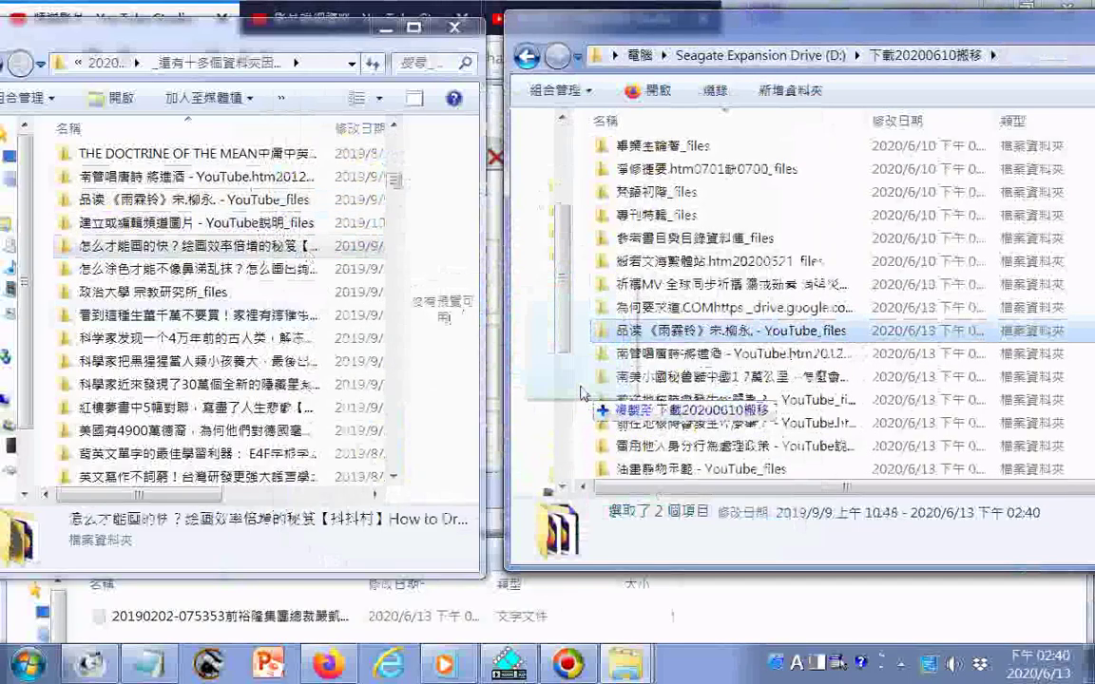
pyautogui.moveTo(581, 393); pyautogui.dragTo(583, 393)
pyautogui.moveTo(257, 270); pyautogui.dragTo(578, 373)
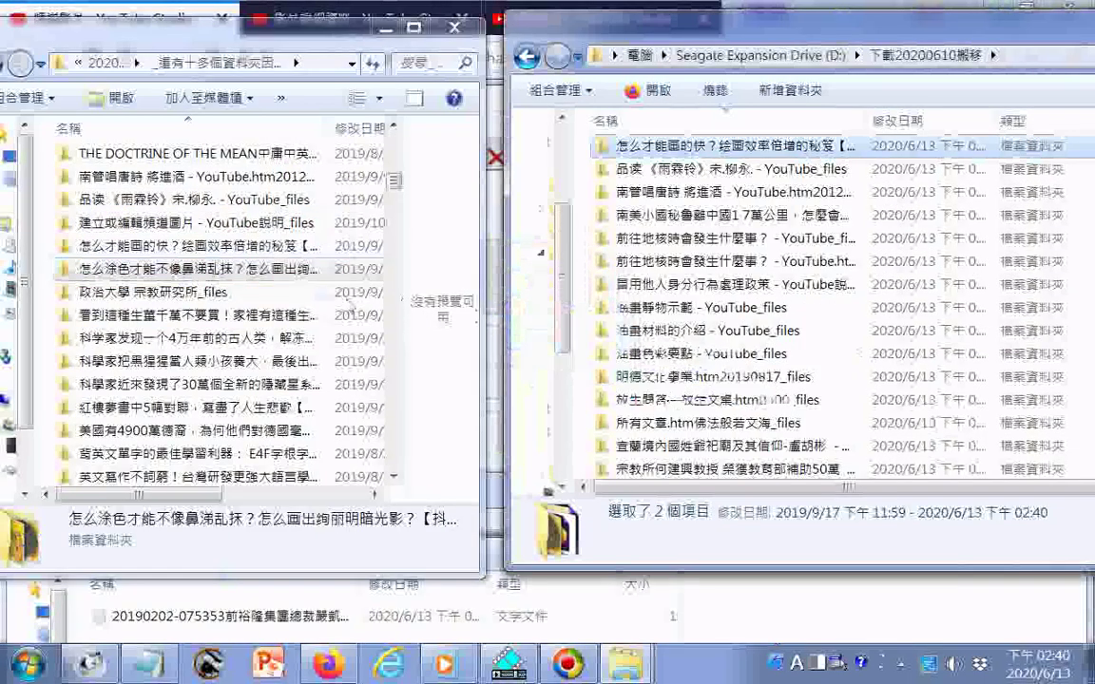
# Copy the source folders from 政治大學 宗教研究所_files through 科學家近來發現了30萬個全新的隱藏星系 one by one into 下載20200610搬移
pyautogui.moveTo(178, 292); pyautogui.dragTo(583, 397)
pyautogui.moveTo(251, 318); pyautogui.dragTo(583, 394)
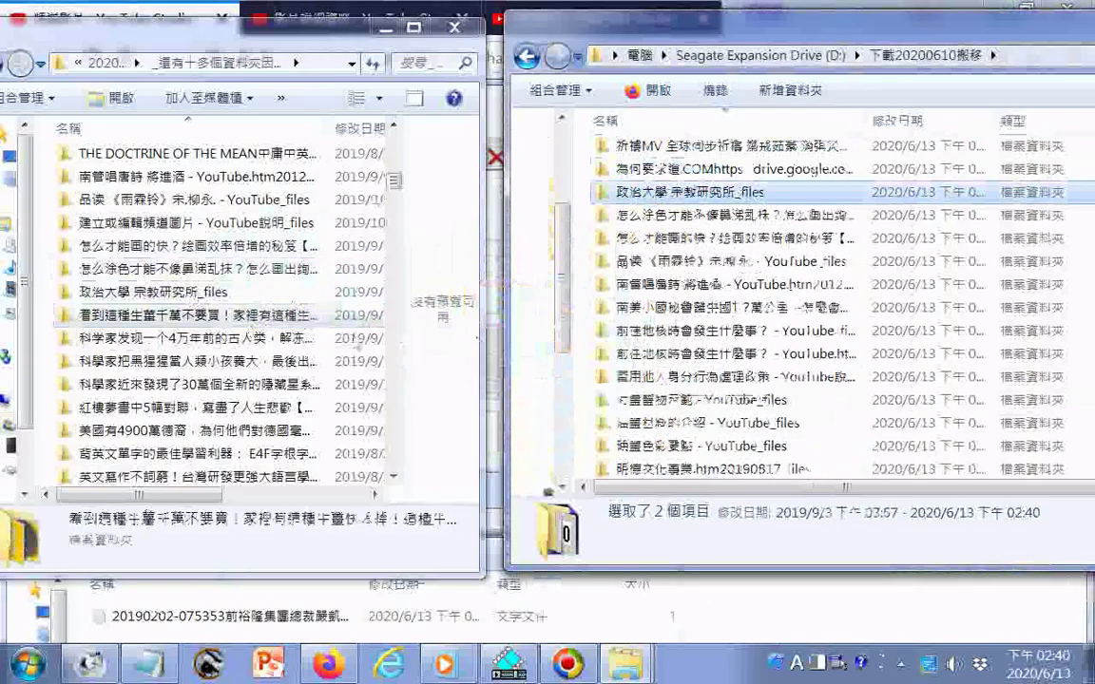
pyautogui.moveTo(307, 341); pyautogui.dragTo(570, 285)
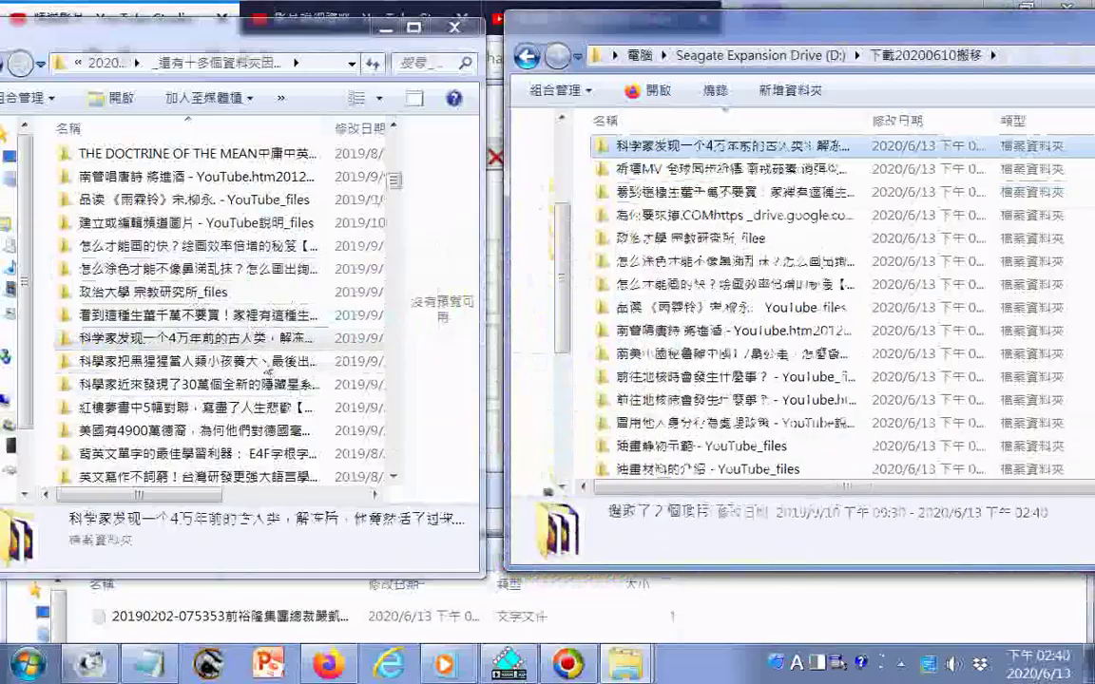
pyautogui.moveTo(238, 361); pyautogui.dragTo(574, 411)
pyautogui.moveTo(238, 384); pyautogui.dragTo(580, 409)
# Copy the 紅樓夢書中5幅對聯, 美國有4900萬德裔, 背英文單字的最佳學習利器 and 英文寫作不詞窮 folders into 下載20200610搬移
pyautogui.moveTo(237, 407); pyautogui.dragTo(574, 406)
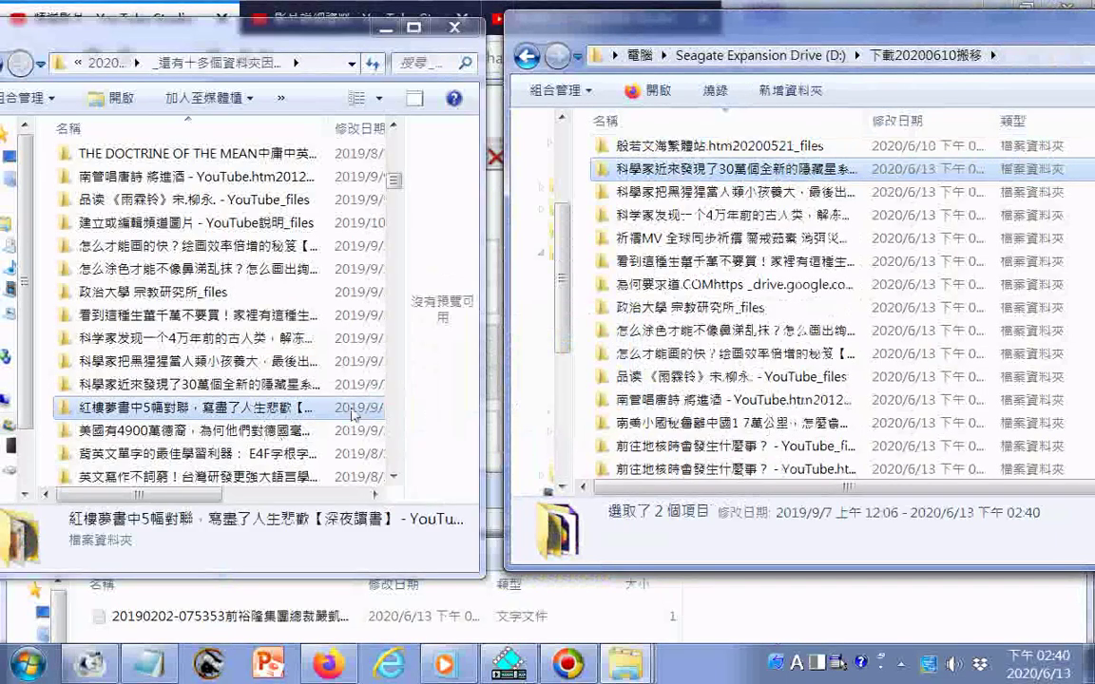
pyautogui.moveTo(302, 438); pyautogui.dragTo(576, 426)
pyautogui.moveTo(207, 458); pyautogui.dragTo(574, 436)
pyautogui.moveTo(202, 482); pyautogui.dragTo(544, 454)
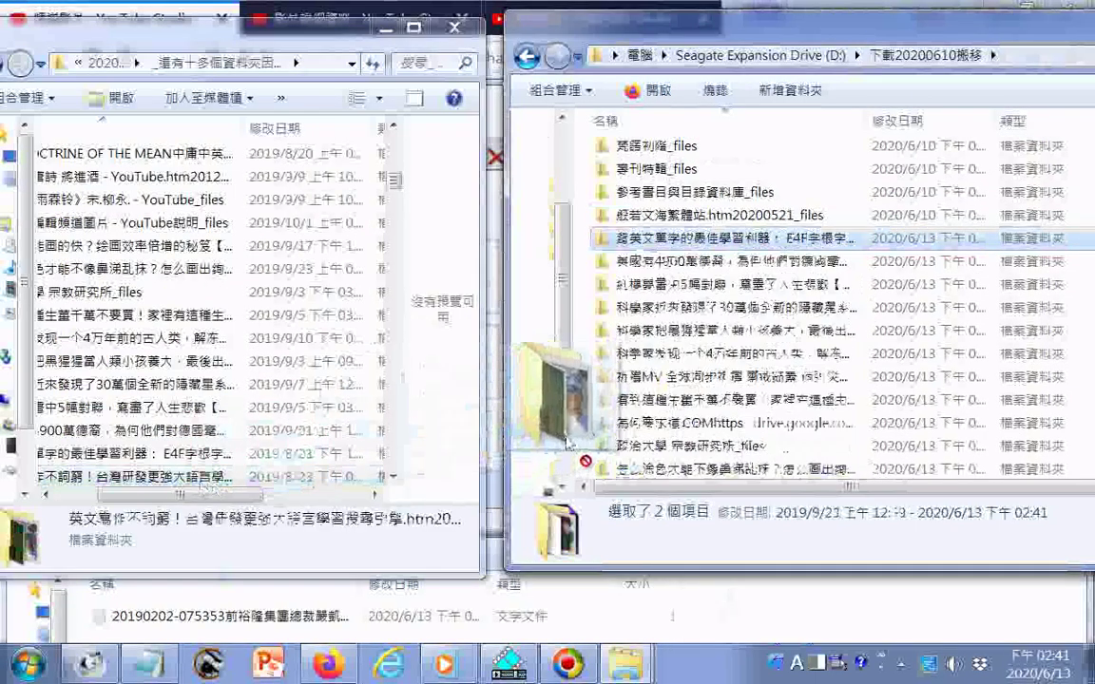
# Delete the source folders from 南管唱唐詩 將進酒 through 英文寫作不詞窮 and accept the deletion prompt
pyautogui.moveTo(187, 500); pyautogui.dragTo(146, 496)
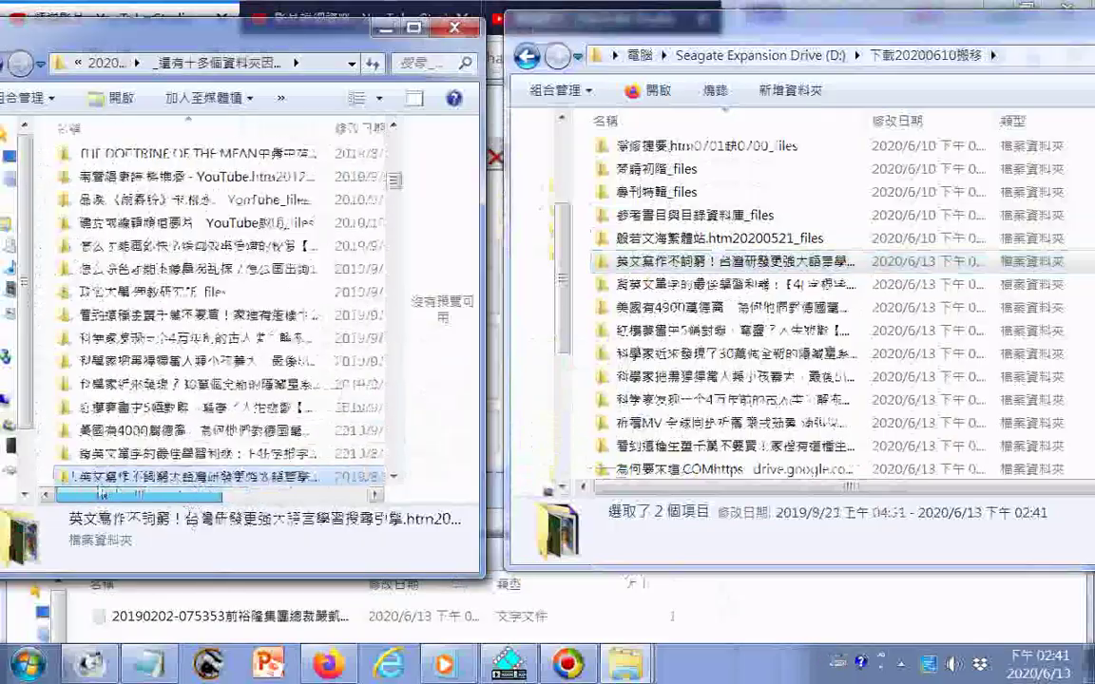
pyautogui.keyDown('shift'); pyautogui.click(181, 177); pyautogui.keyUp('shift')
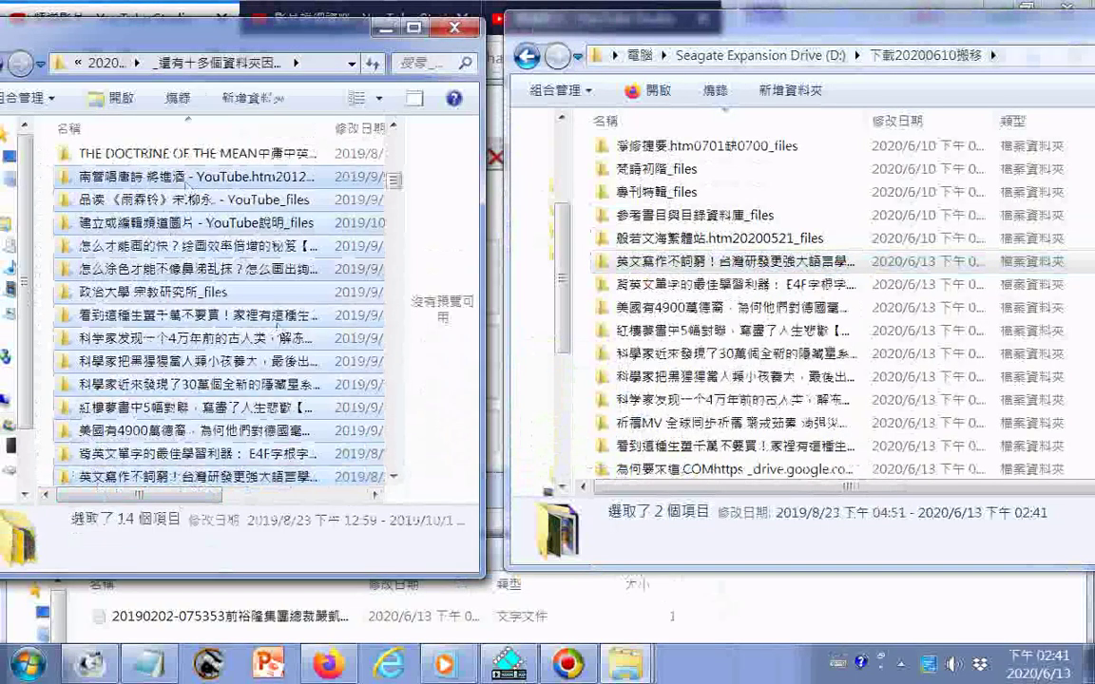
pyautogui.press('Delete')
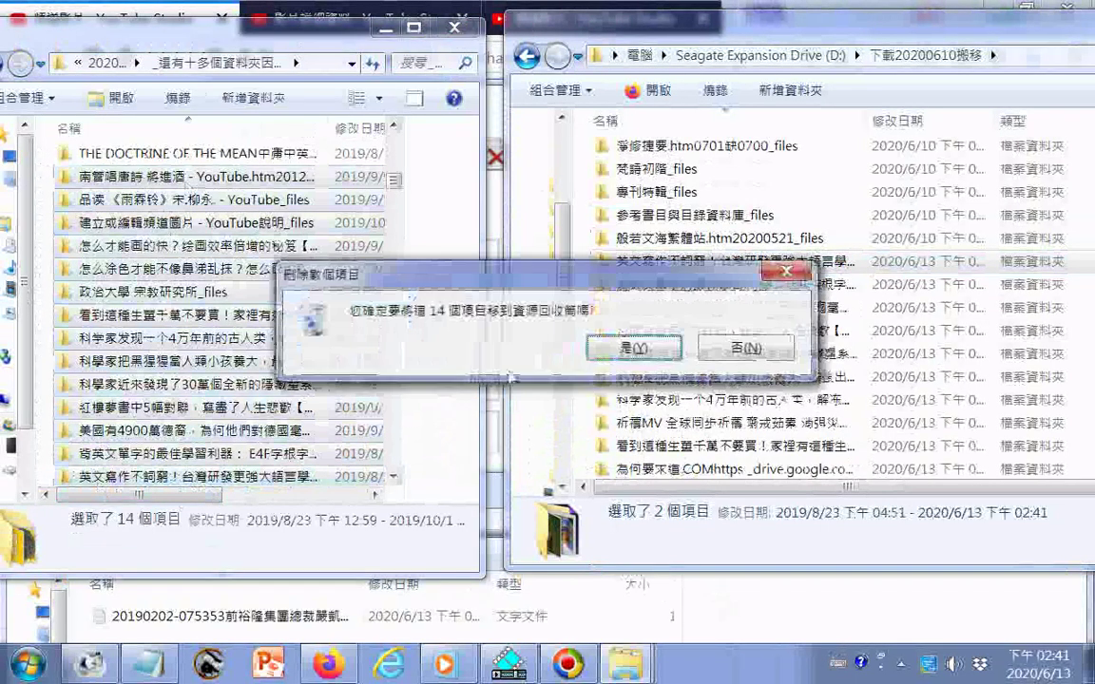
pyautogui.click(627, 349)
# Copy the 英文寫作與英文文法檢查必備軟體 folder into 下載20200610搬移 and look over the neighbouring source folders
pyautogui.moveTo(202, 176); pyautogui.dragTo(575, 377)
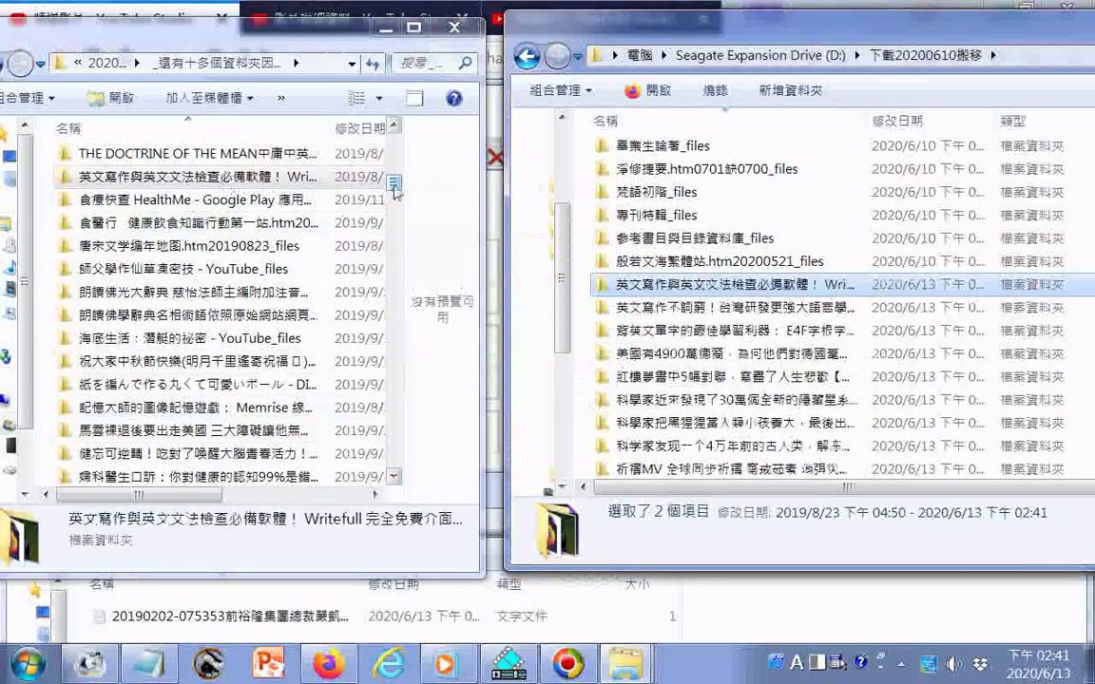
pyautogui.moveTo(395, 183)
pyautogui.mouseDown()
pyautogui.moveTo(404, 242)
pyautogui.moveTo(397, 183)
pyautogui.moveTo(399, 195)
pyautogui.mouseUp()
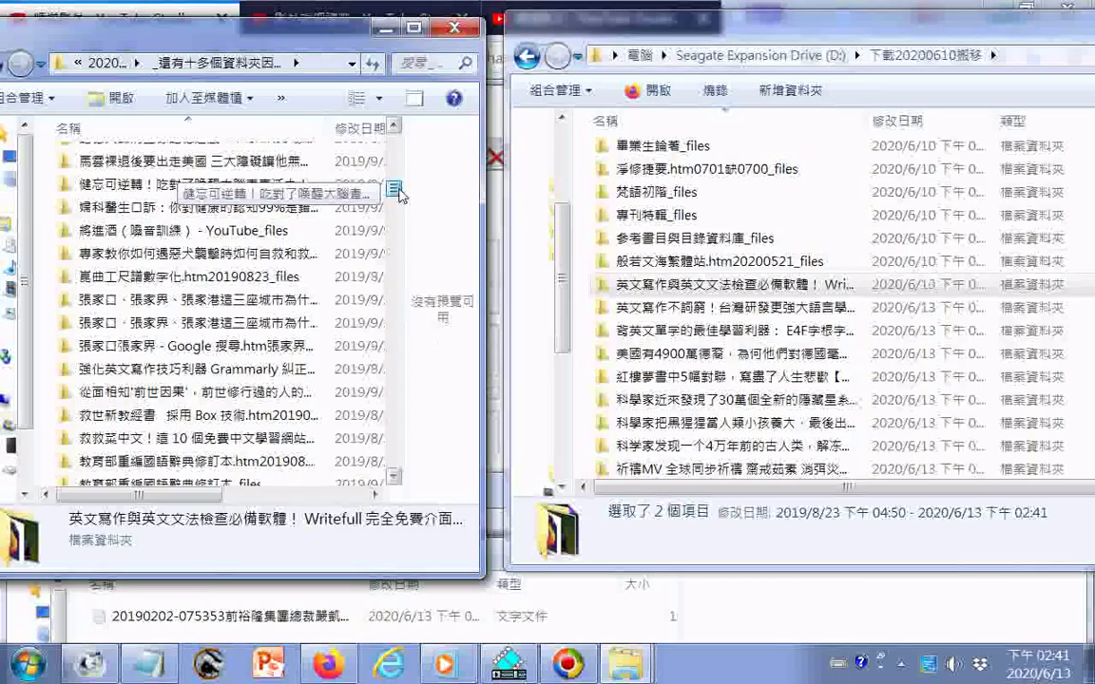
pyautogui.scroll(9, 397, 222)
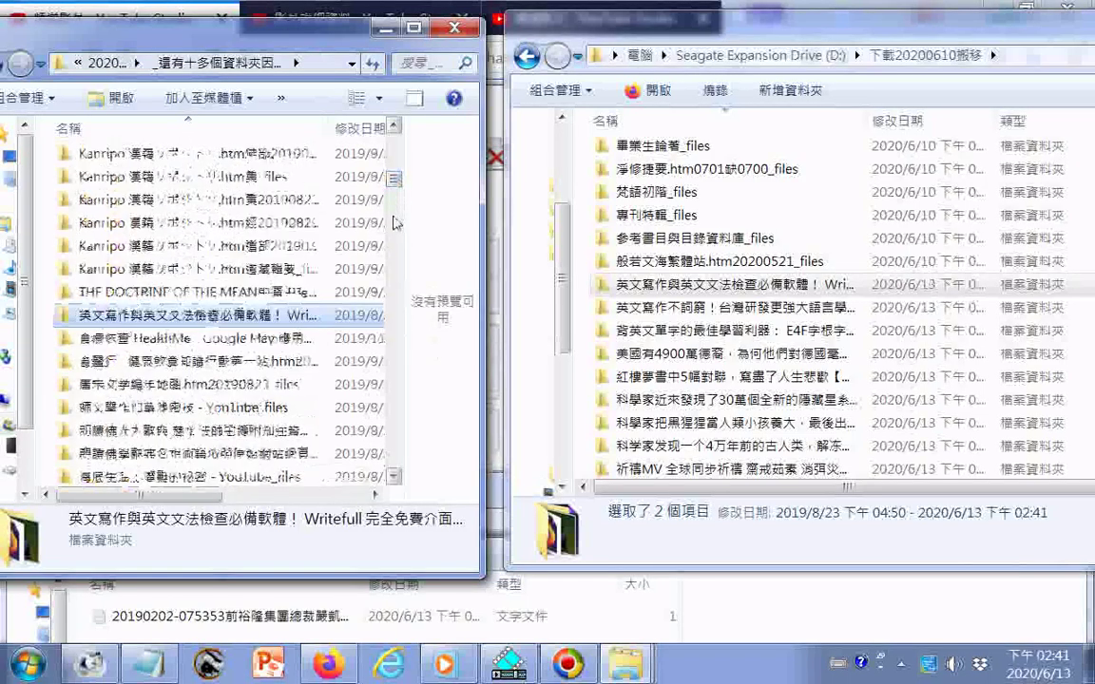
pyautogui.scroll(-1, 396, 228)
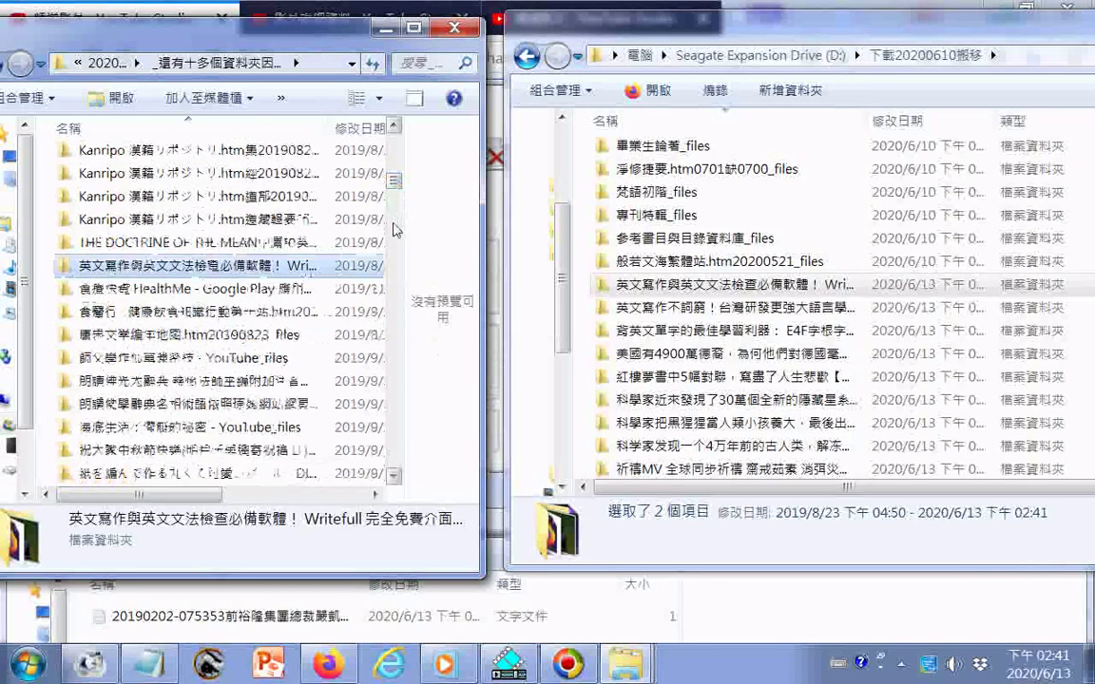
pyautogui.scroll(-1, 397, 229)
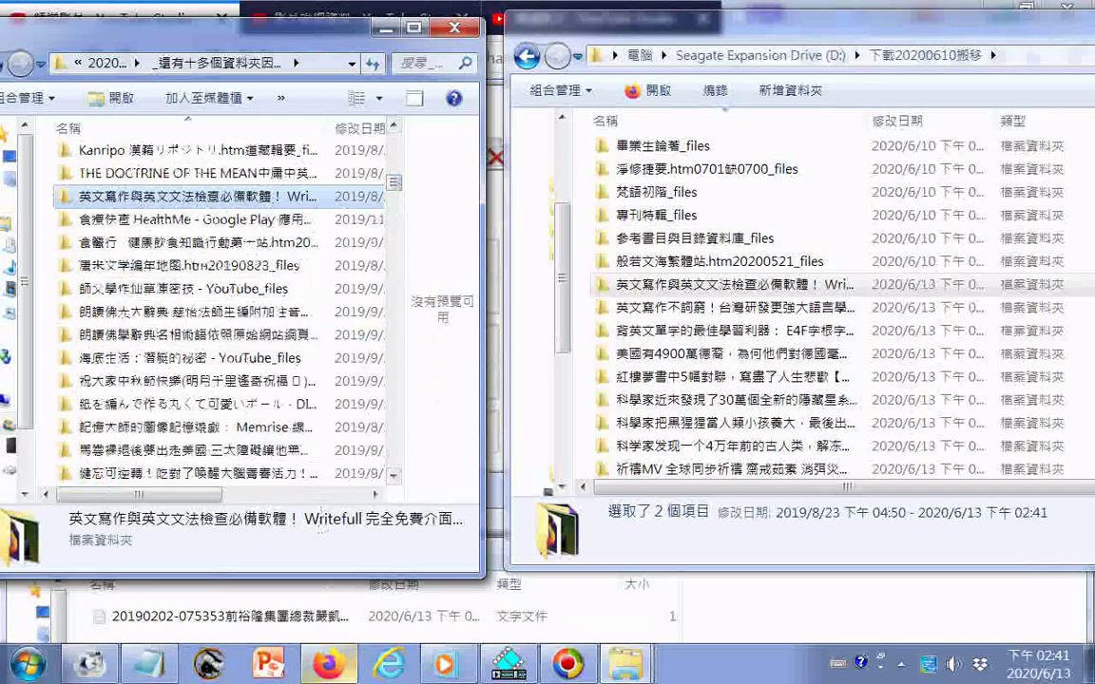